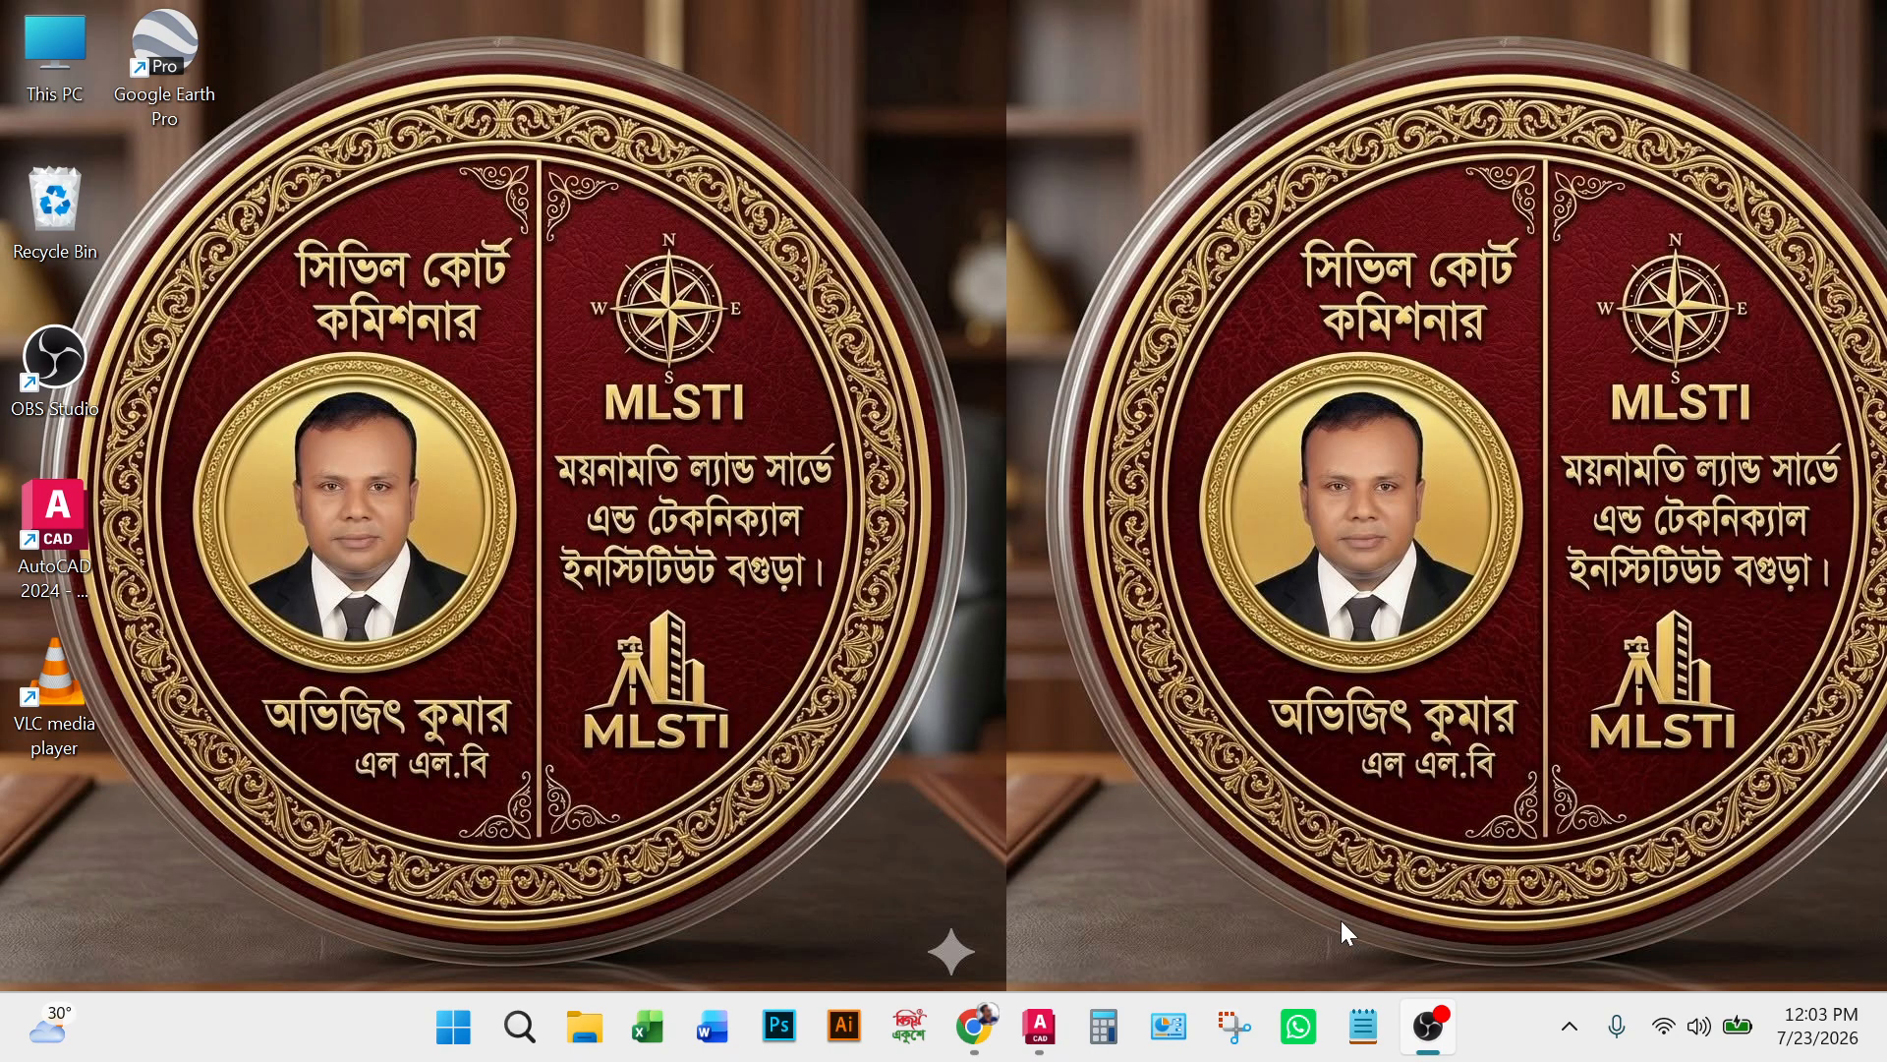
Switch to AutoCAD and examine the existing edge dimensions on the plots in the SAJAPUR drawing.
click(1044, 1030)
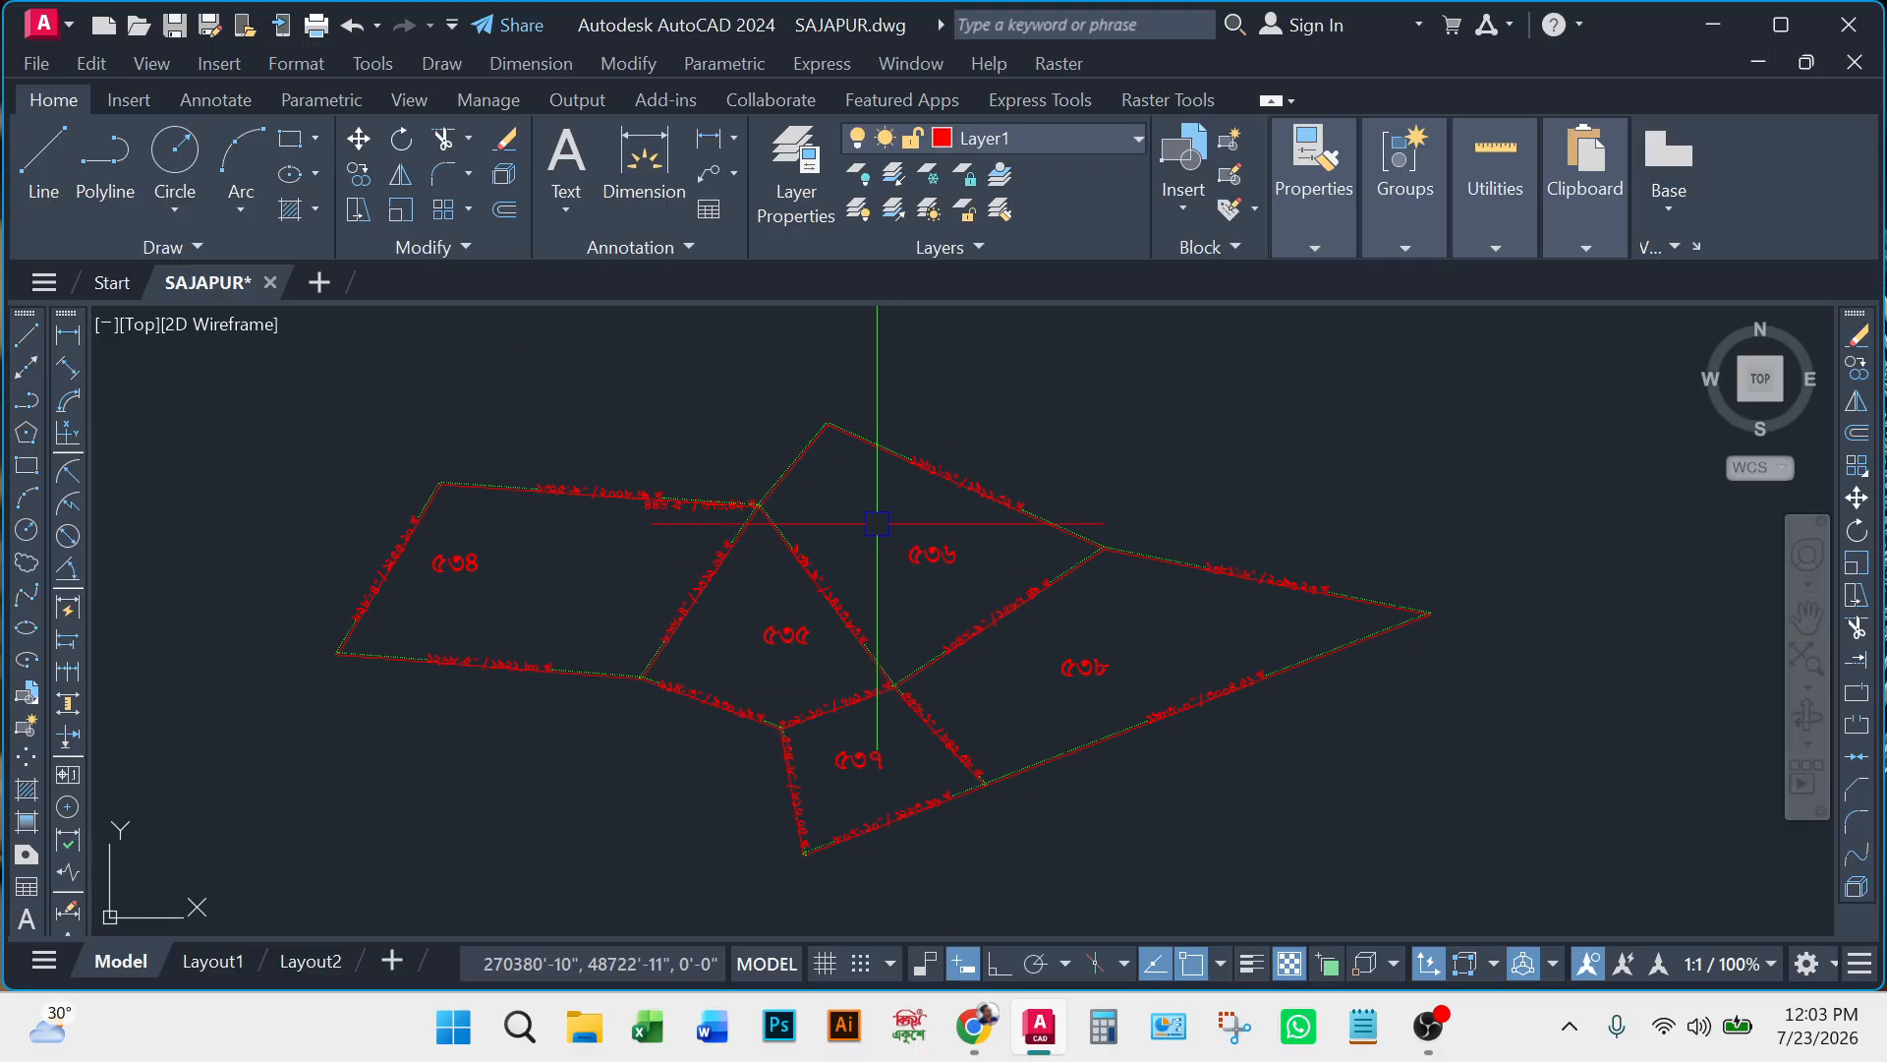
click(401, 546)
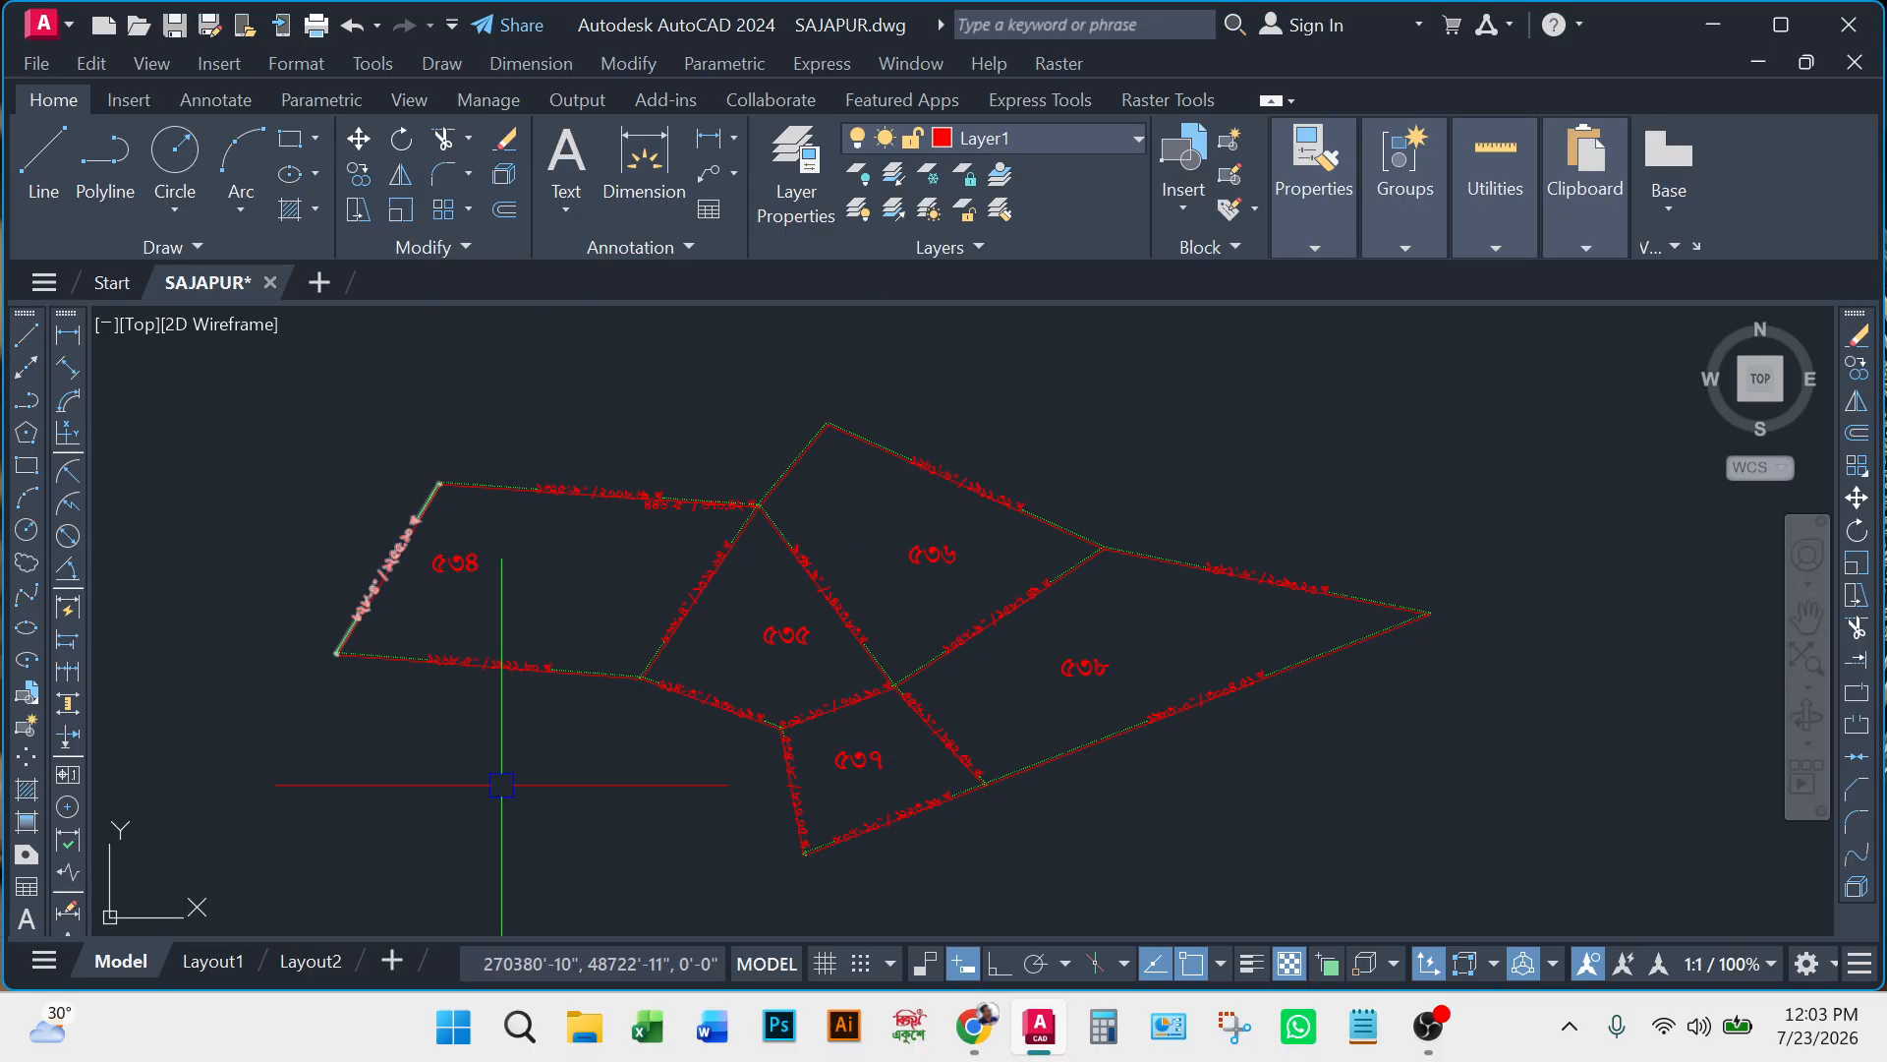
scroll(947, 474, up, 5)
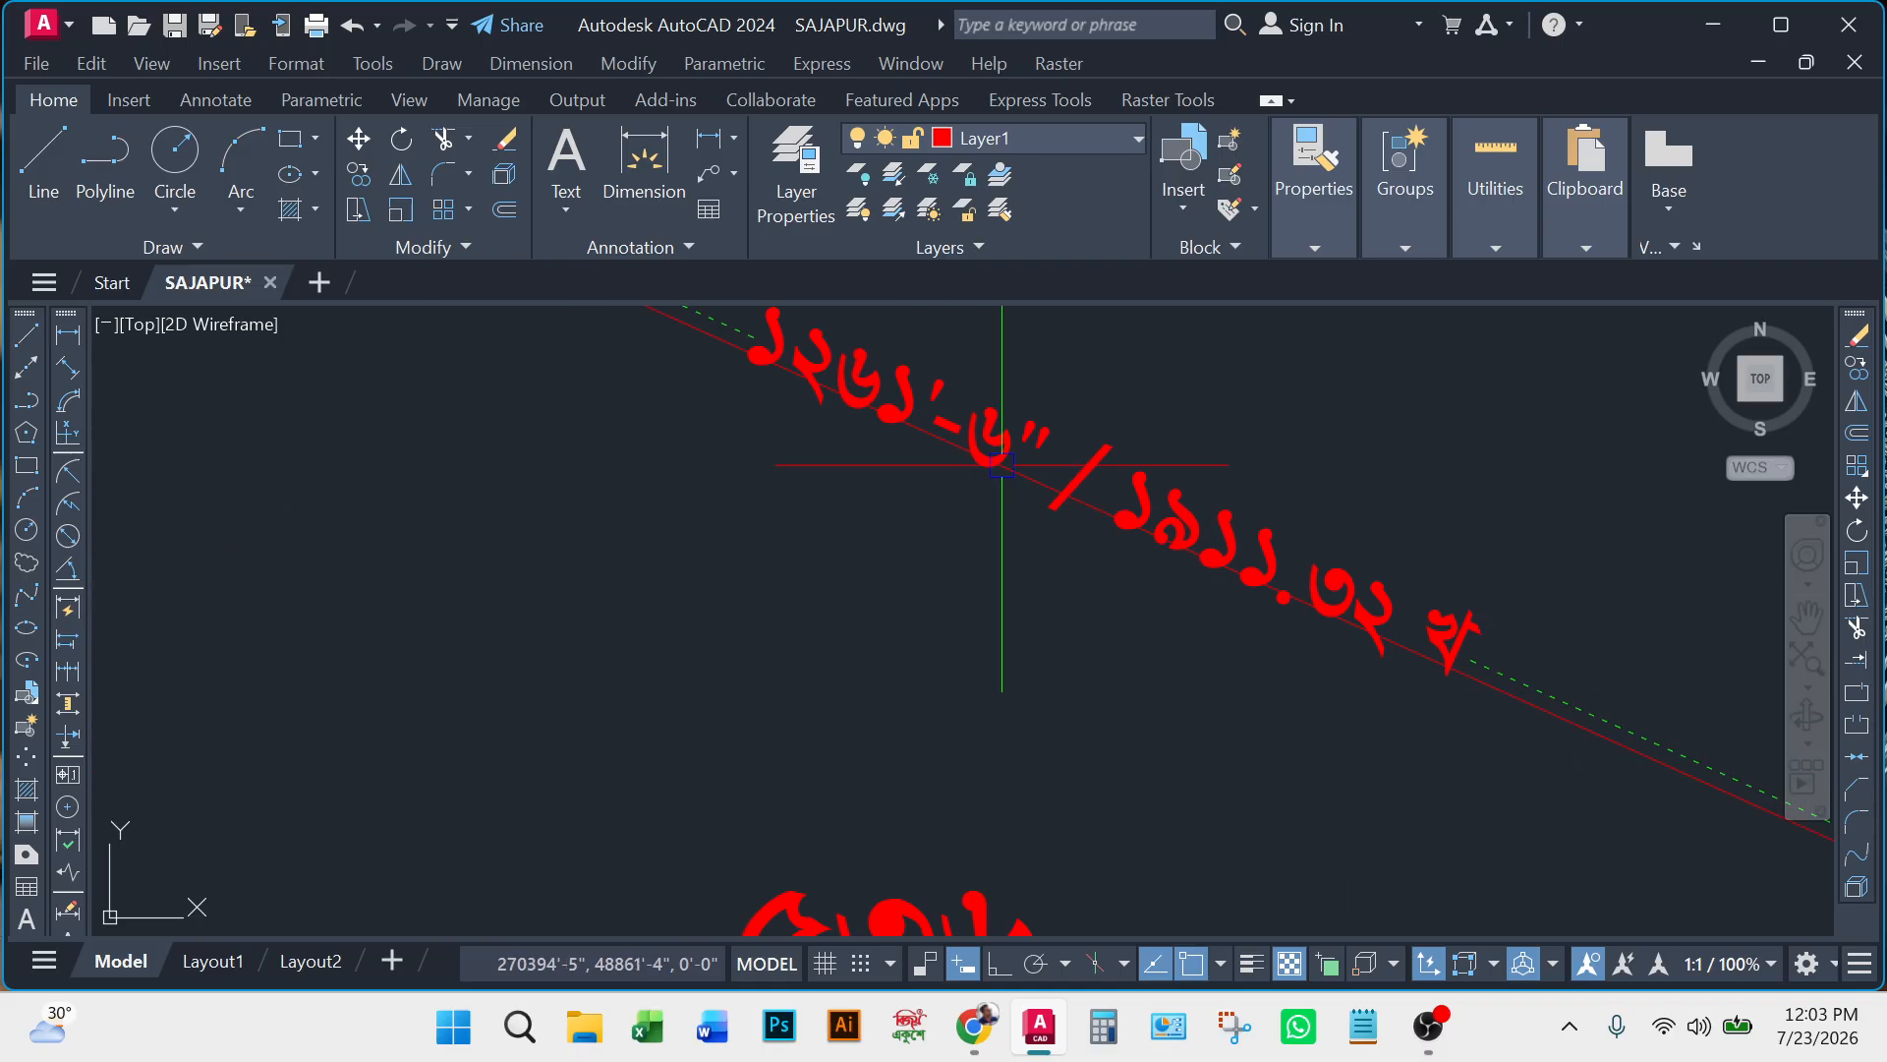
scroll(1002, 464, down, 4)
scroll(960, 452, up, 4)
scroll(1244, 531, down, 4)
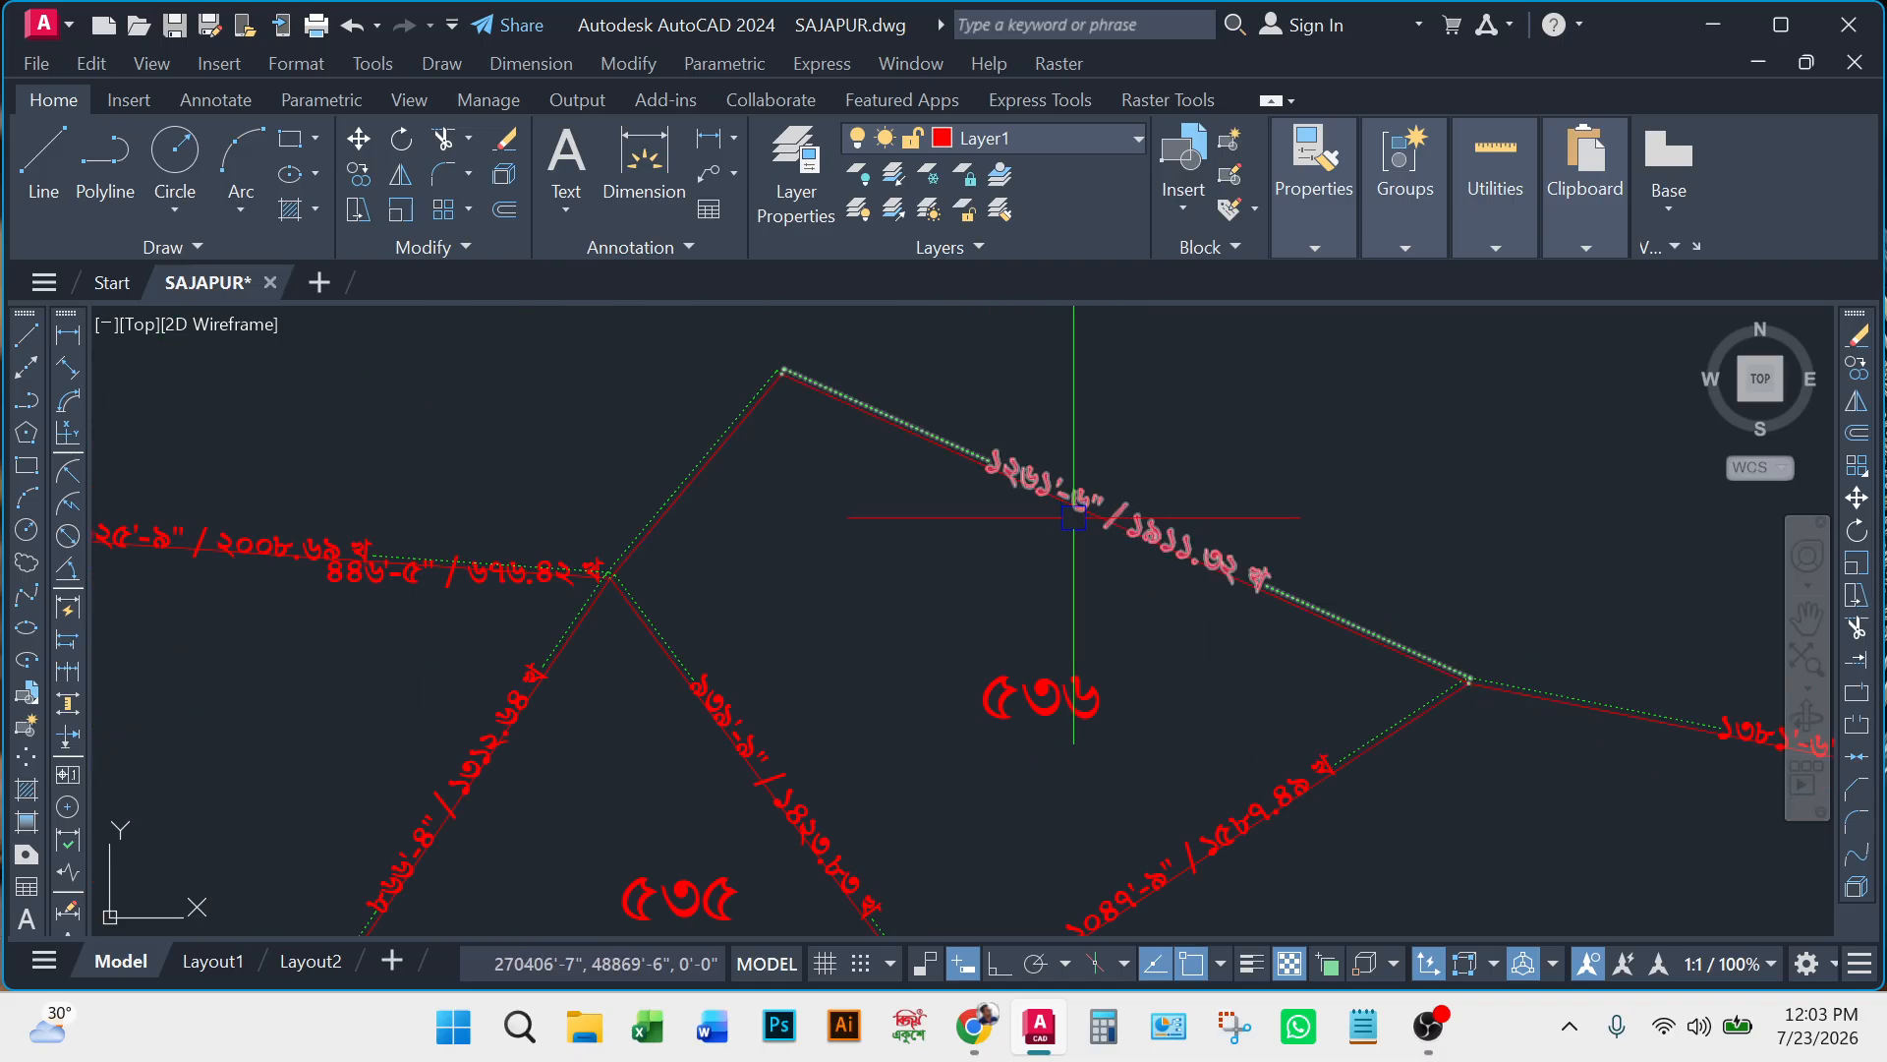
scroll(1074, 516, down, 4)
scroll(1081, 516, up, 4)
Delete the dimensions on the long upper edge of plot ৫৩৬ and the outer edges of plot ৫৩৮.
click(1047, 516)
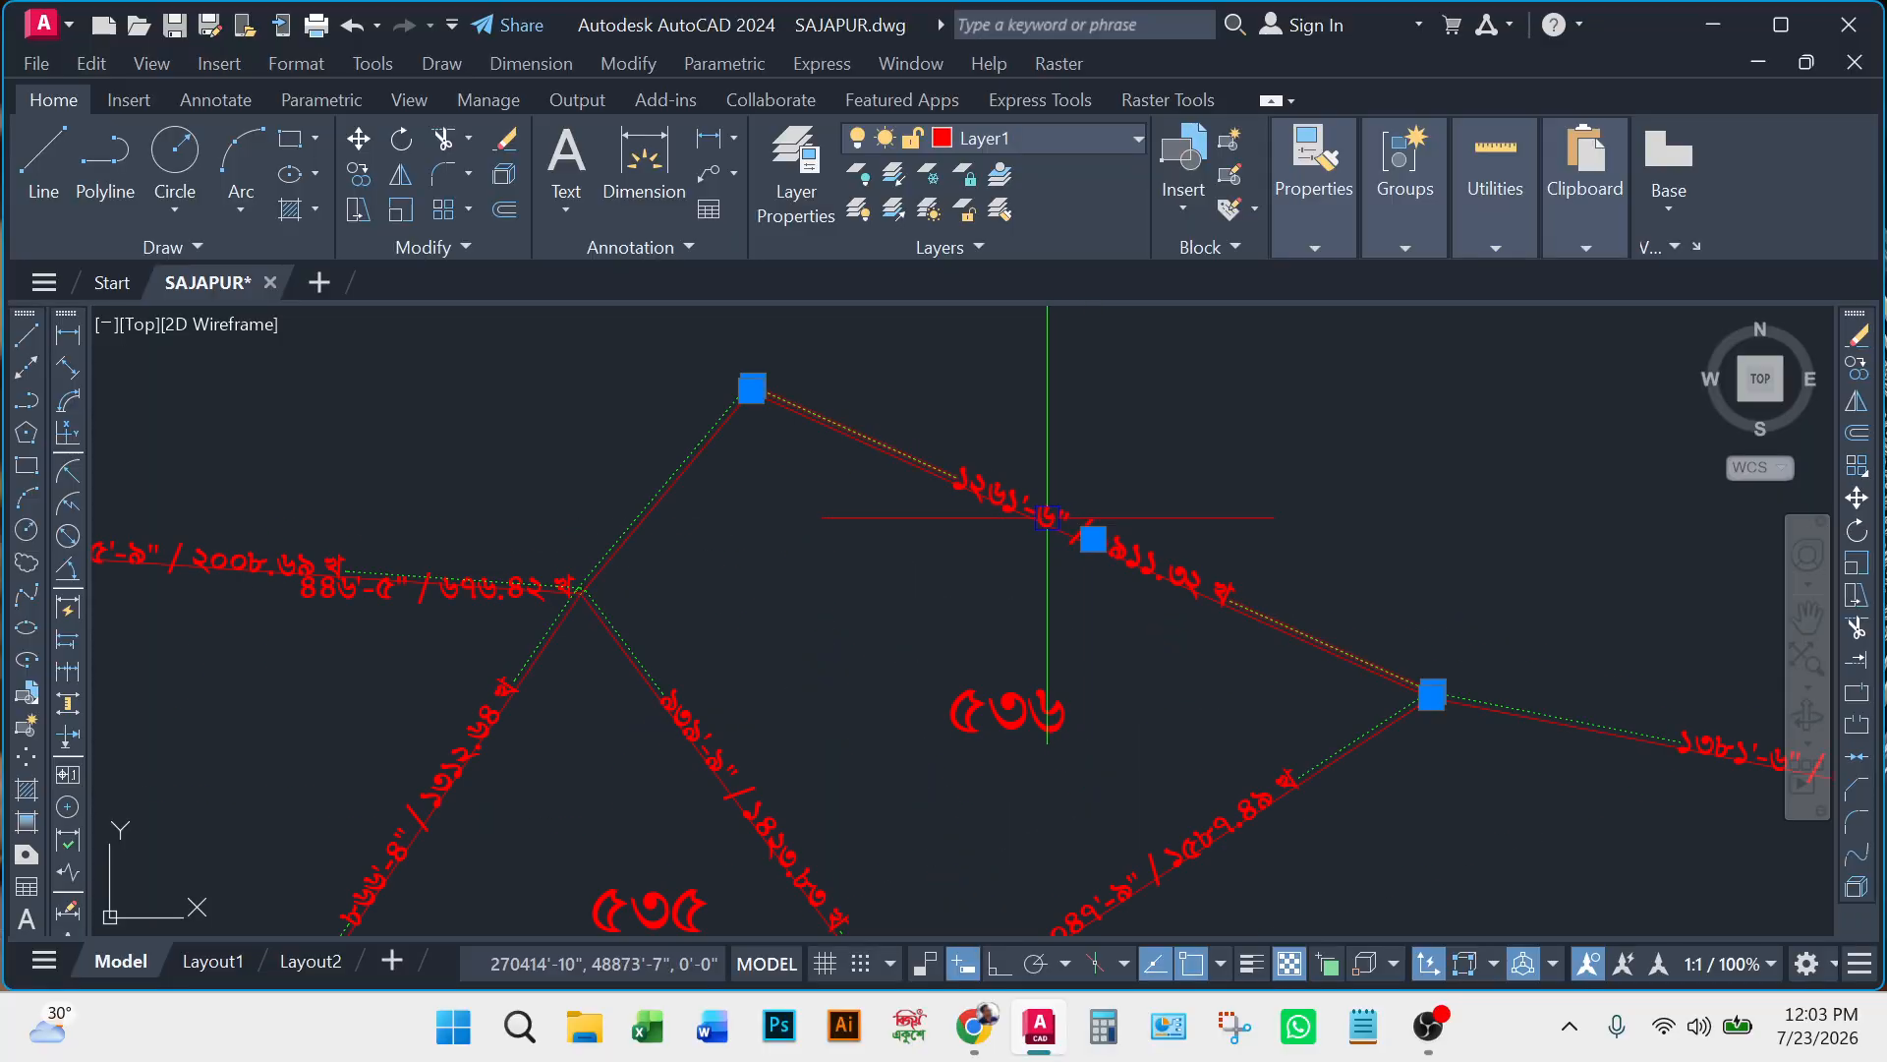
key(Escape)
middle_drag(1424, 687, 1045, 498)
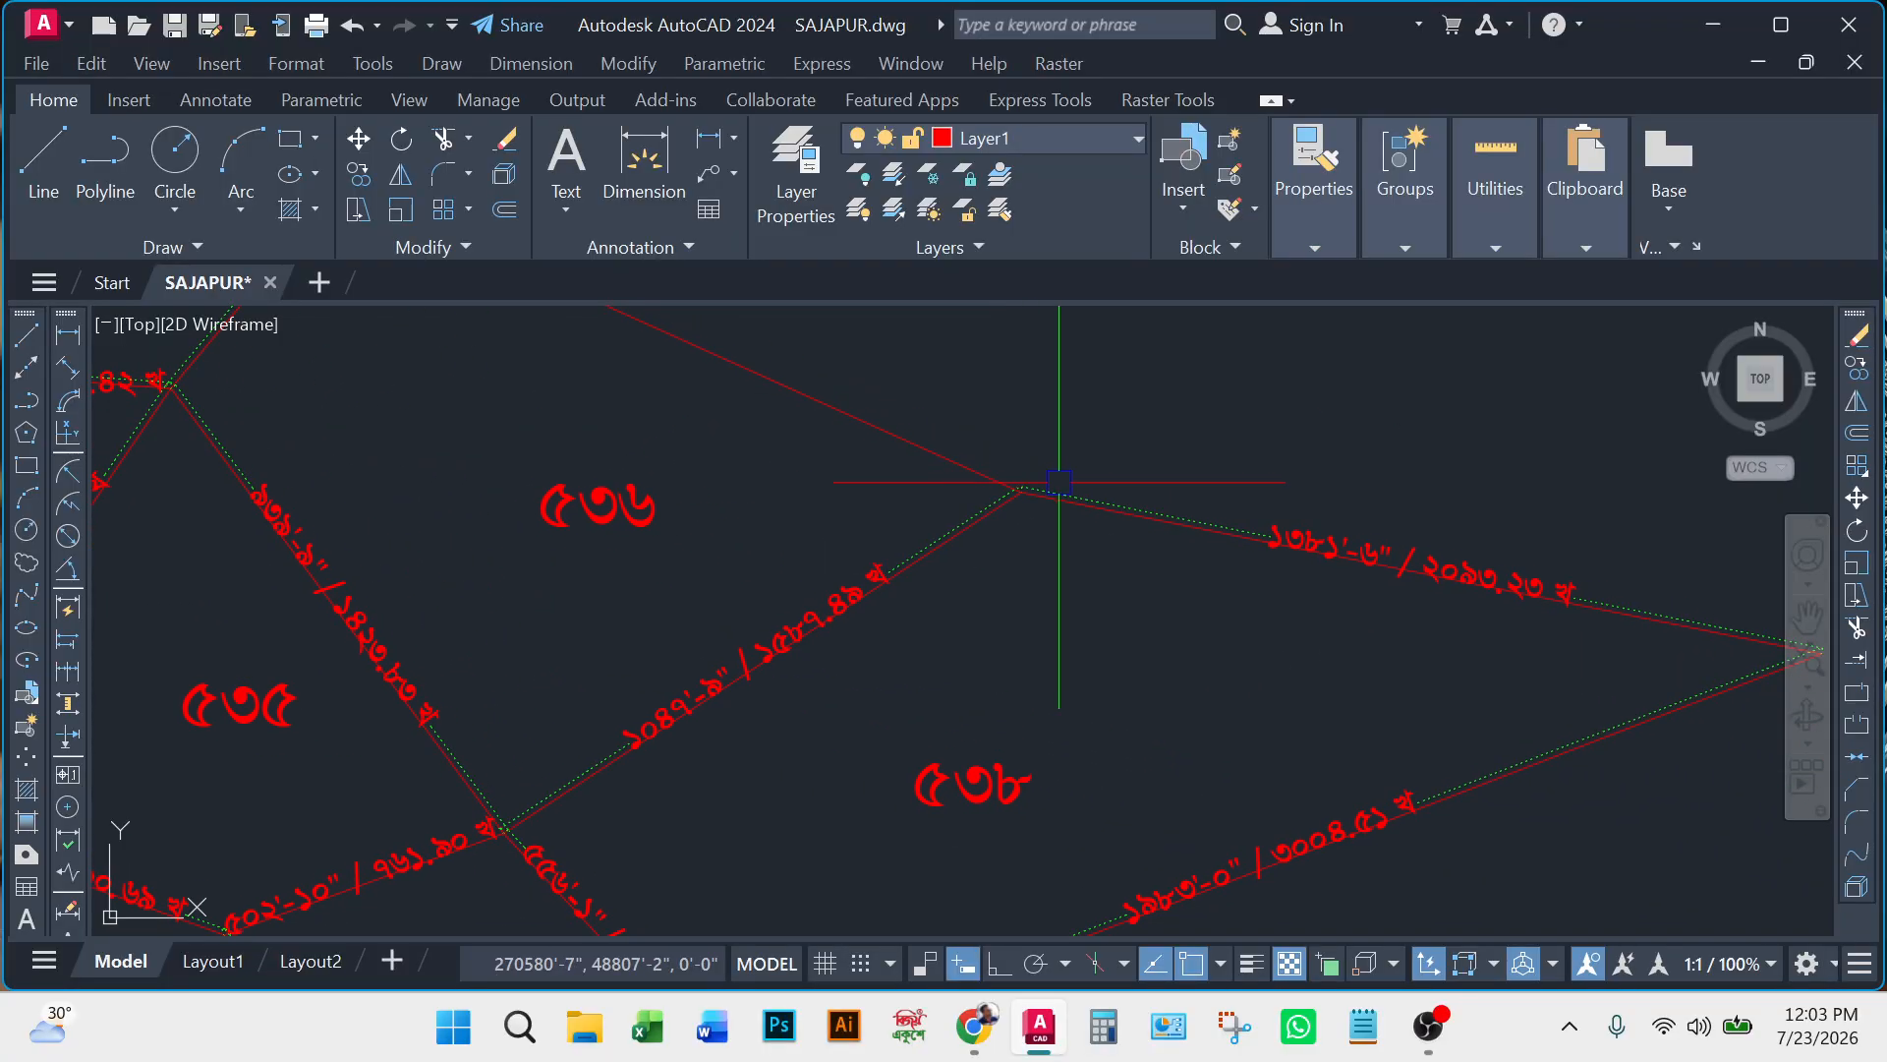
scroll(1298, 610, down, 3)
scroll(1264, 518, up, 5)
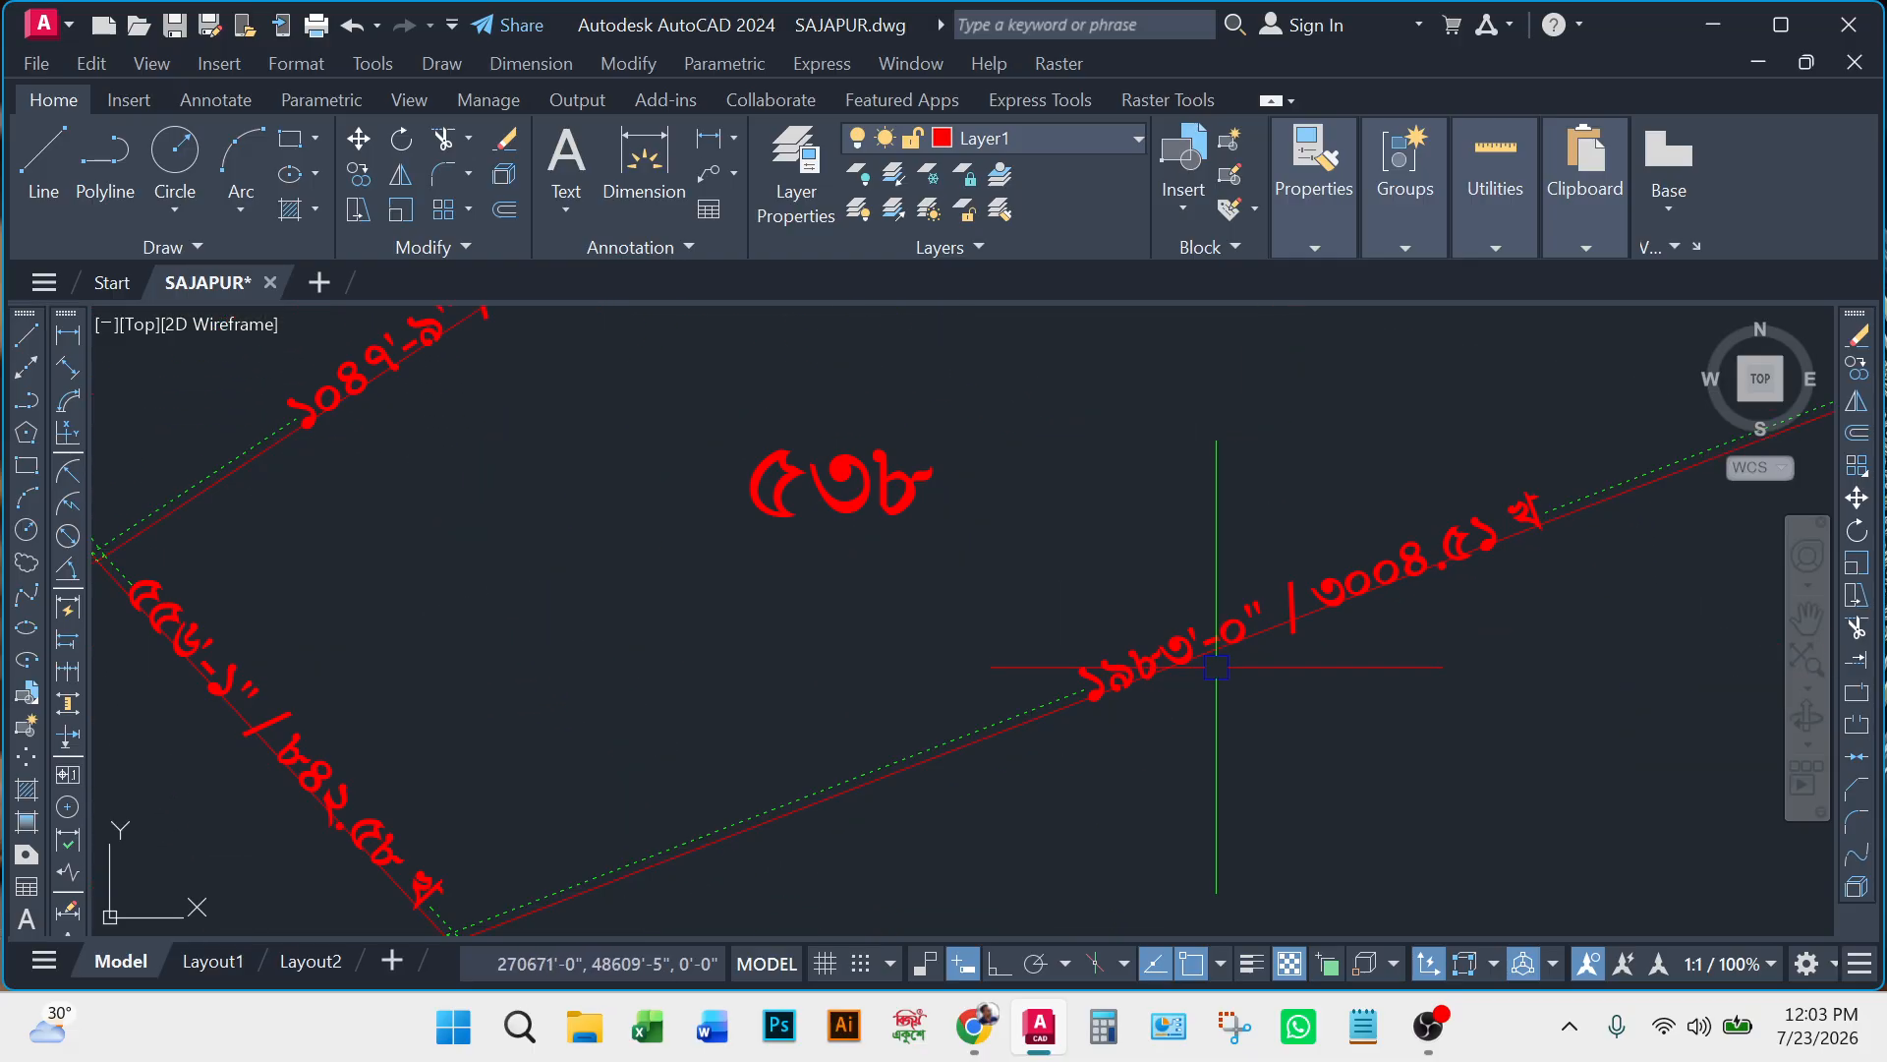
click(1209, 644)
key(Delete)
Delete the dimensions on the edges that plot ৫৩৮ shares with plots ৫৩৬ and ৫৩৭.
middle_drag(1112, 636, 1410, 698)
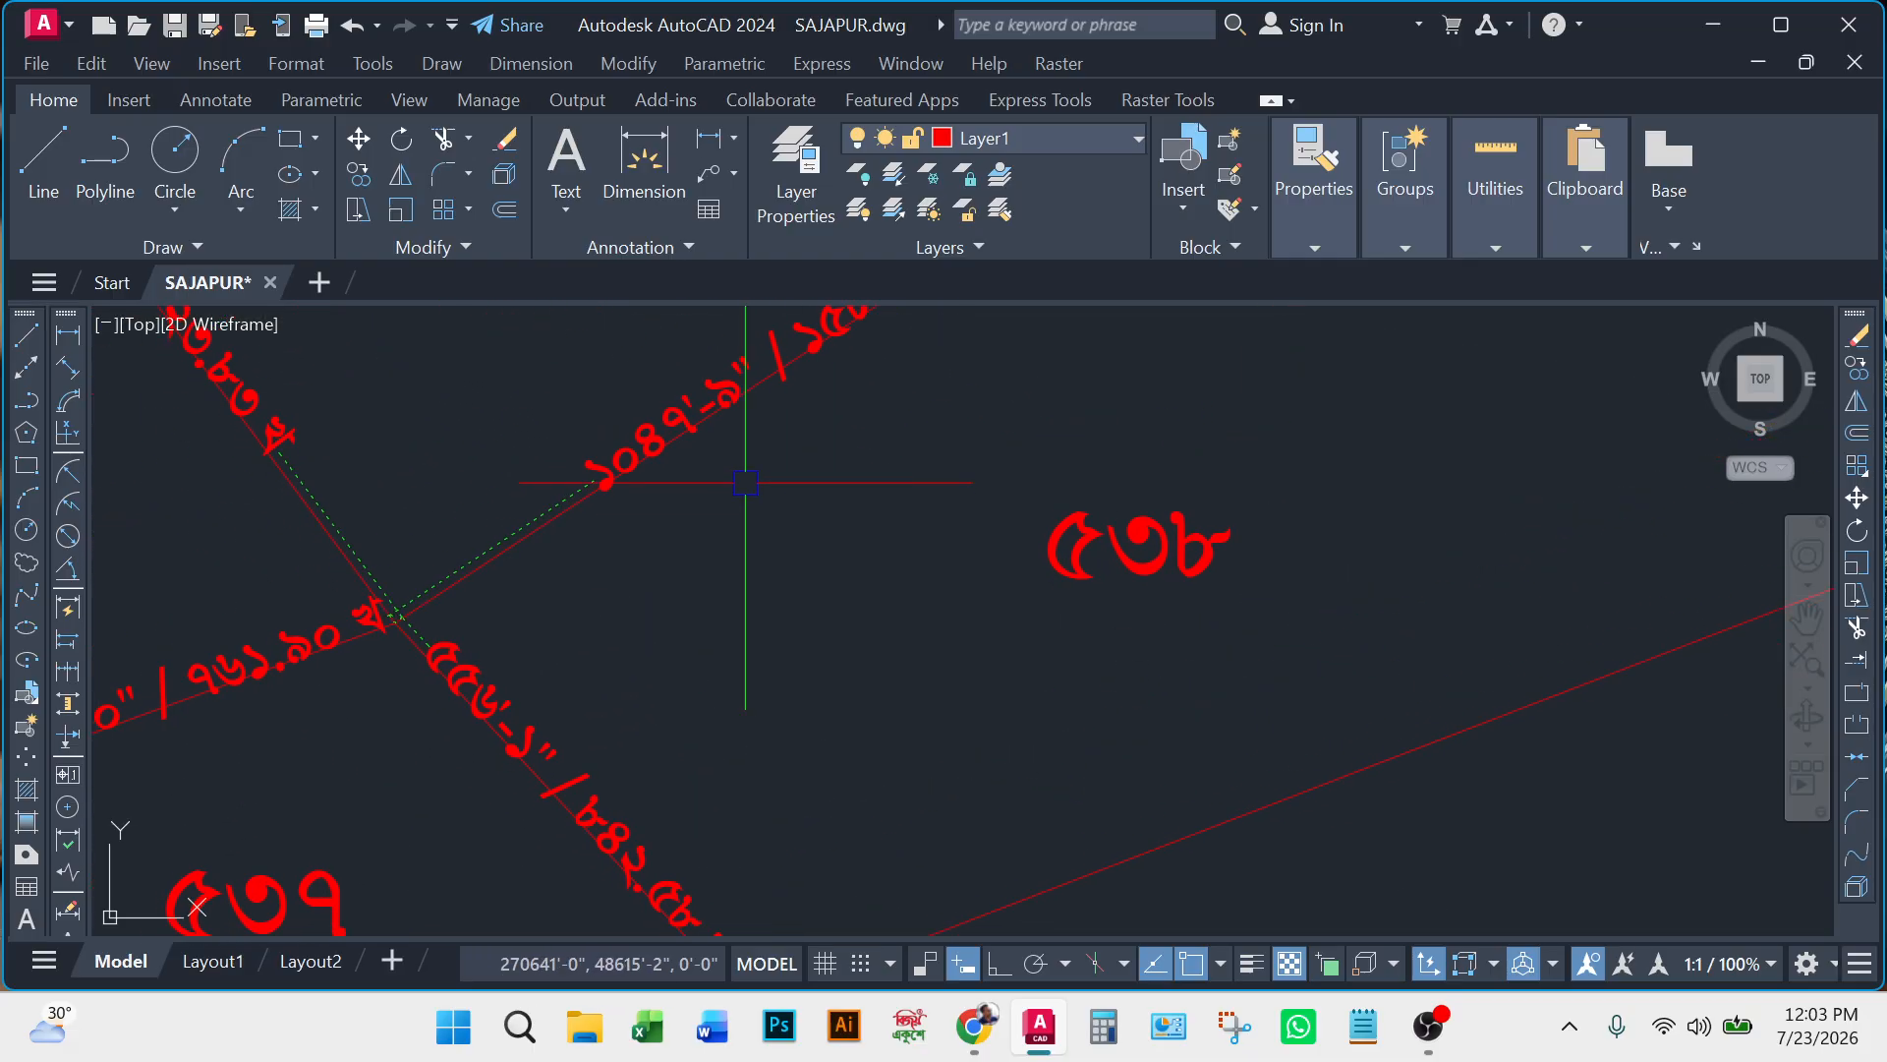
click(676, 399)
key(Delete)
middle_drag(622, 606, 668, 468)
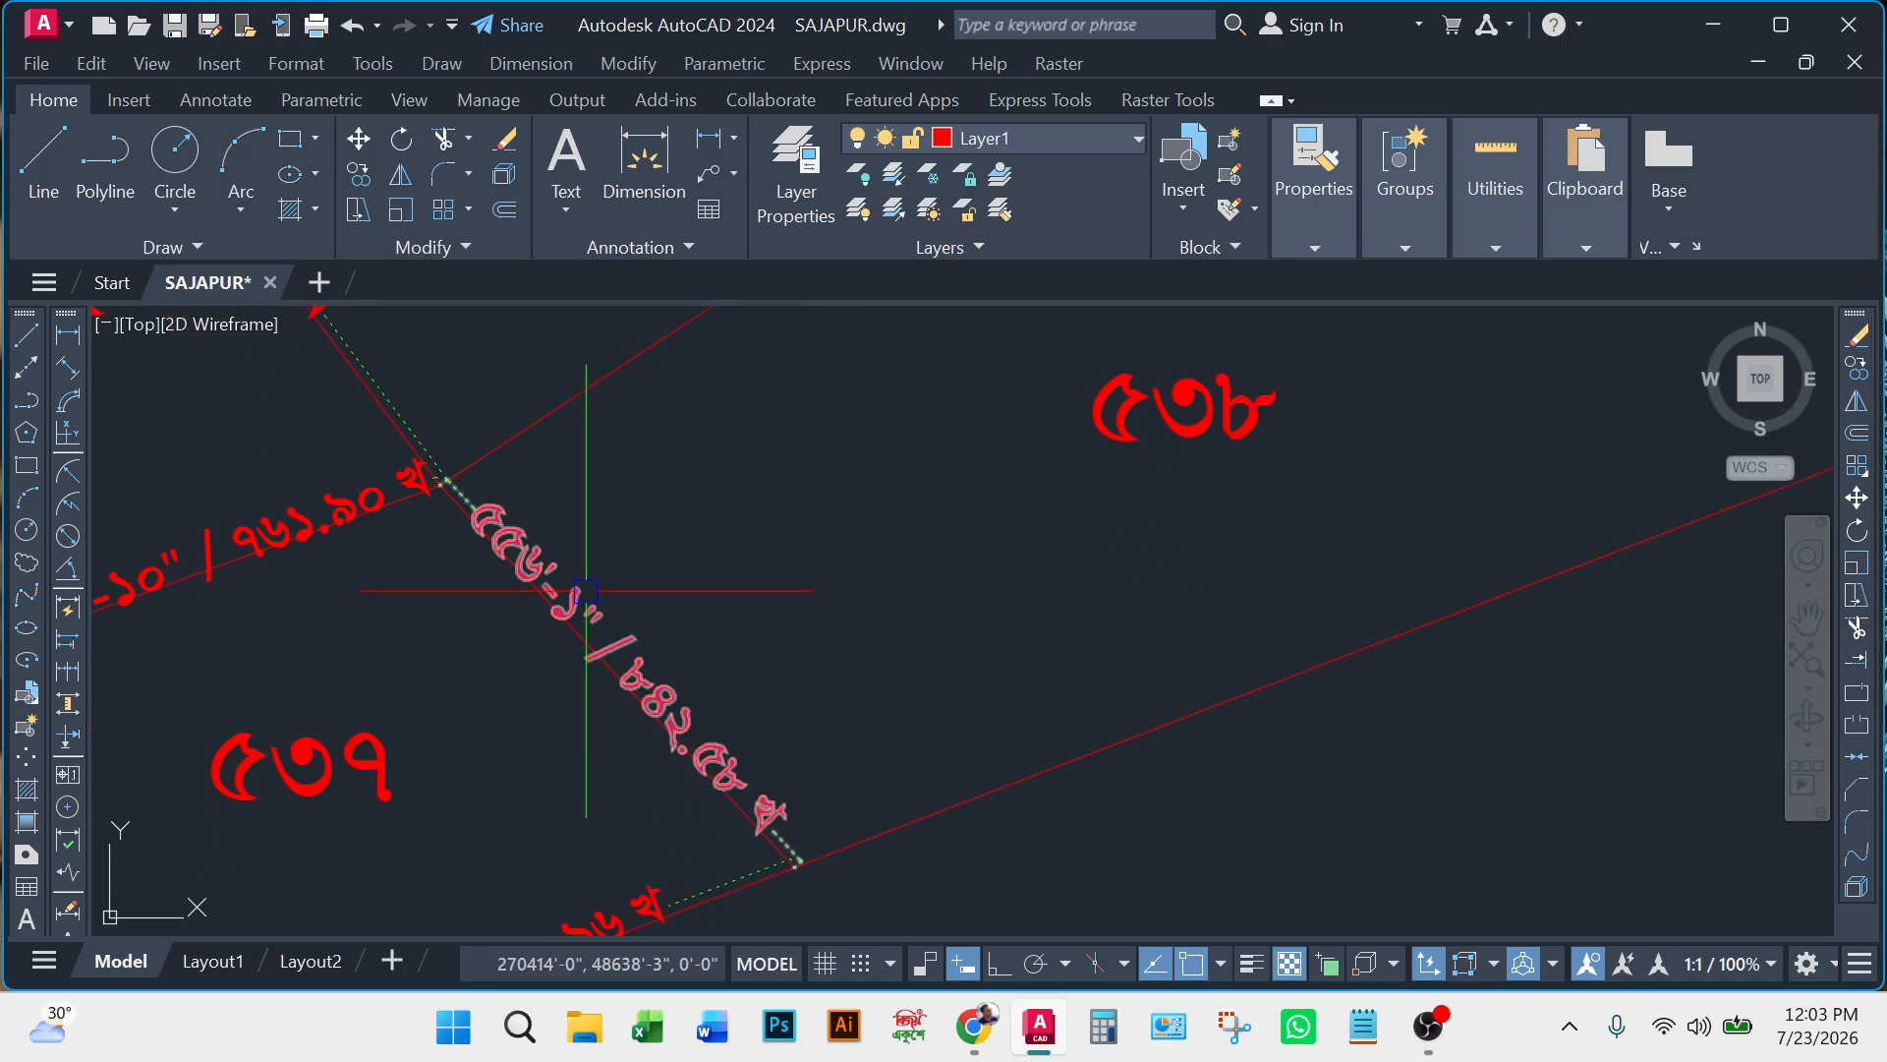
click(586, 593)
key(Delete)
Delete the three remaining dimensions around plot ৫৩৭, on its upper, left and lower edges.
middle_drag(562, 596, 717, 546)
click(539, 470)
key(Delete)
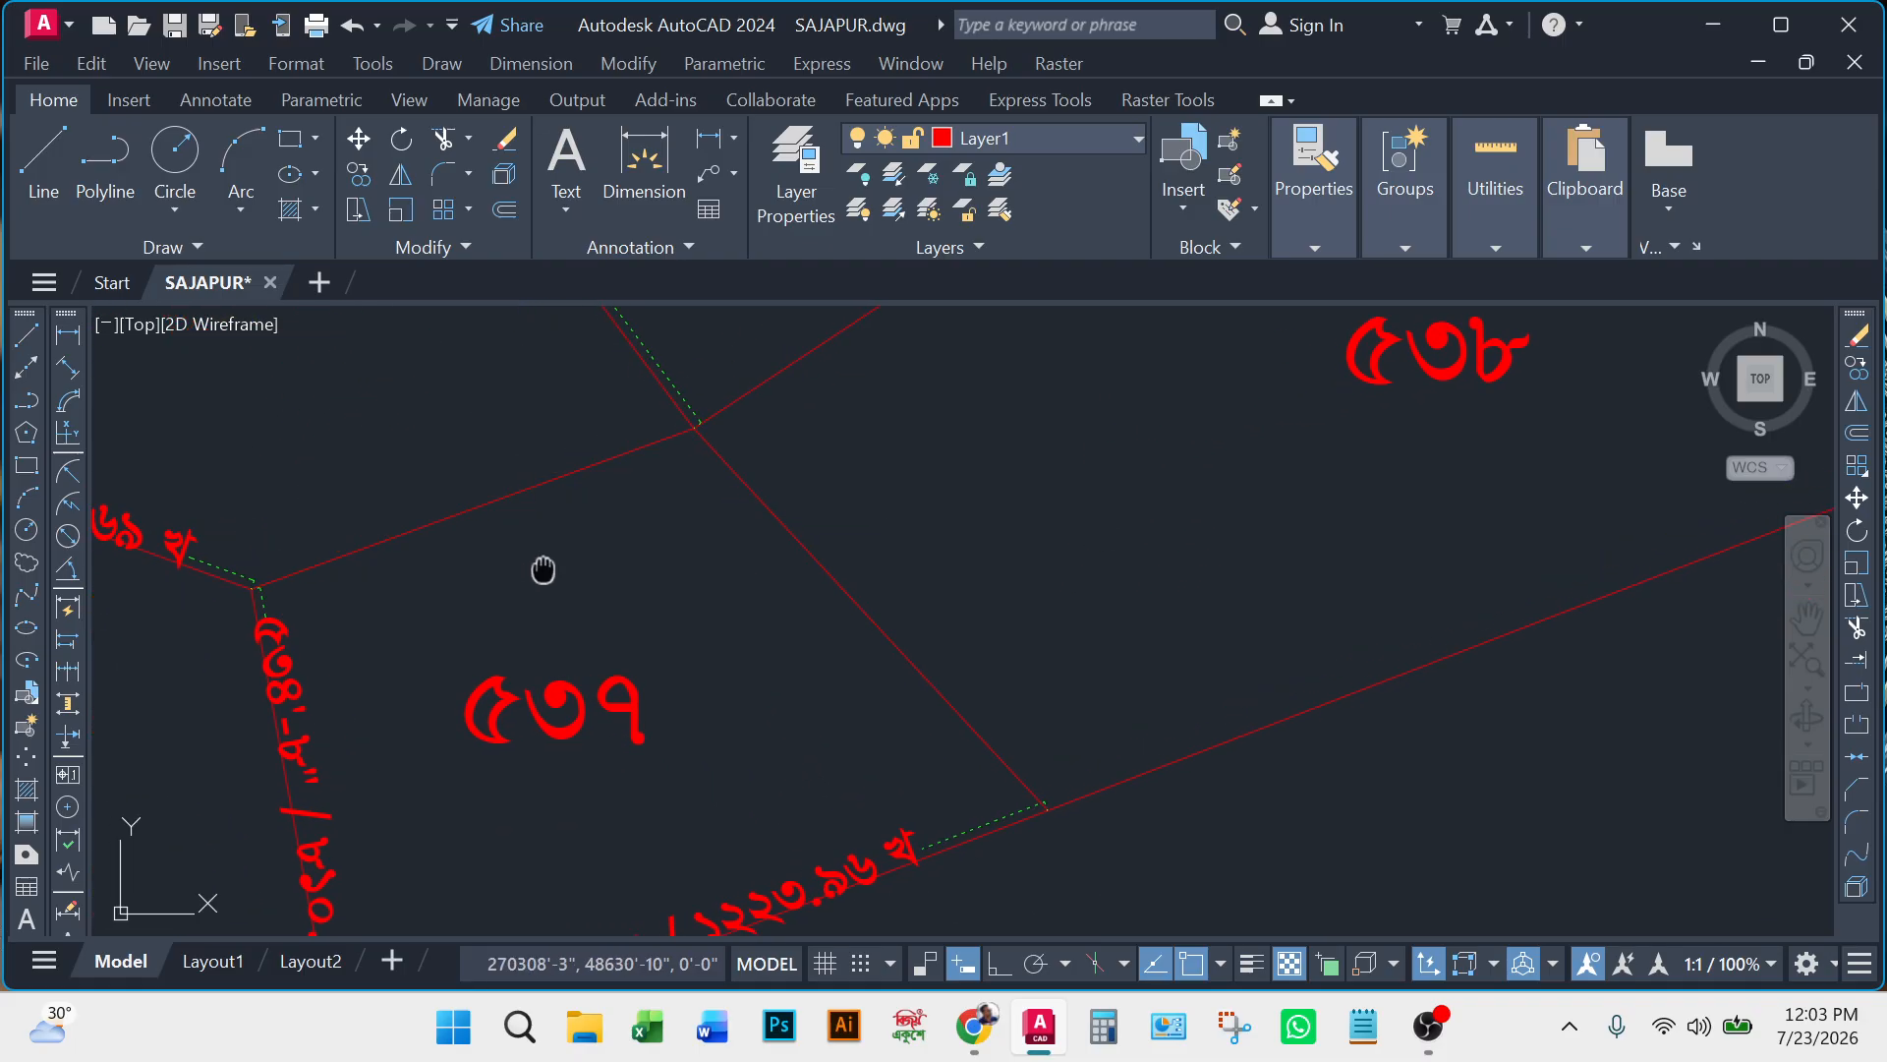
middle_drag(540, 569, 724, 454)
click(449, 616)
key(Delete)
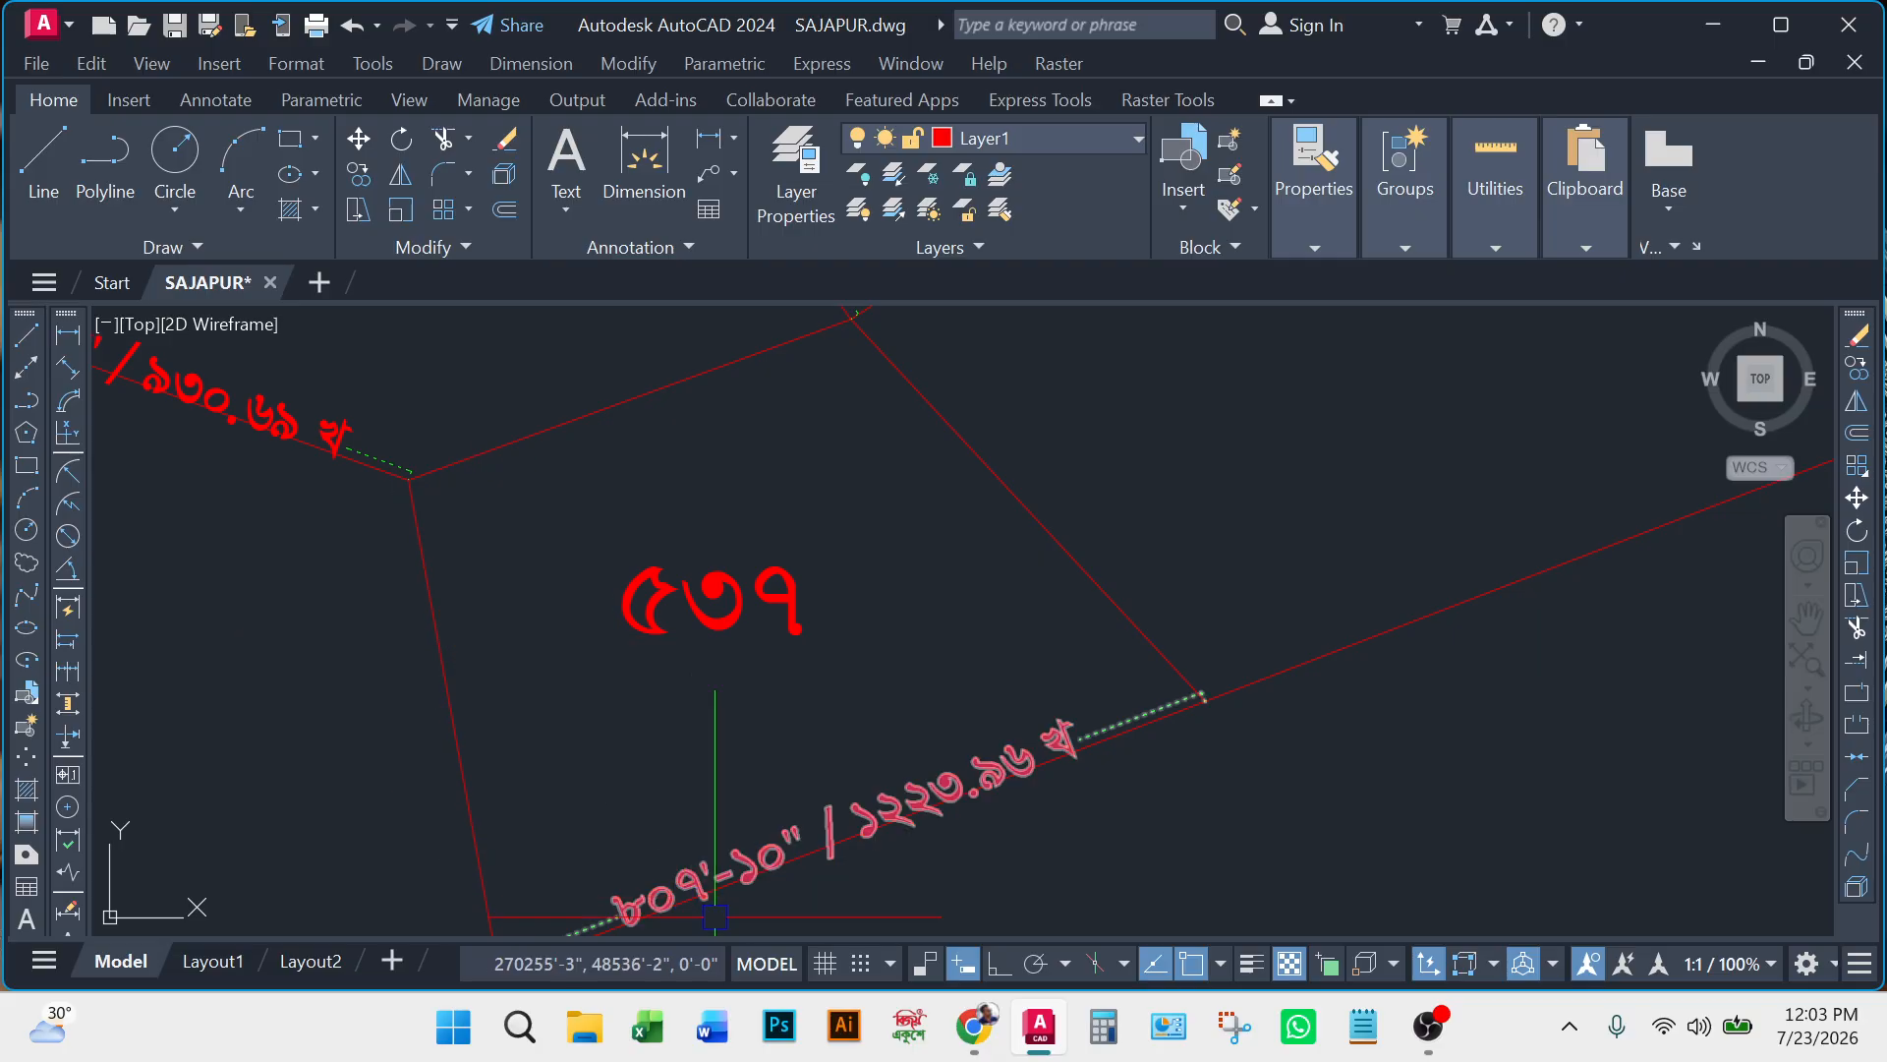
click(767, 853)
key(Delete)
Delete the dimensions on plot ৫৩৫'s lower-left edge, its edge shared with plot ৫৩৪, and plot ৫৩৪'s upper edge.
middle_drag(443, 472, 1011, 590)
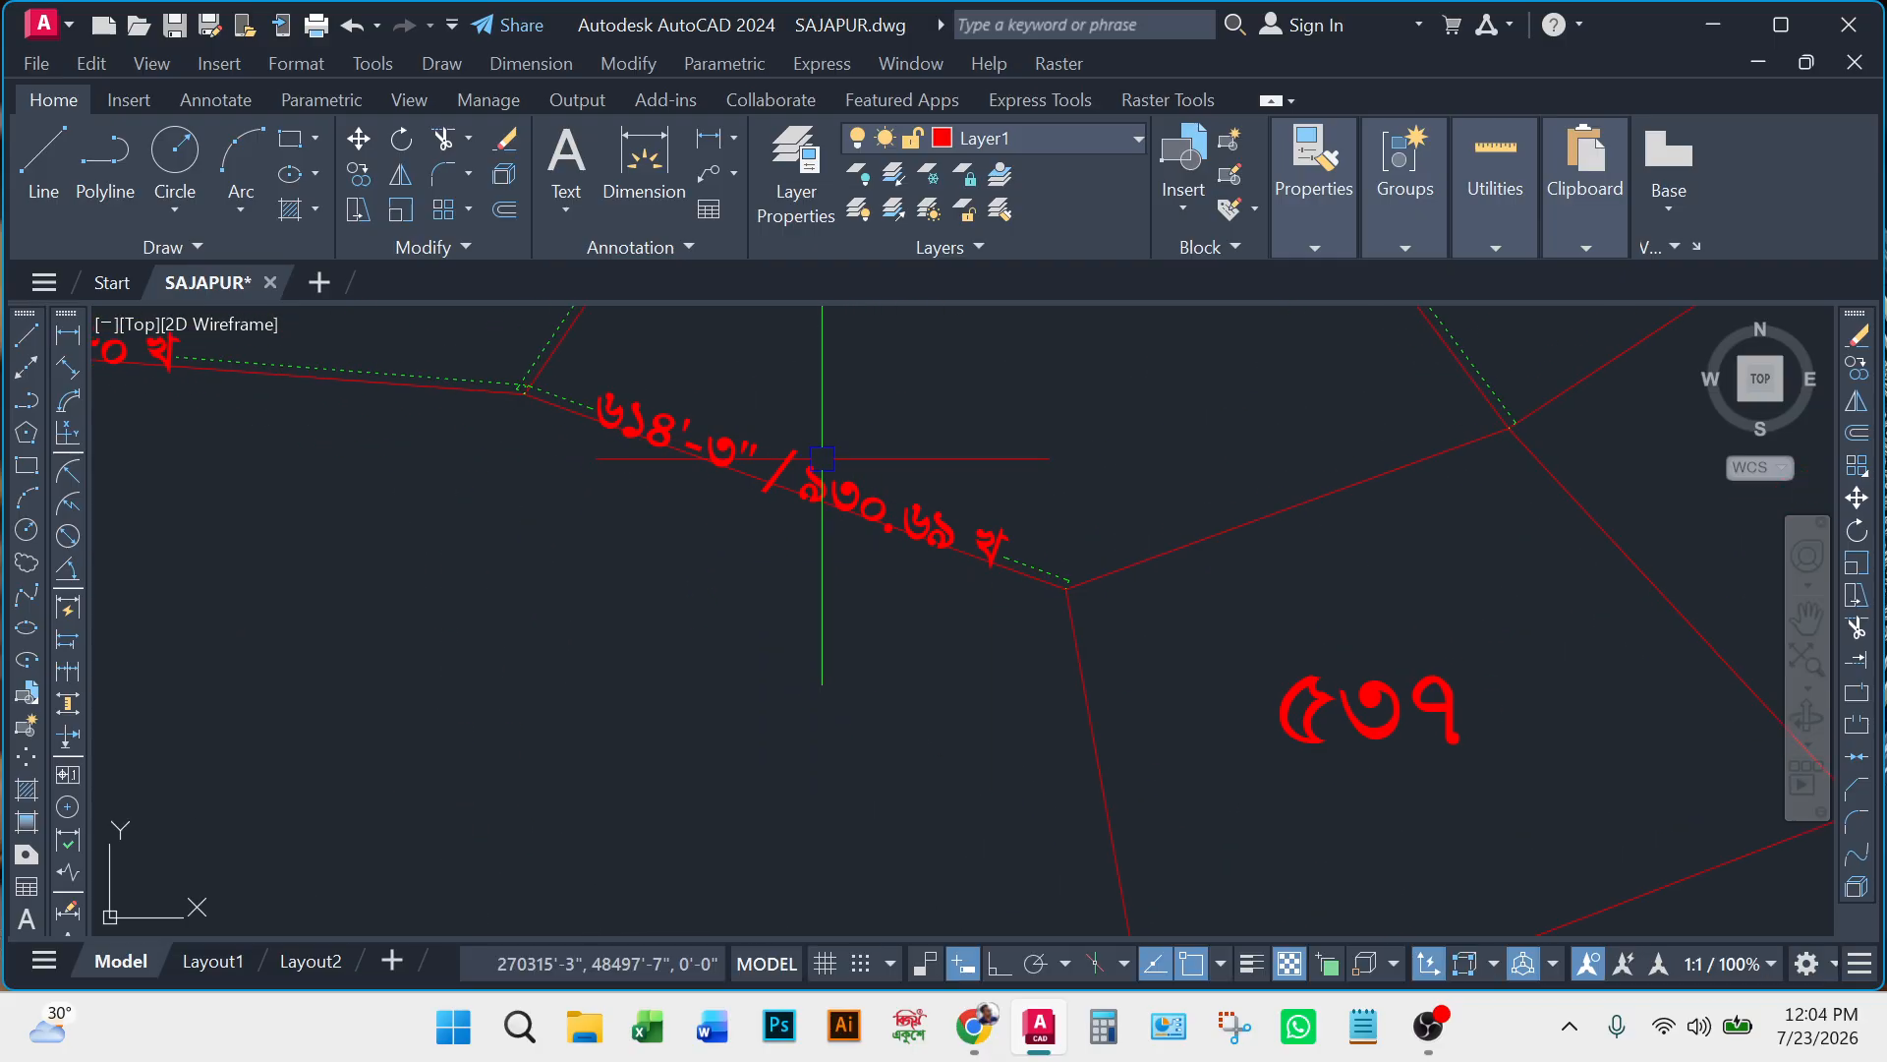
click(798, 482)
key(Delete)
scroll(799, 482, down, 5)
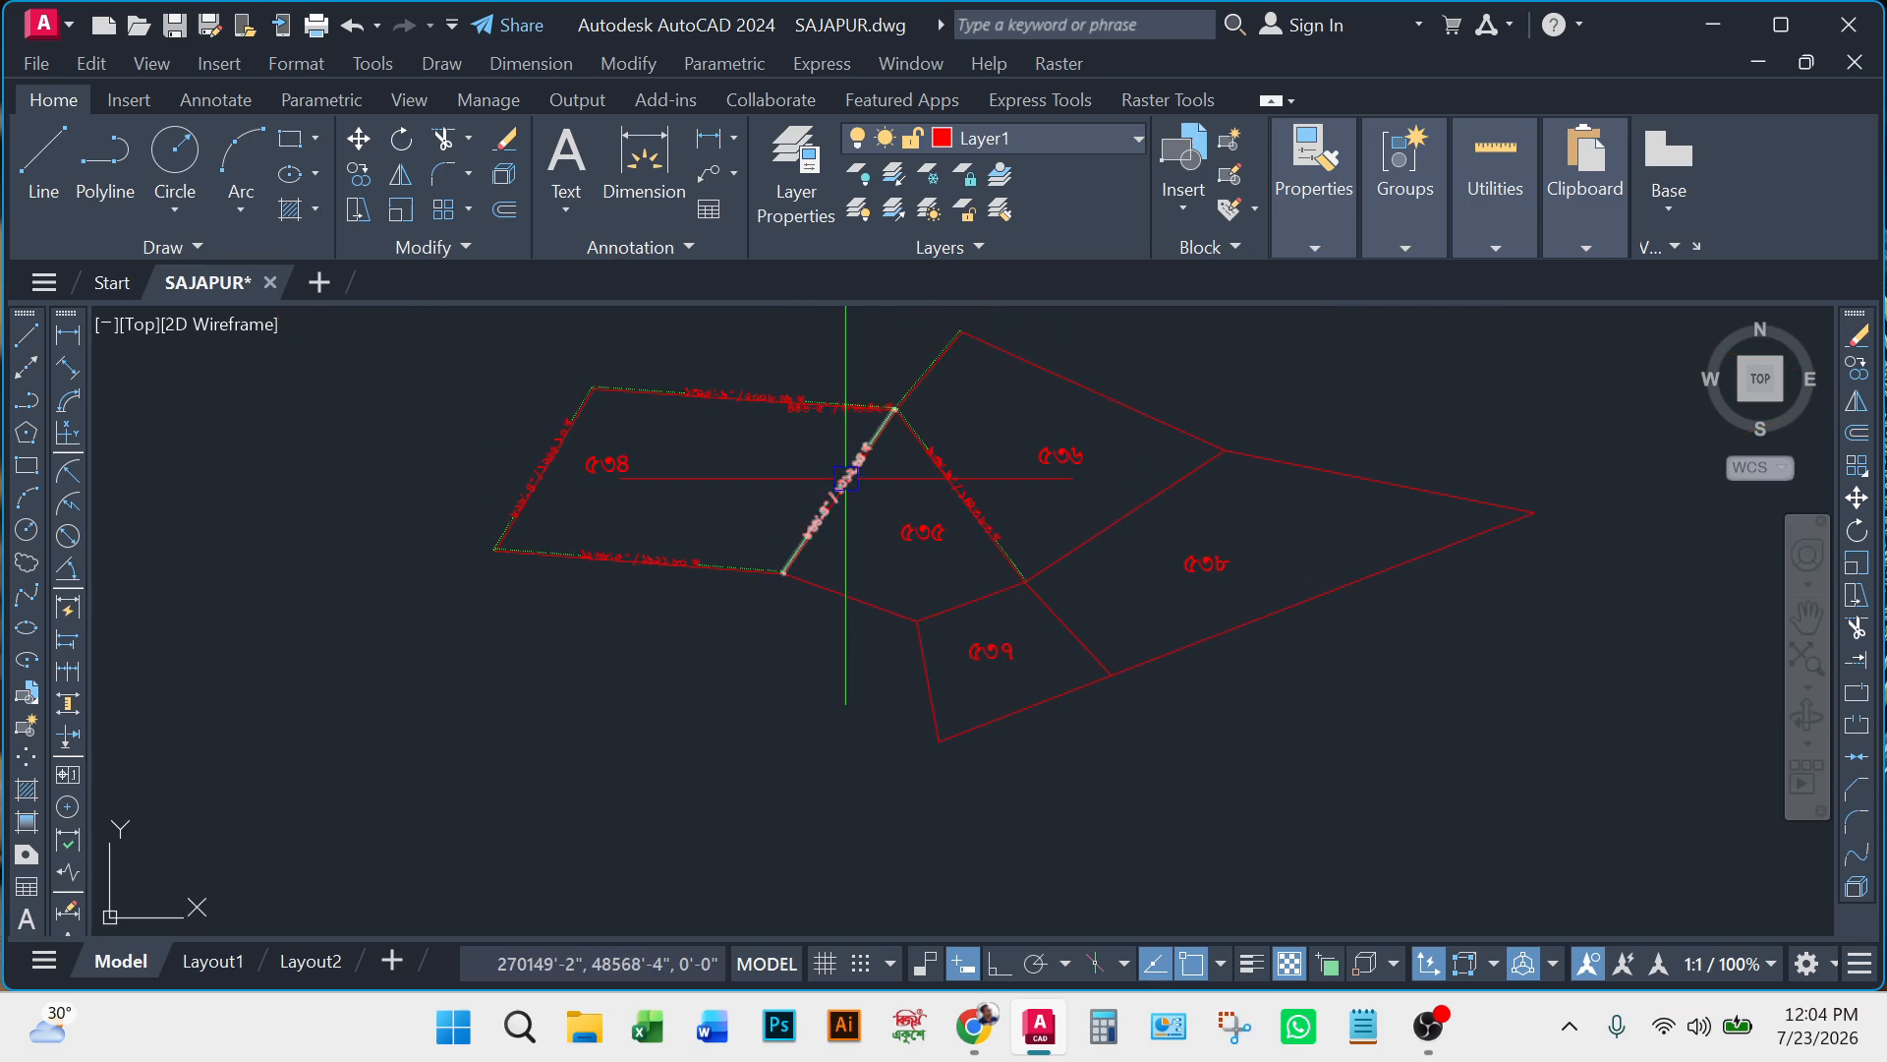
click(838, 472)
key(Delete)
click(787, 401)
key(Delete)
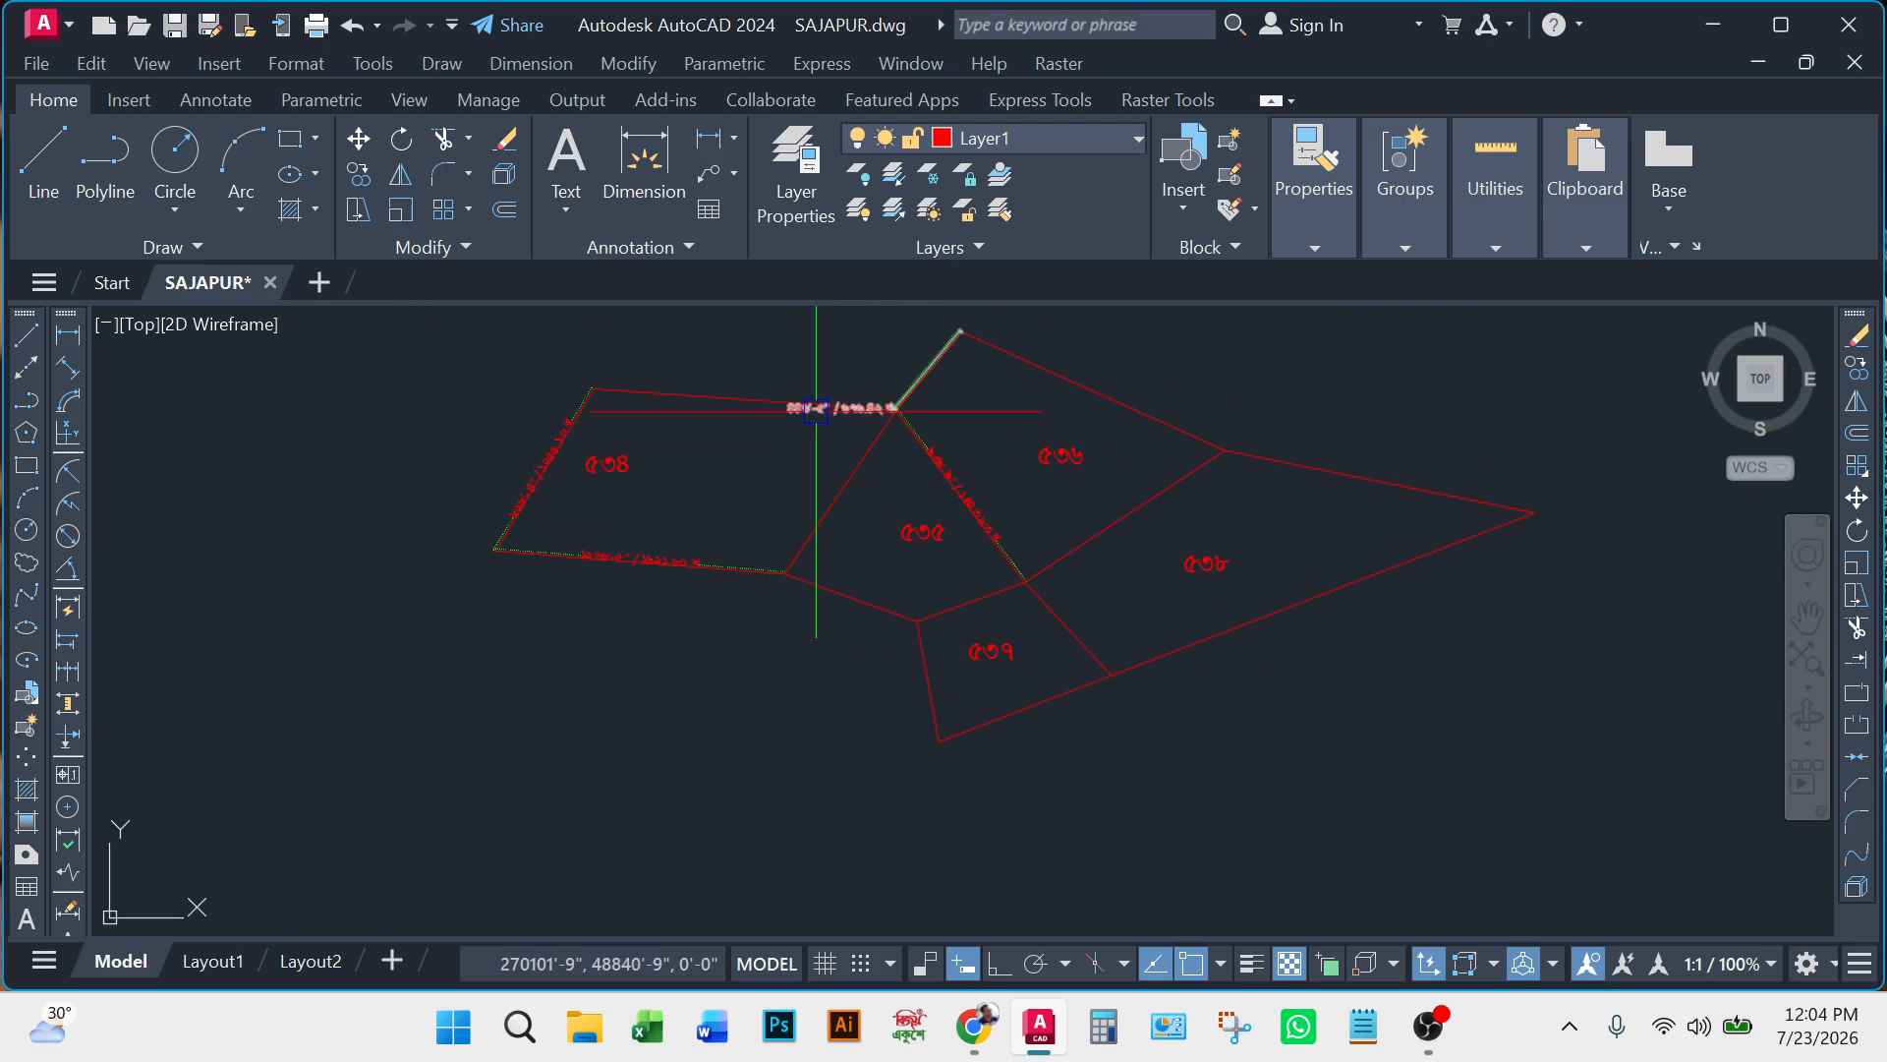
Delete the last dimensions, on plot ৫৩৬'s short upper-left edge, plot ৫৩৪'s left and lower edges, and the edge between plots ৫৩৫ and ৫৩৬.
click(815, 409)
key(Delete)
click(547, 467)
key(Delete)
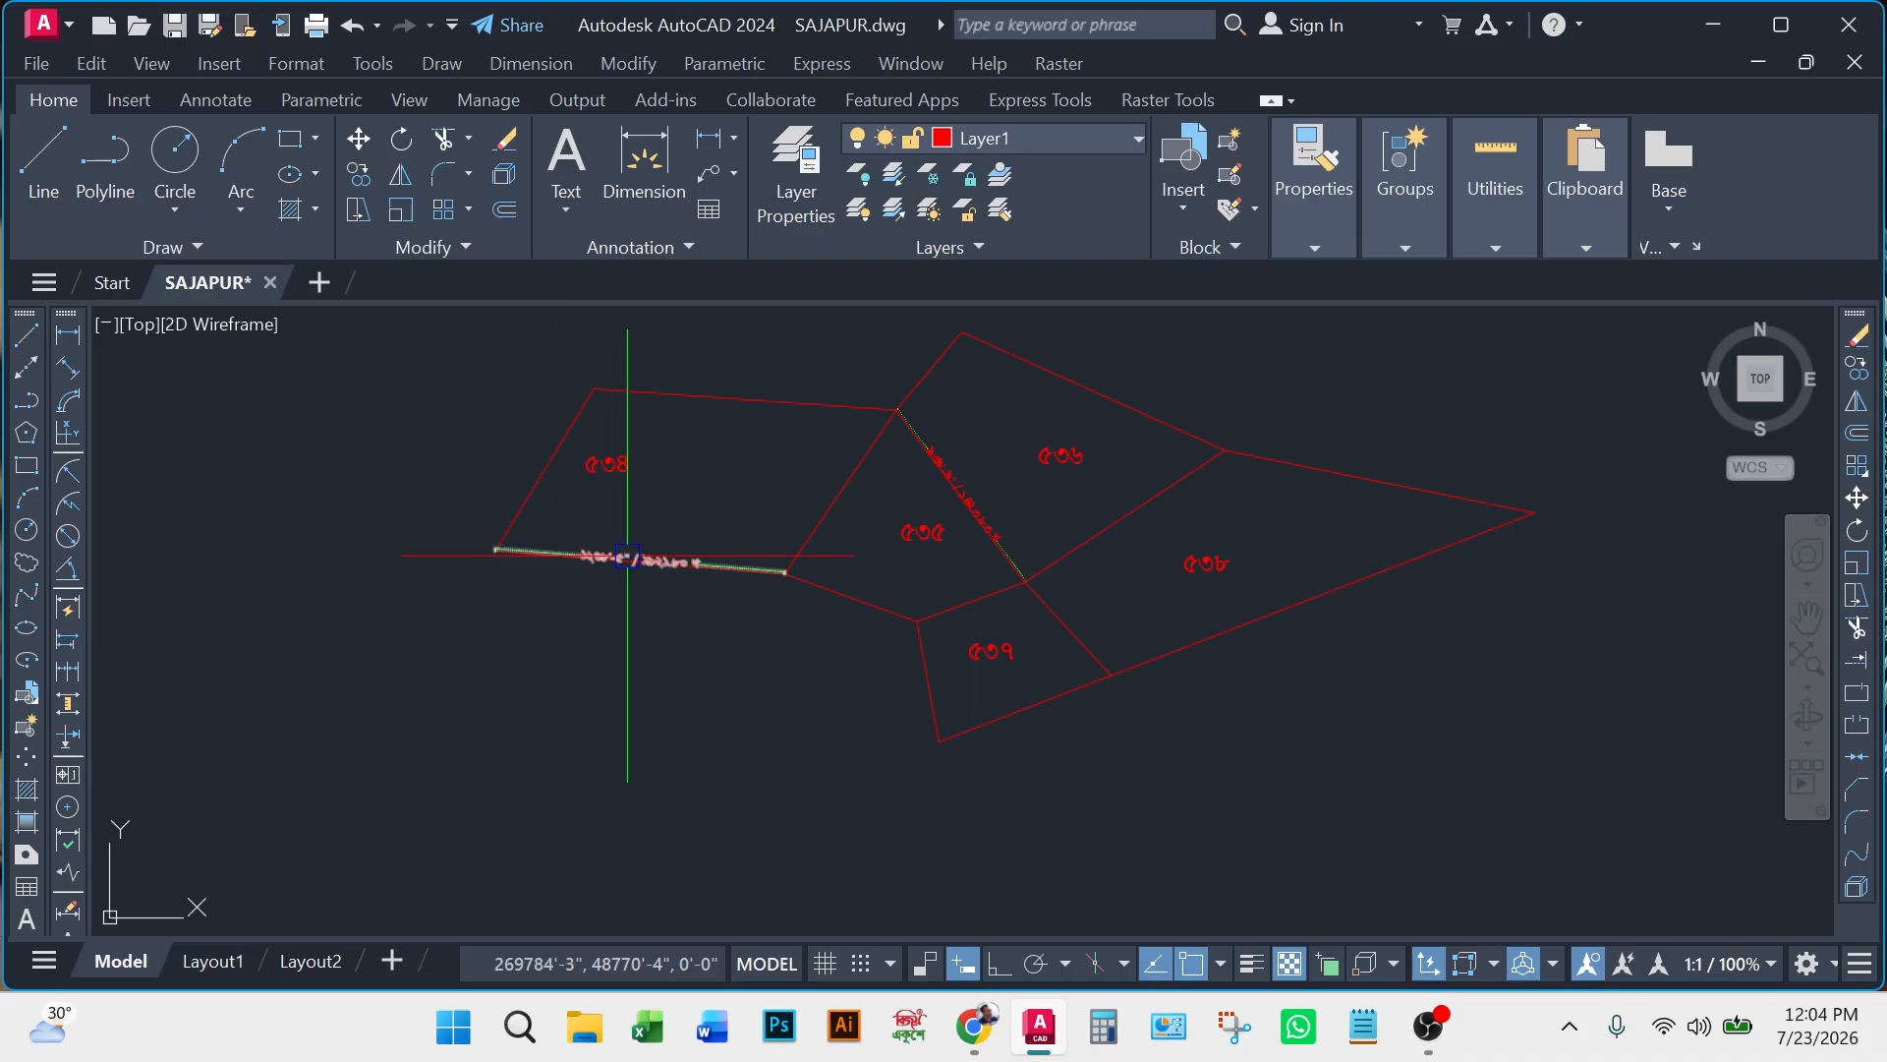
click(630, 546)
key(Delete)
click(965, 493)
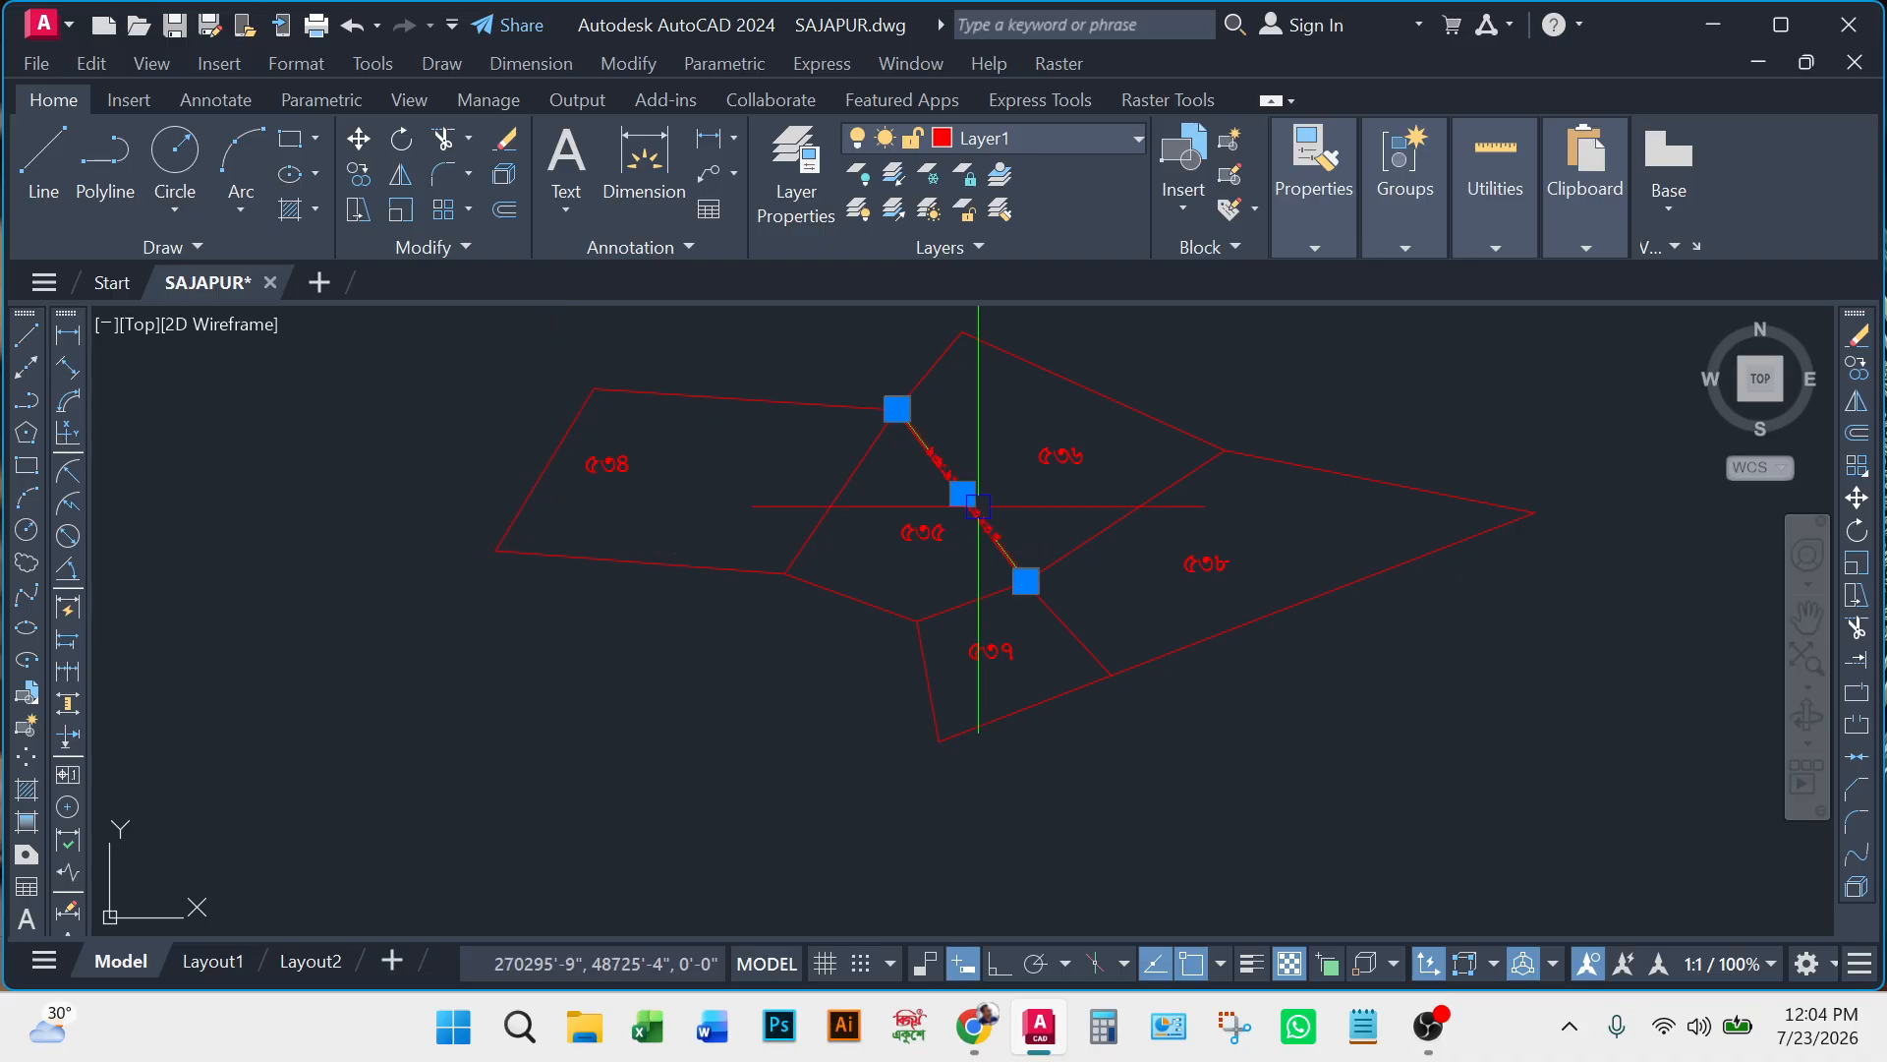
key(Delete)
scroll(933, 528, down, 3)
click(708, 413)
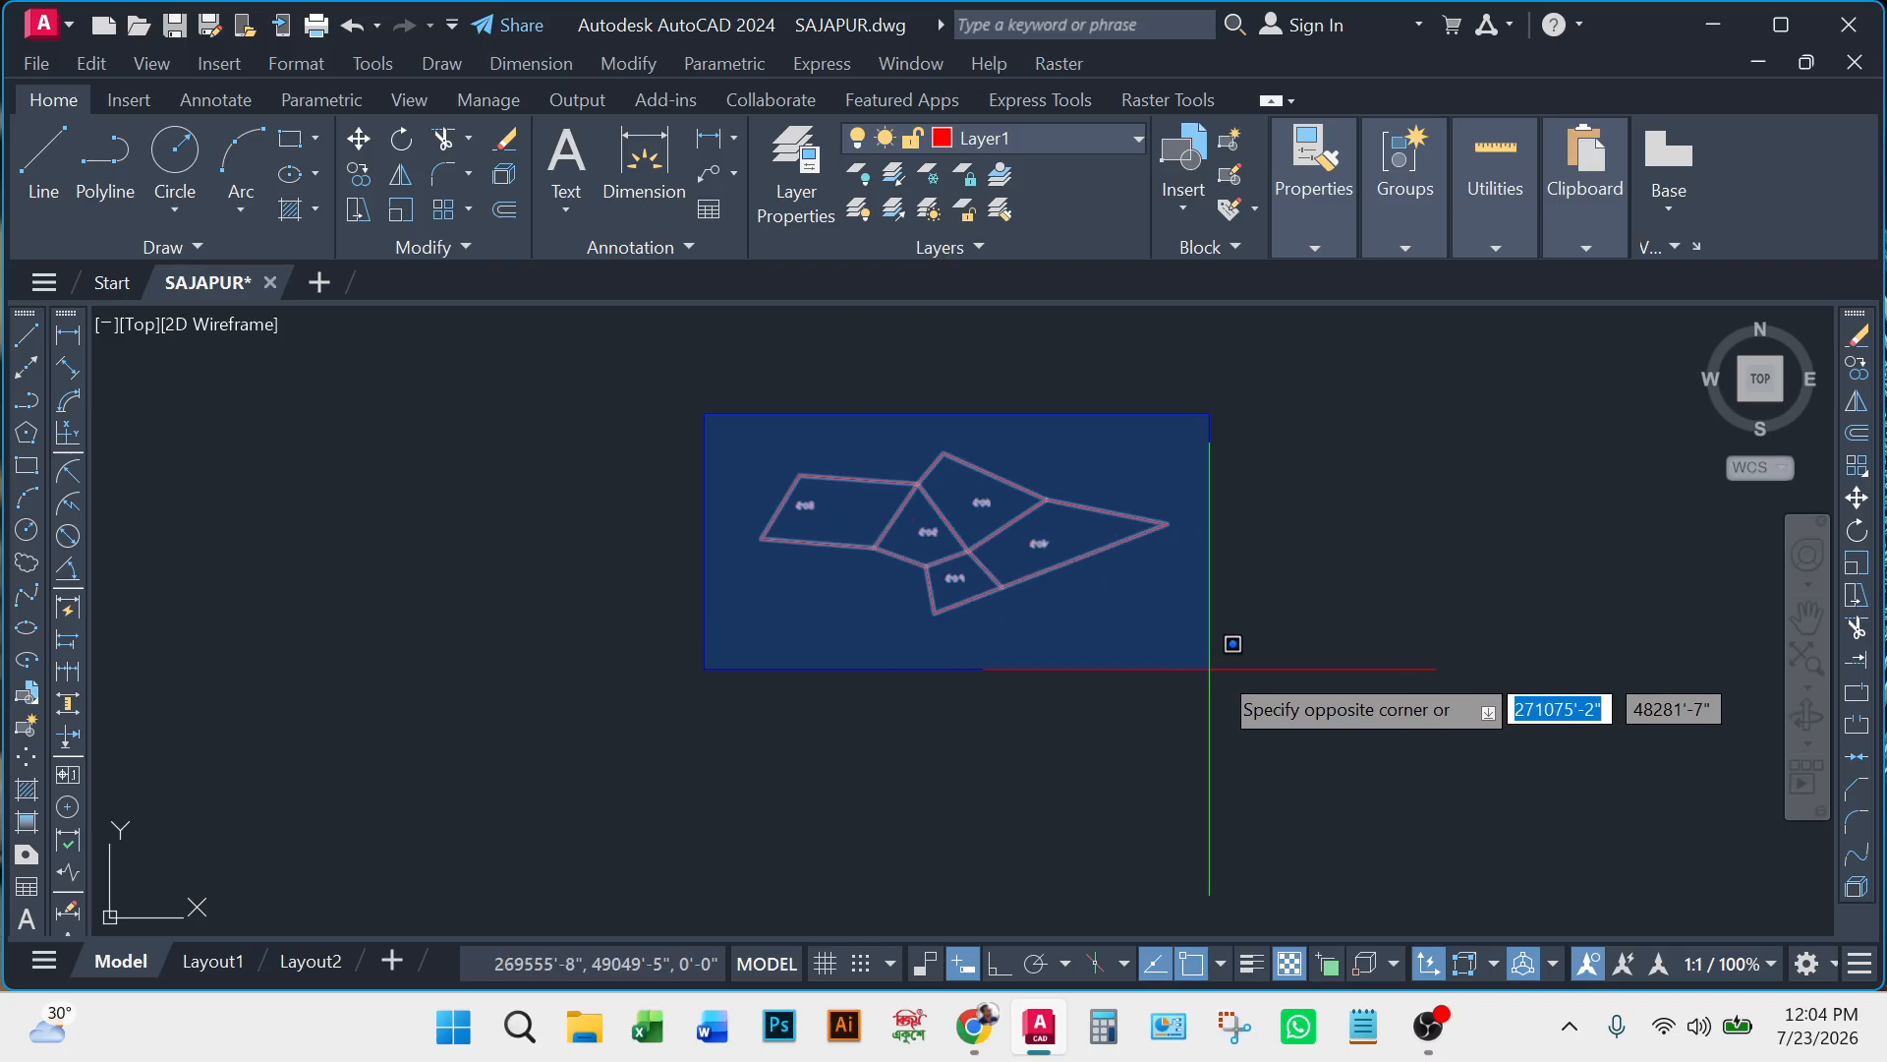
click(1238, 670)
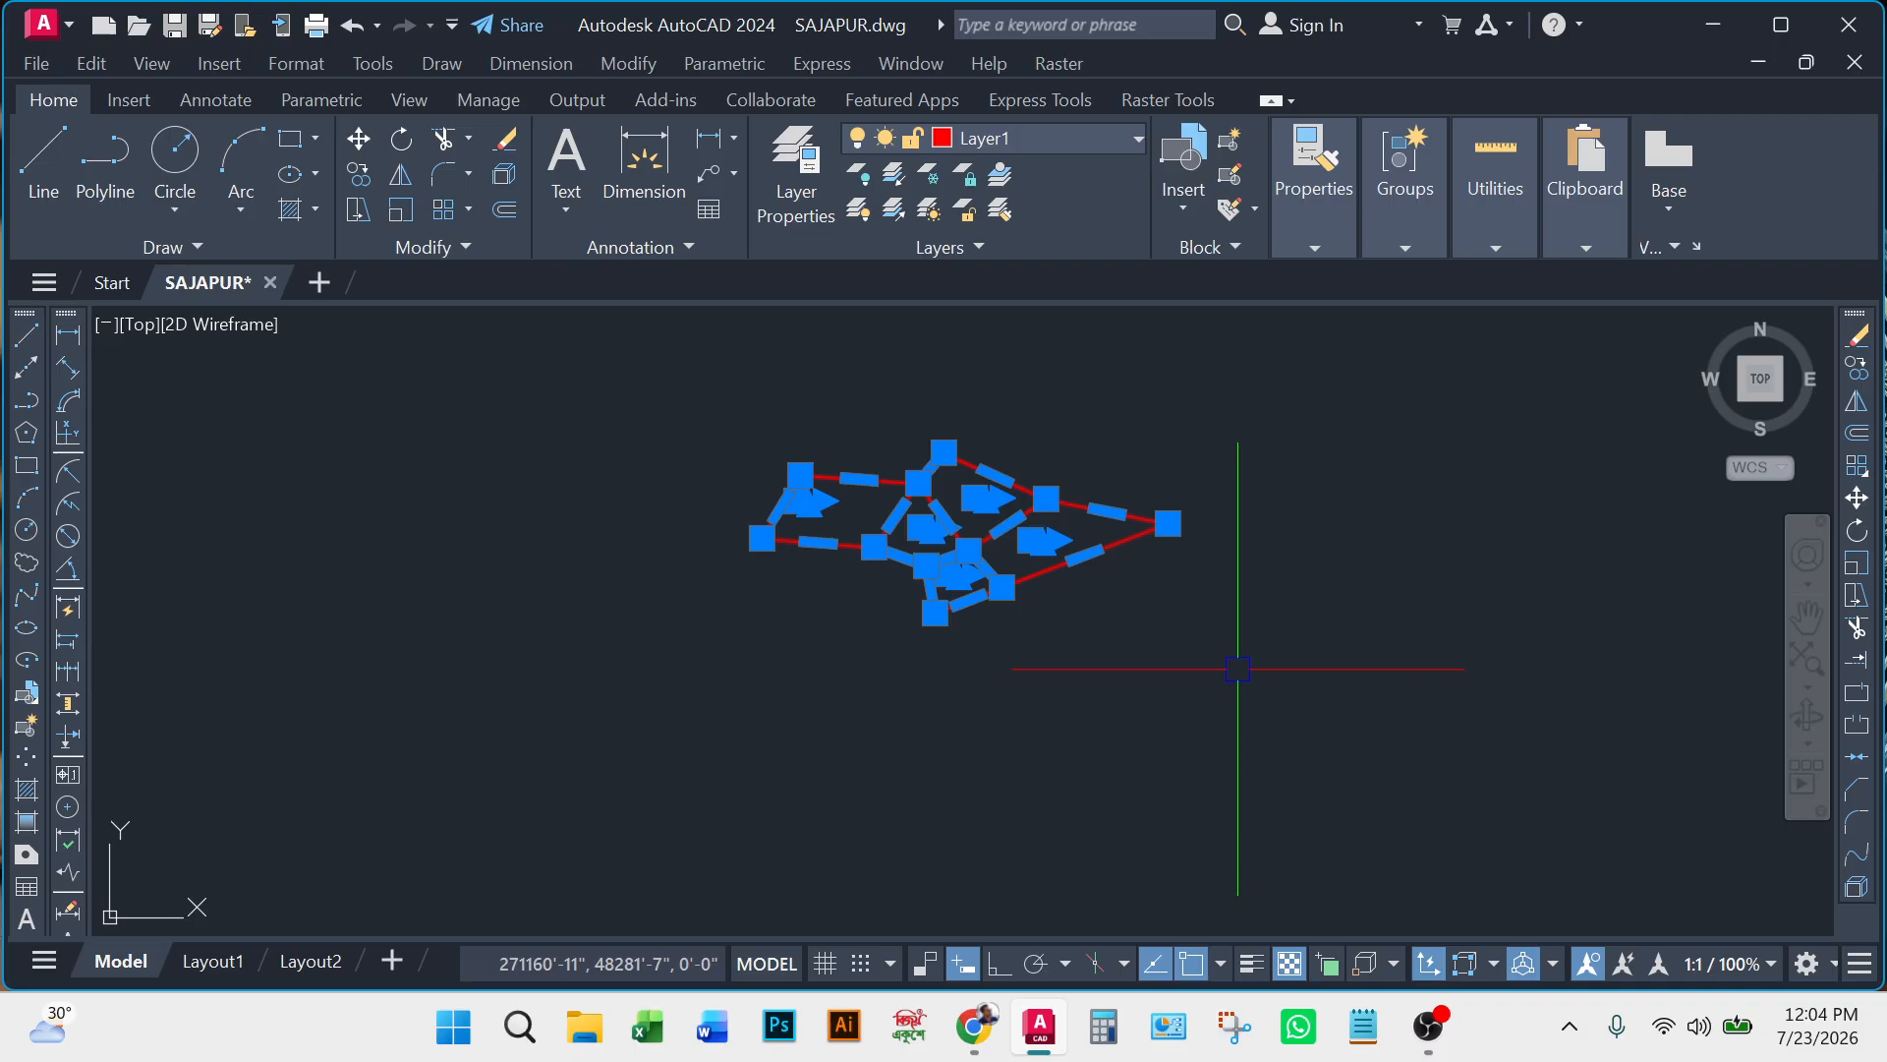
key(Escape)
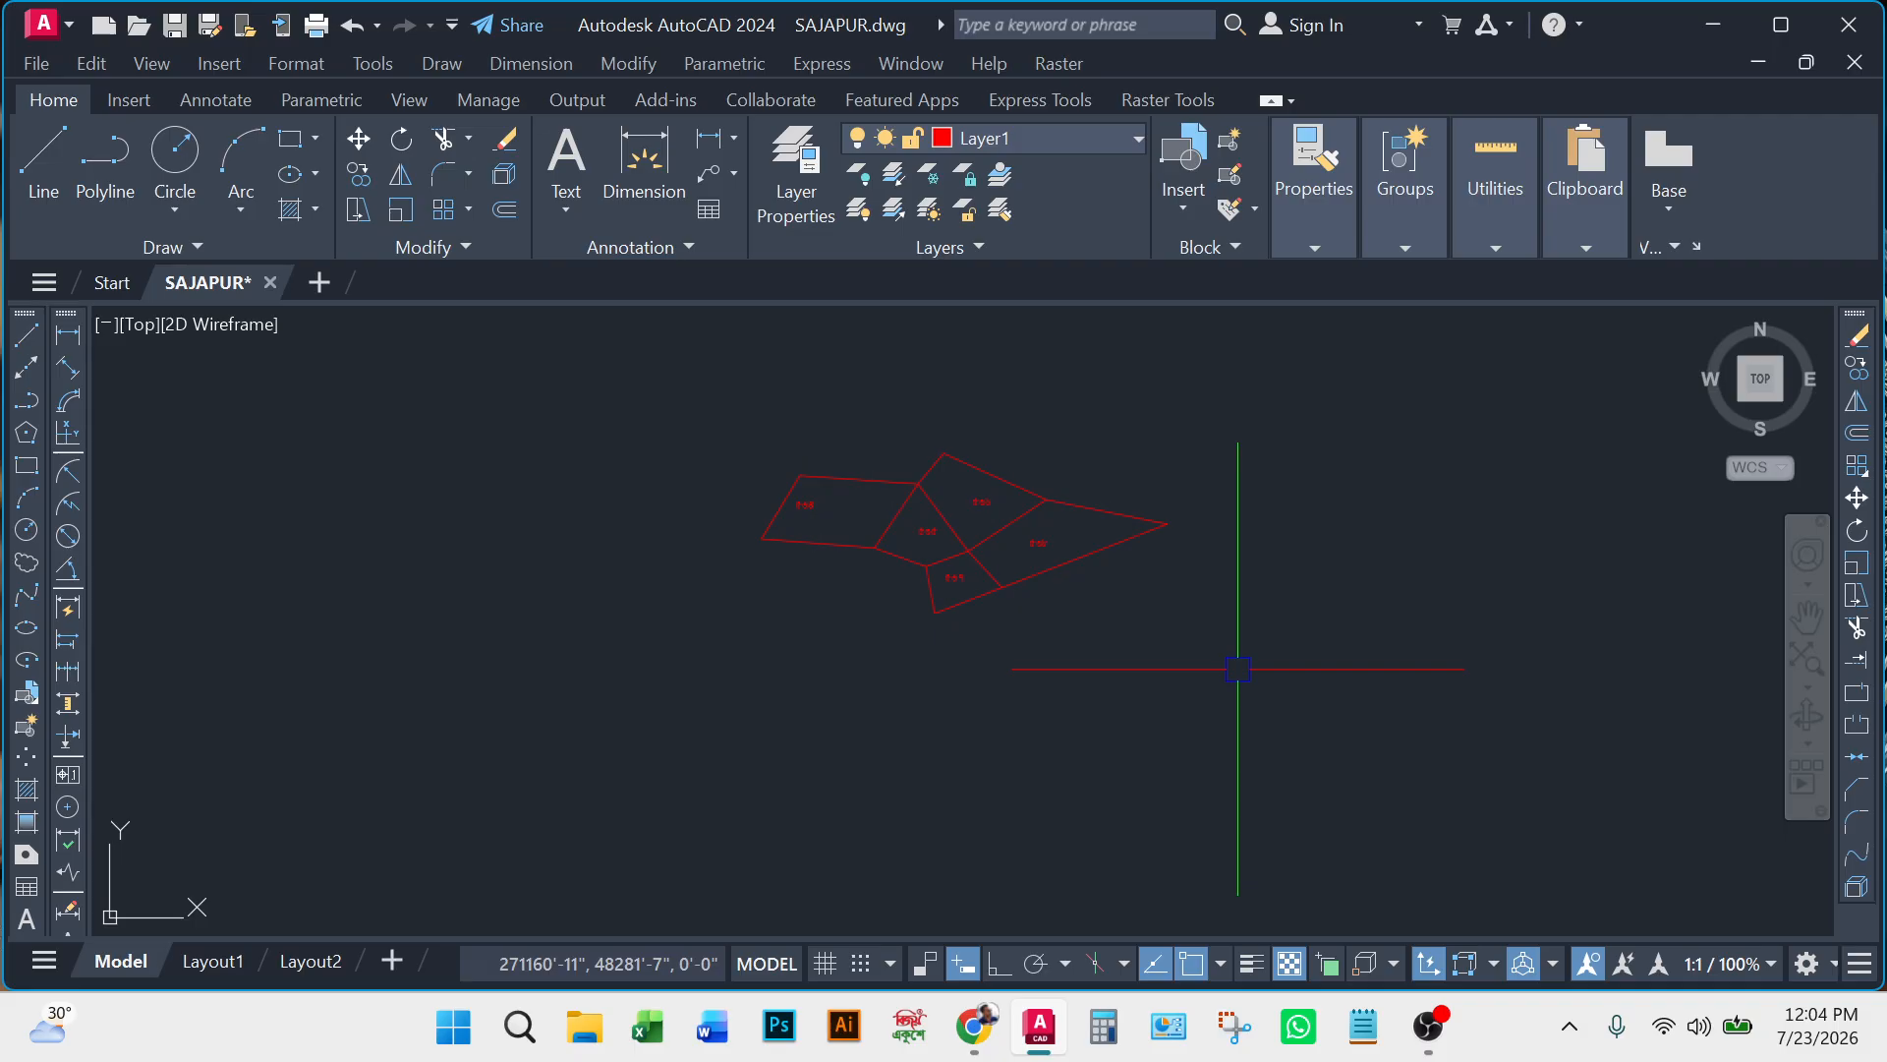
Load the LISP application Avi AutoDimension_Feet_Links.lsp from the Autocad 2024 folder.
click(640, 380)
click(1360, 714)
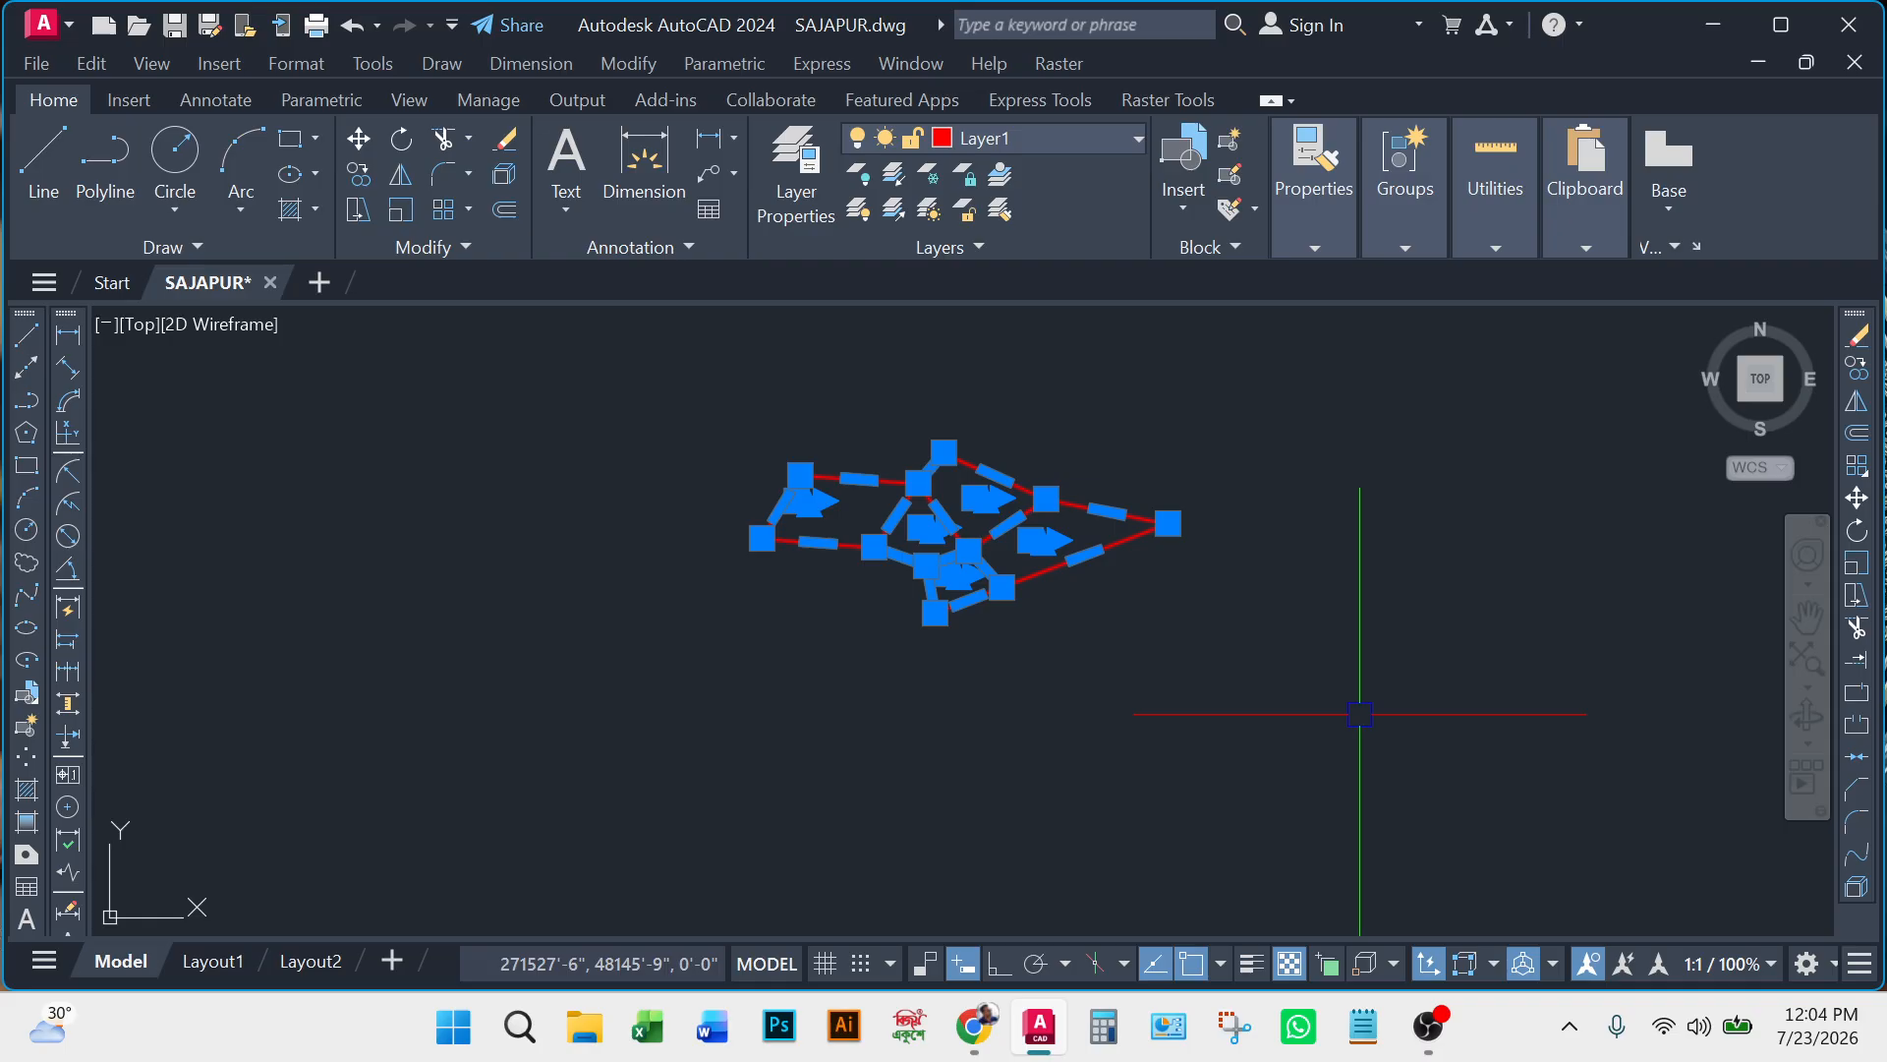
text(ap)
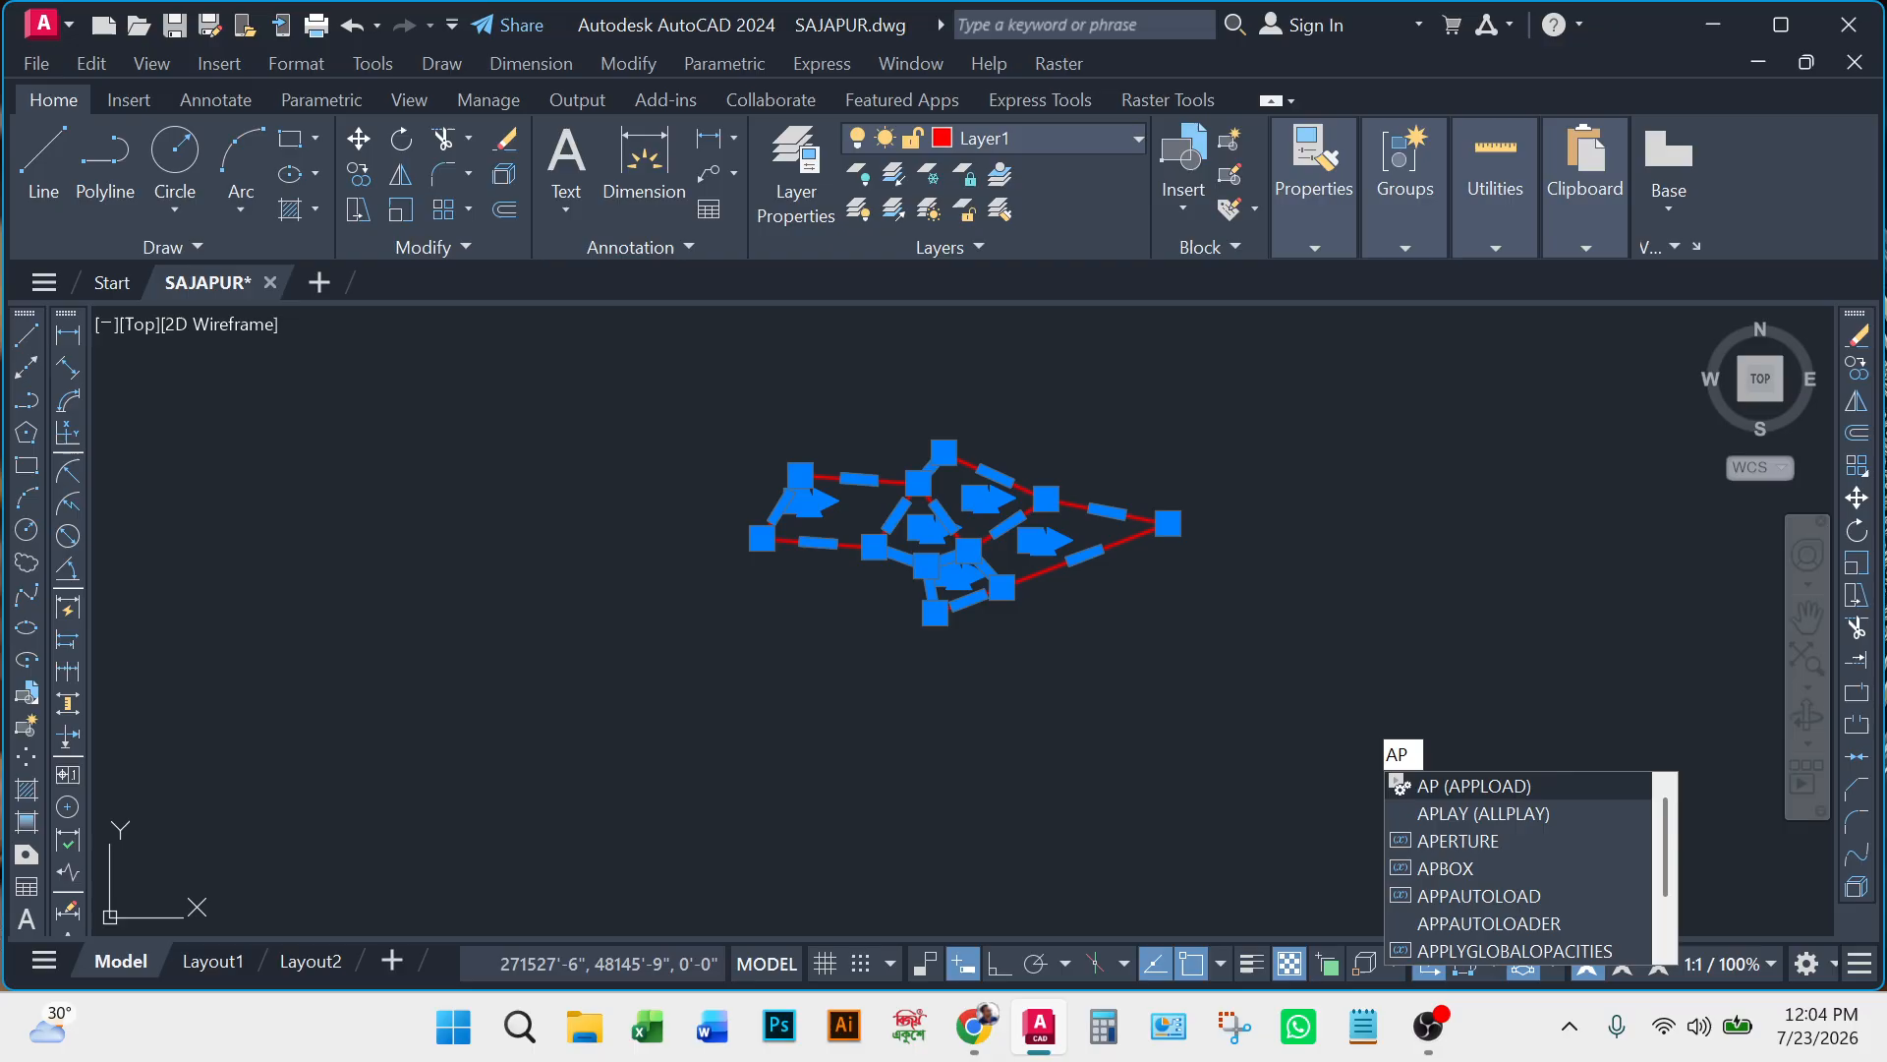
key(Return)
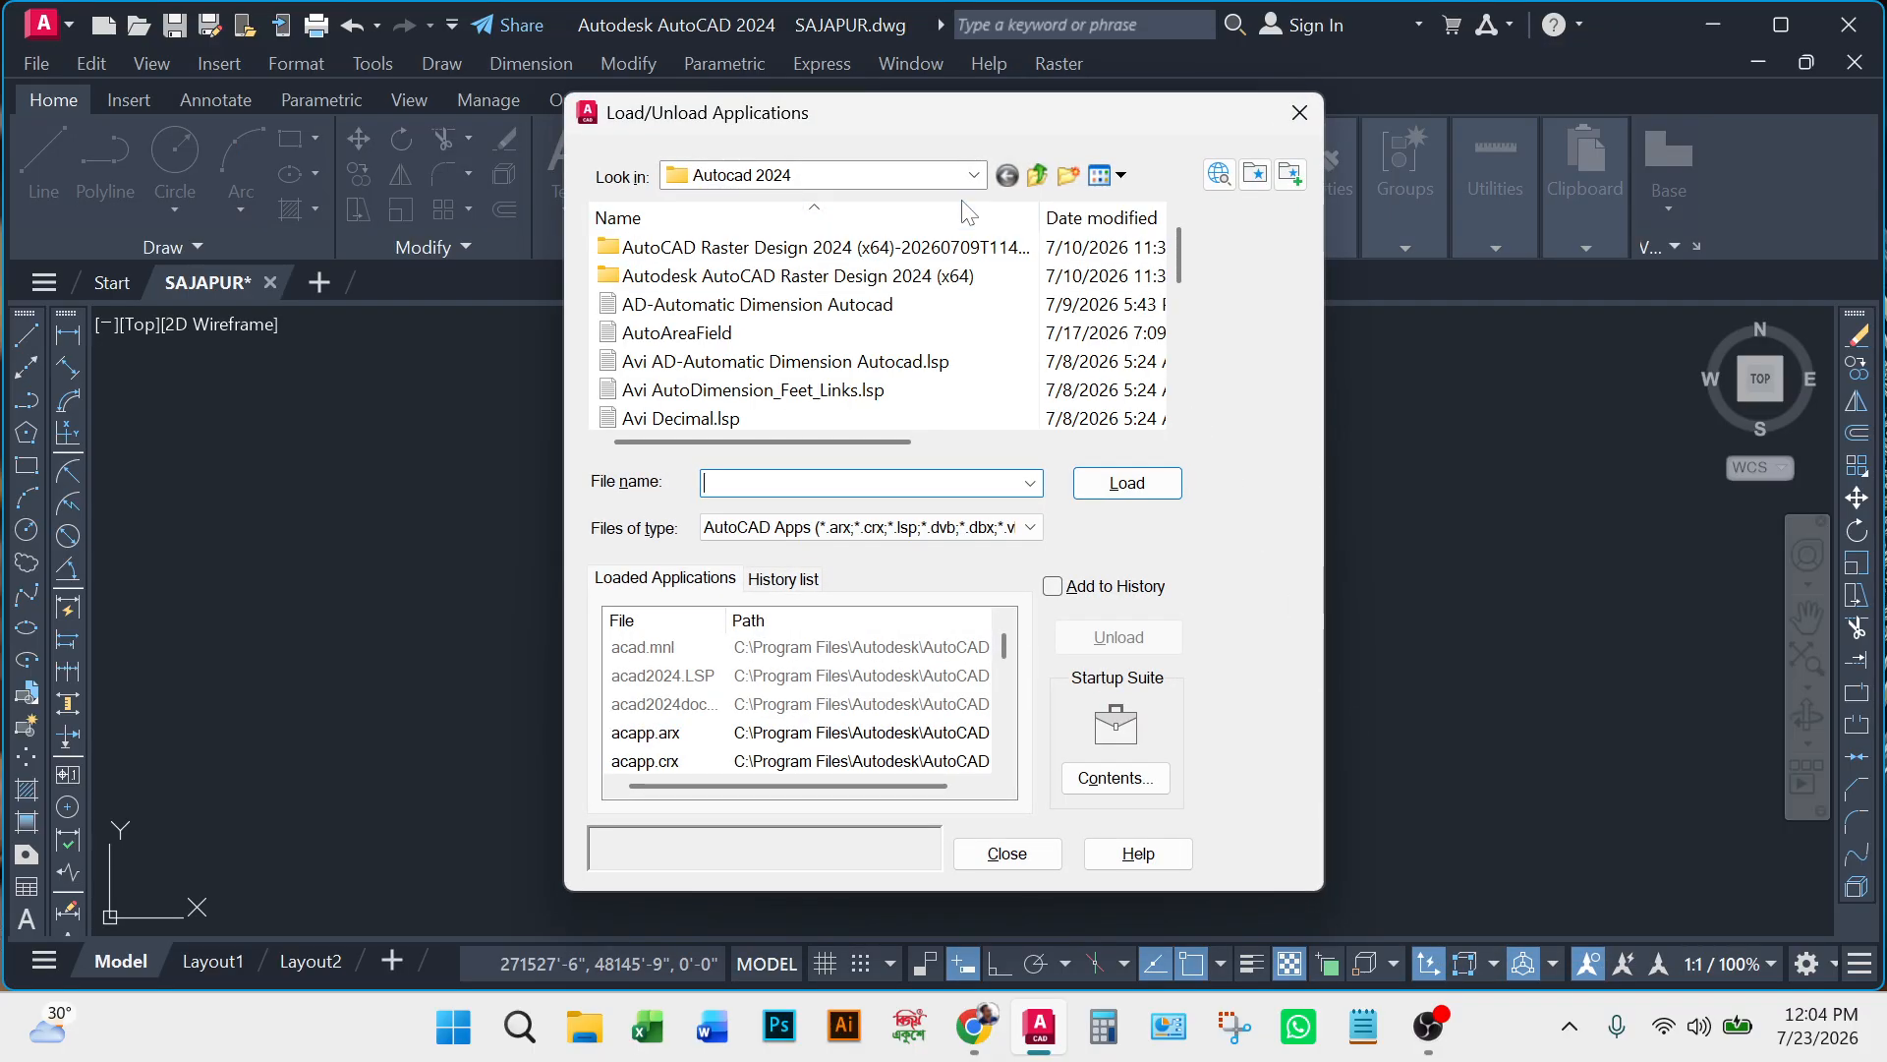
click(766, 391)
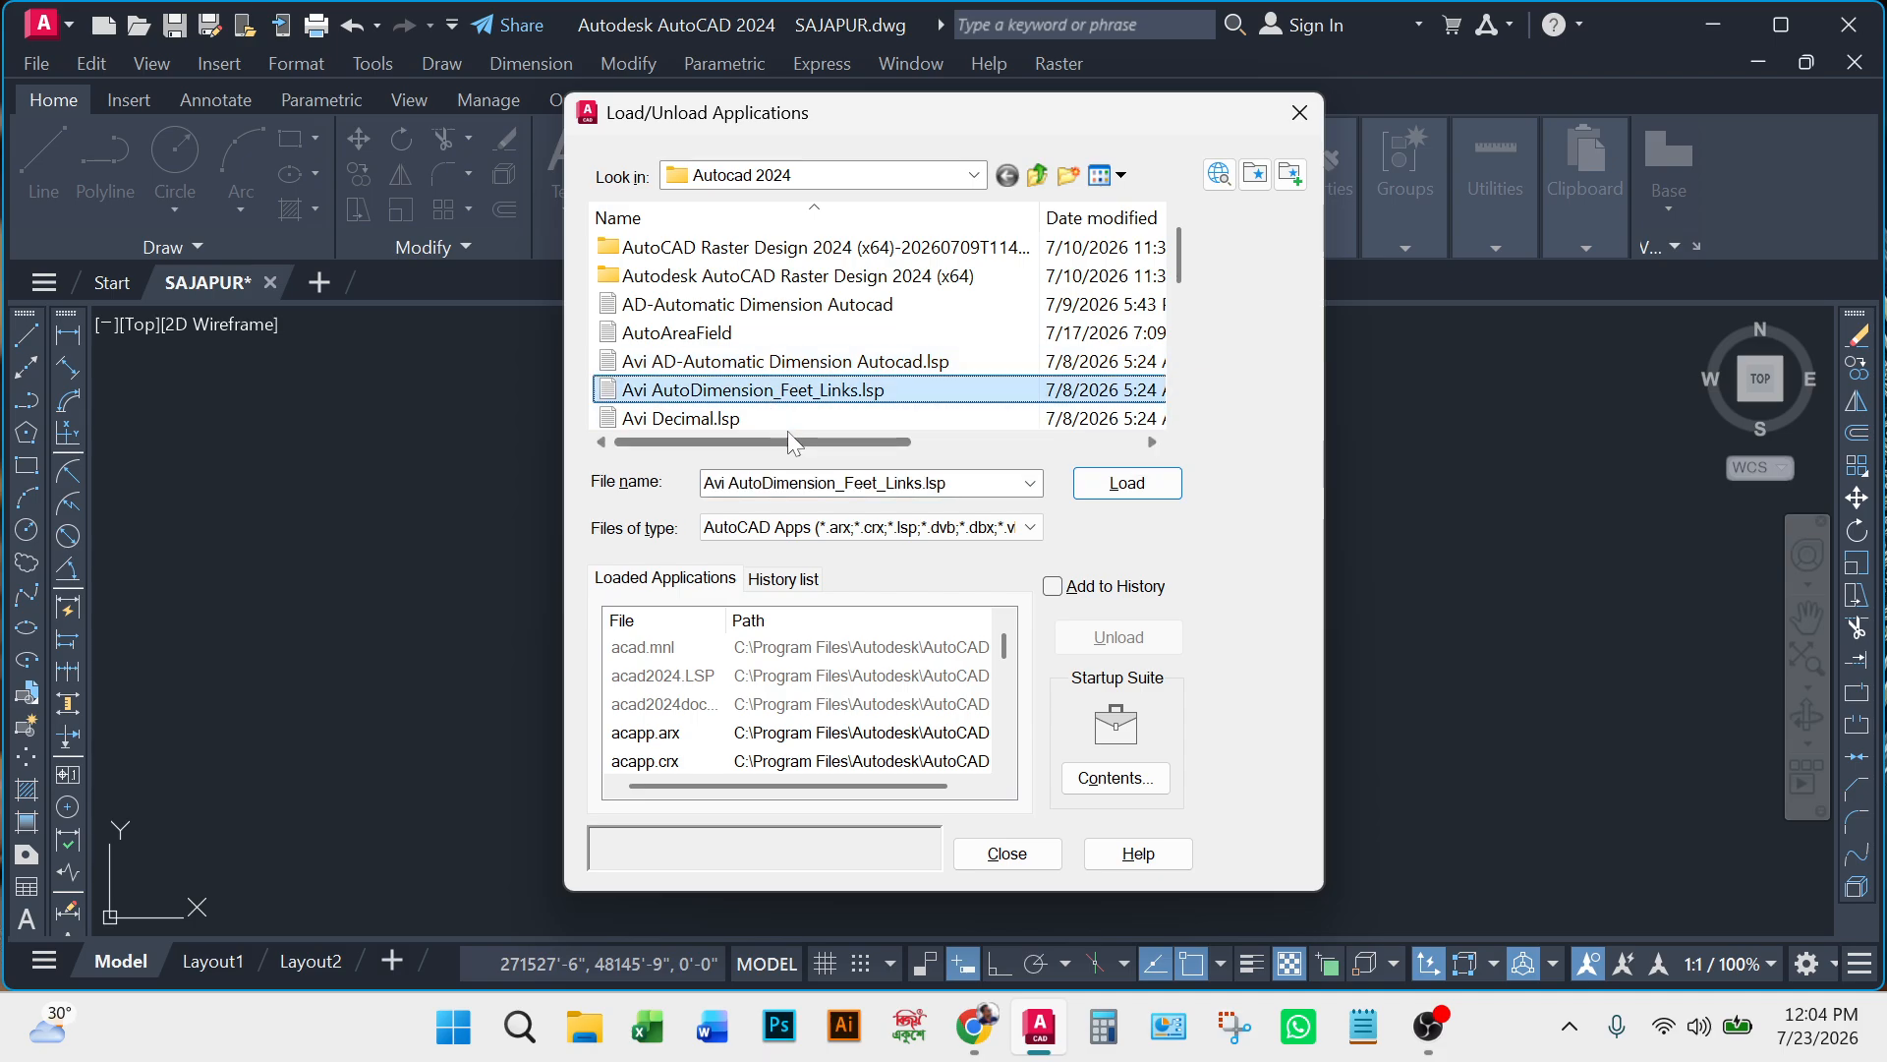
click(1106, 497)
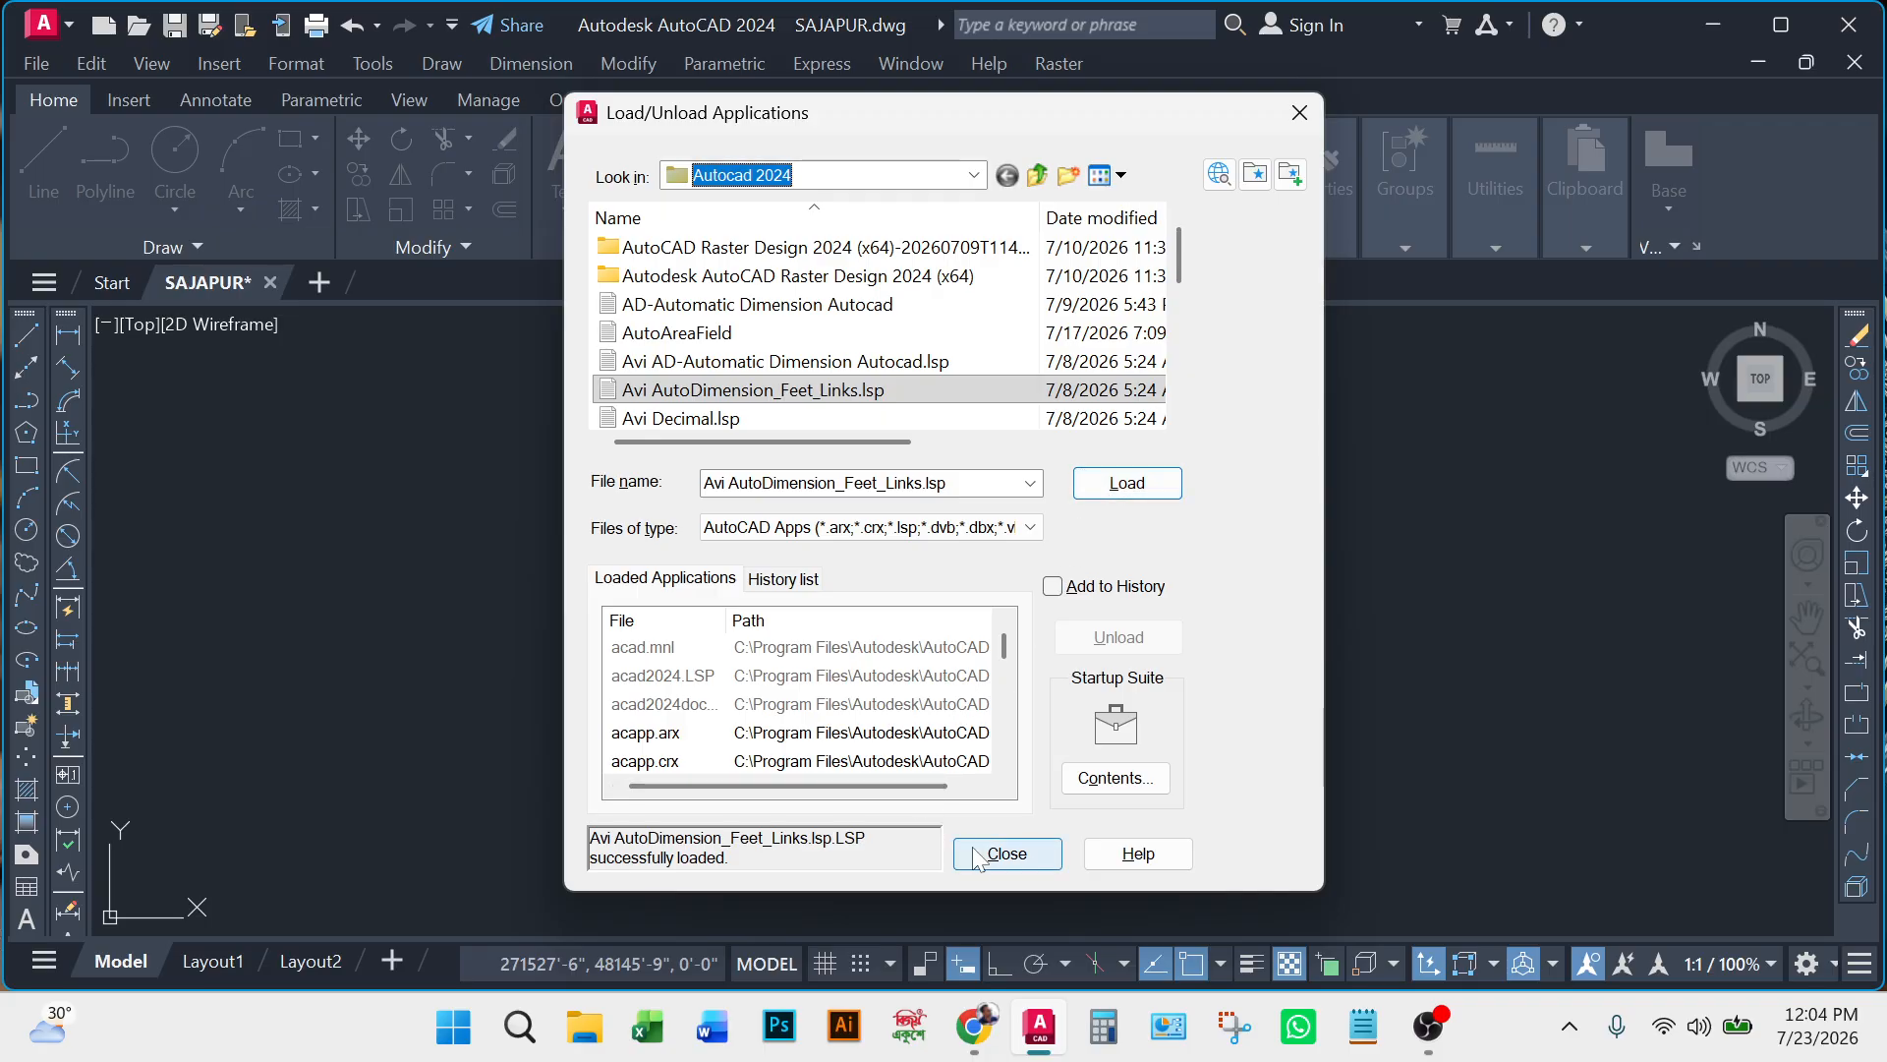
click(1002, 853)
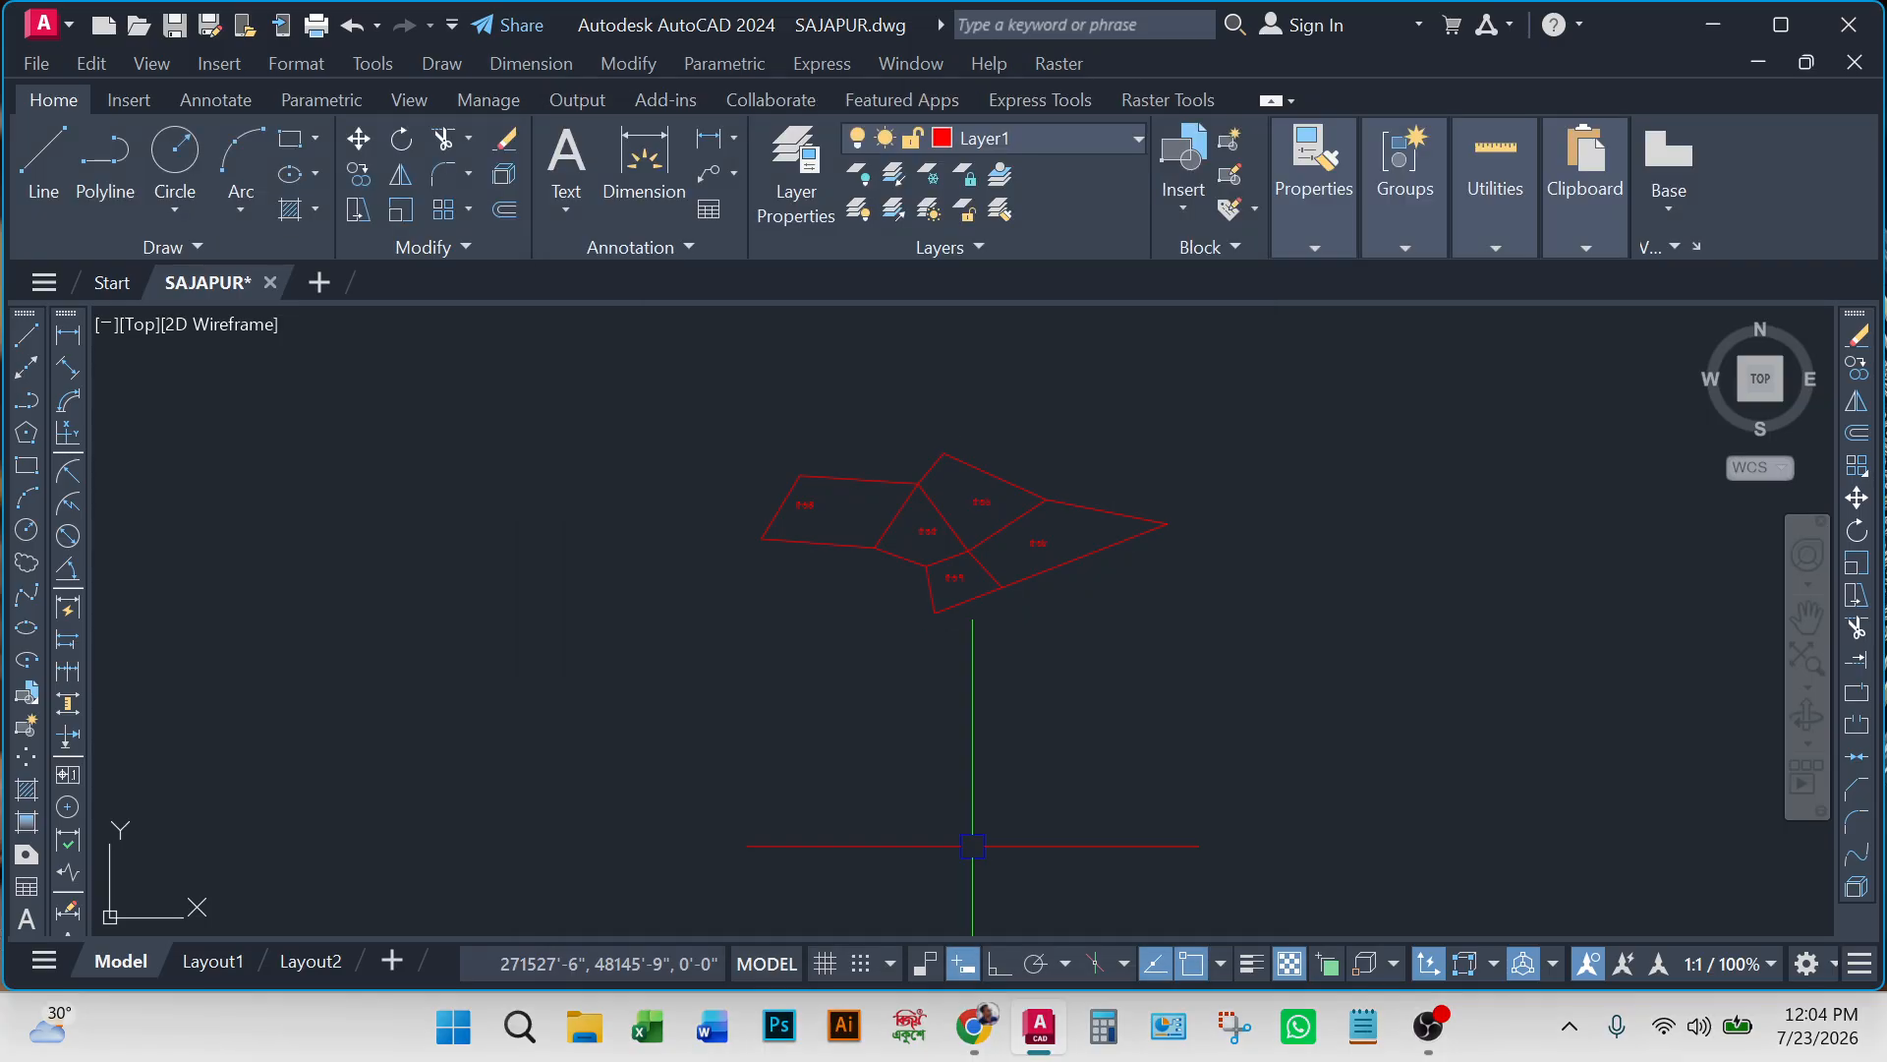
Dimension all plot edges with the ADFL command, placing linear dimensions above the line and arc dimensions outside the arc.
click(708, 380)
click(1304, 700)
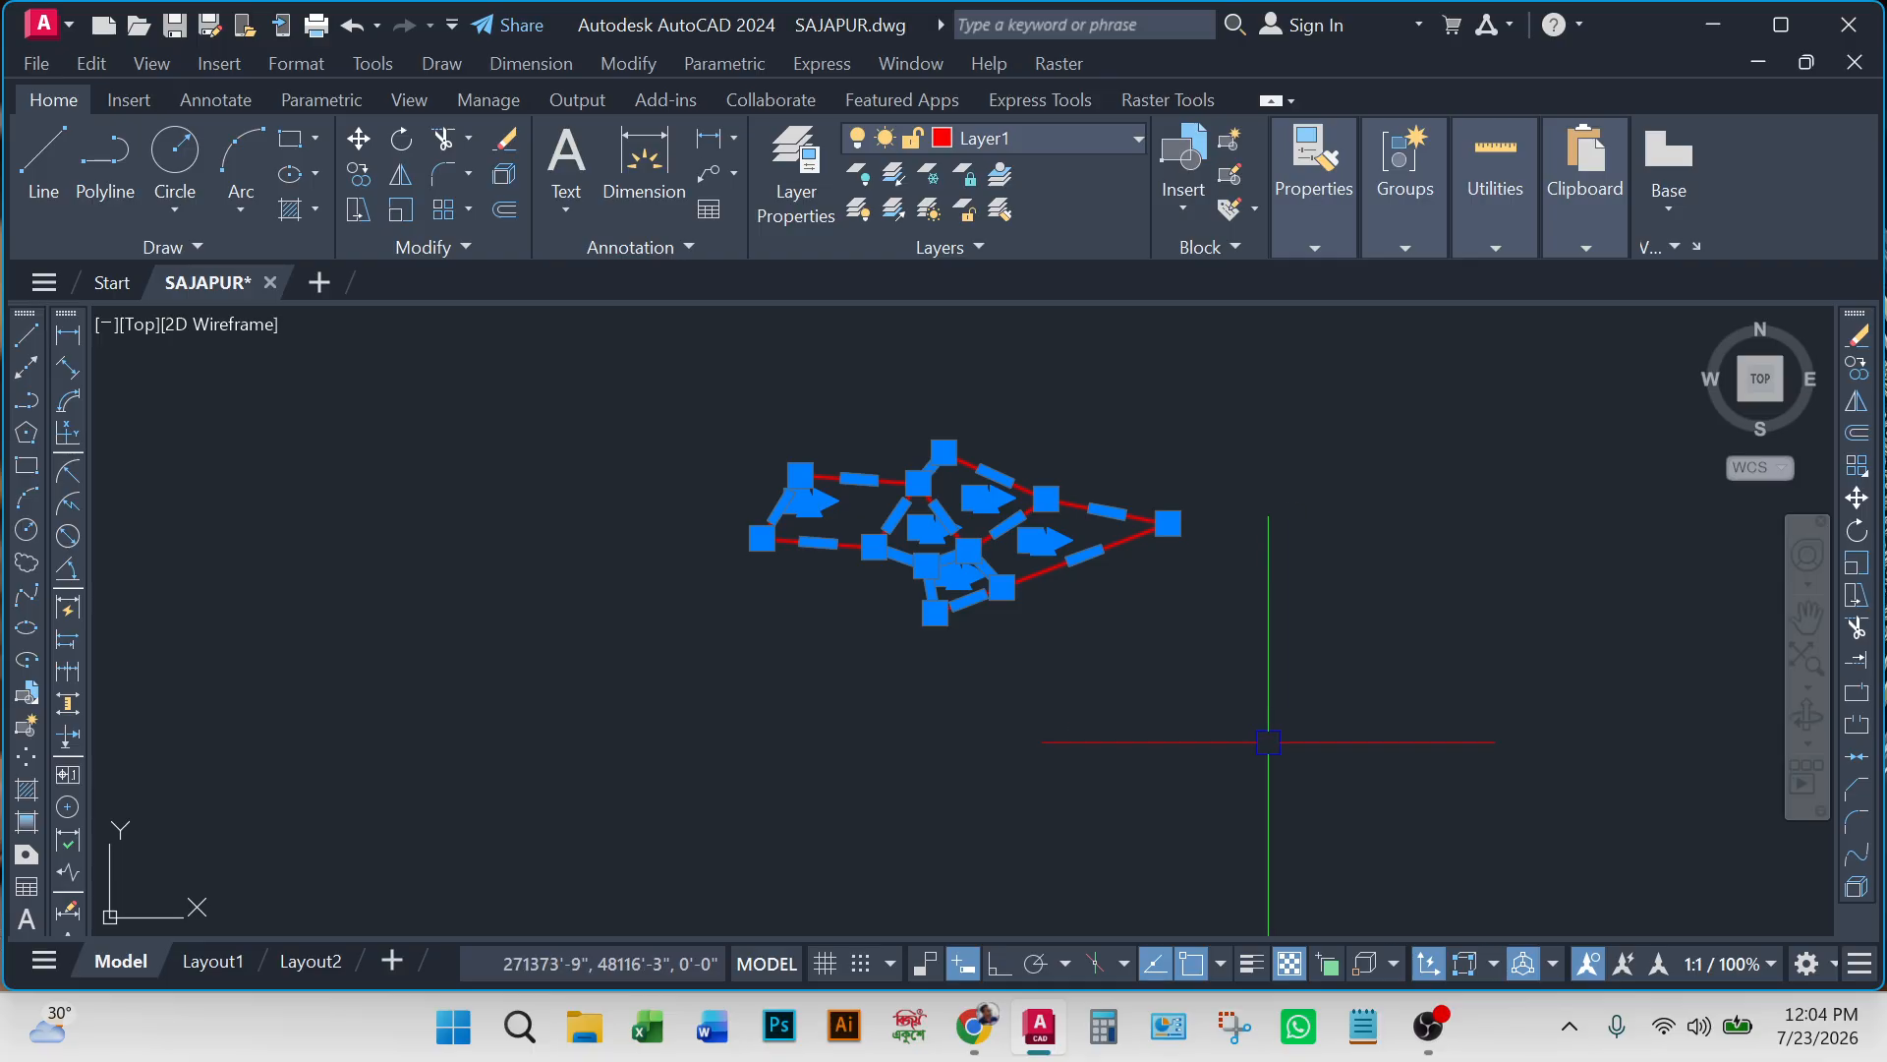
text(ADf)
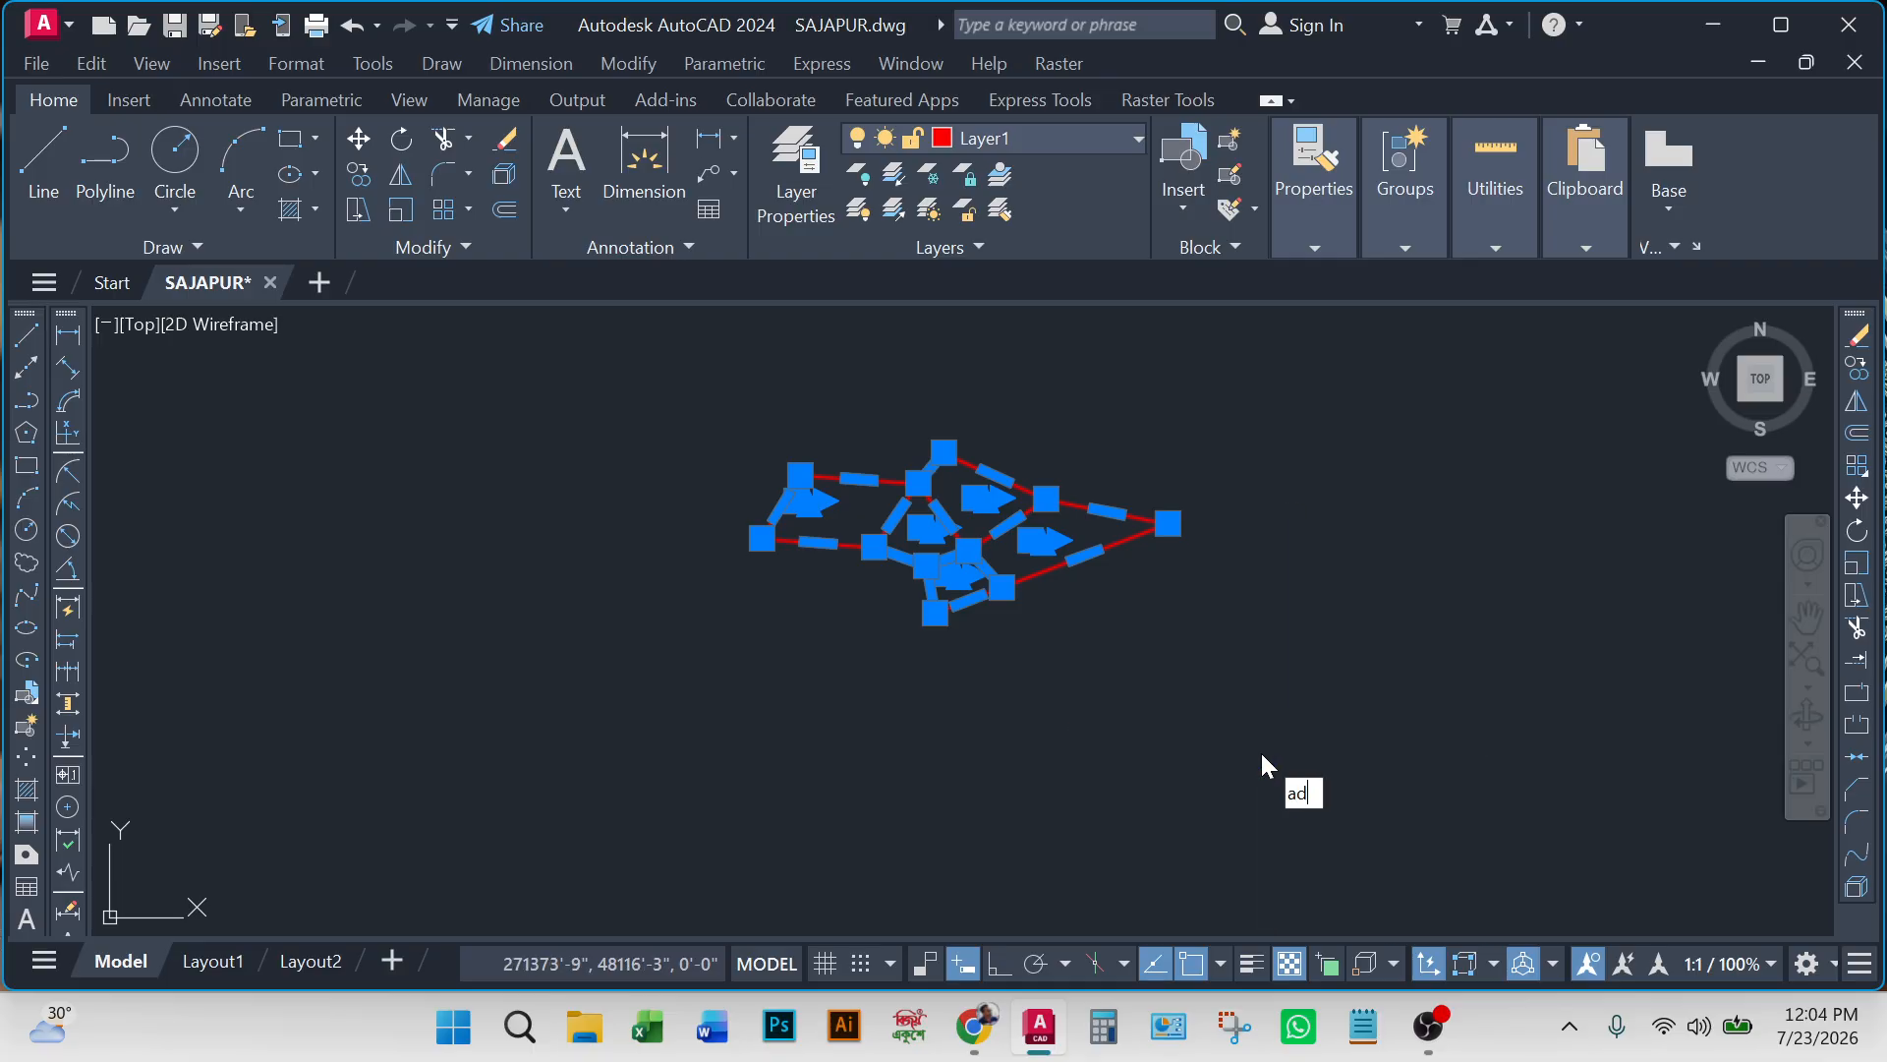
text(L)
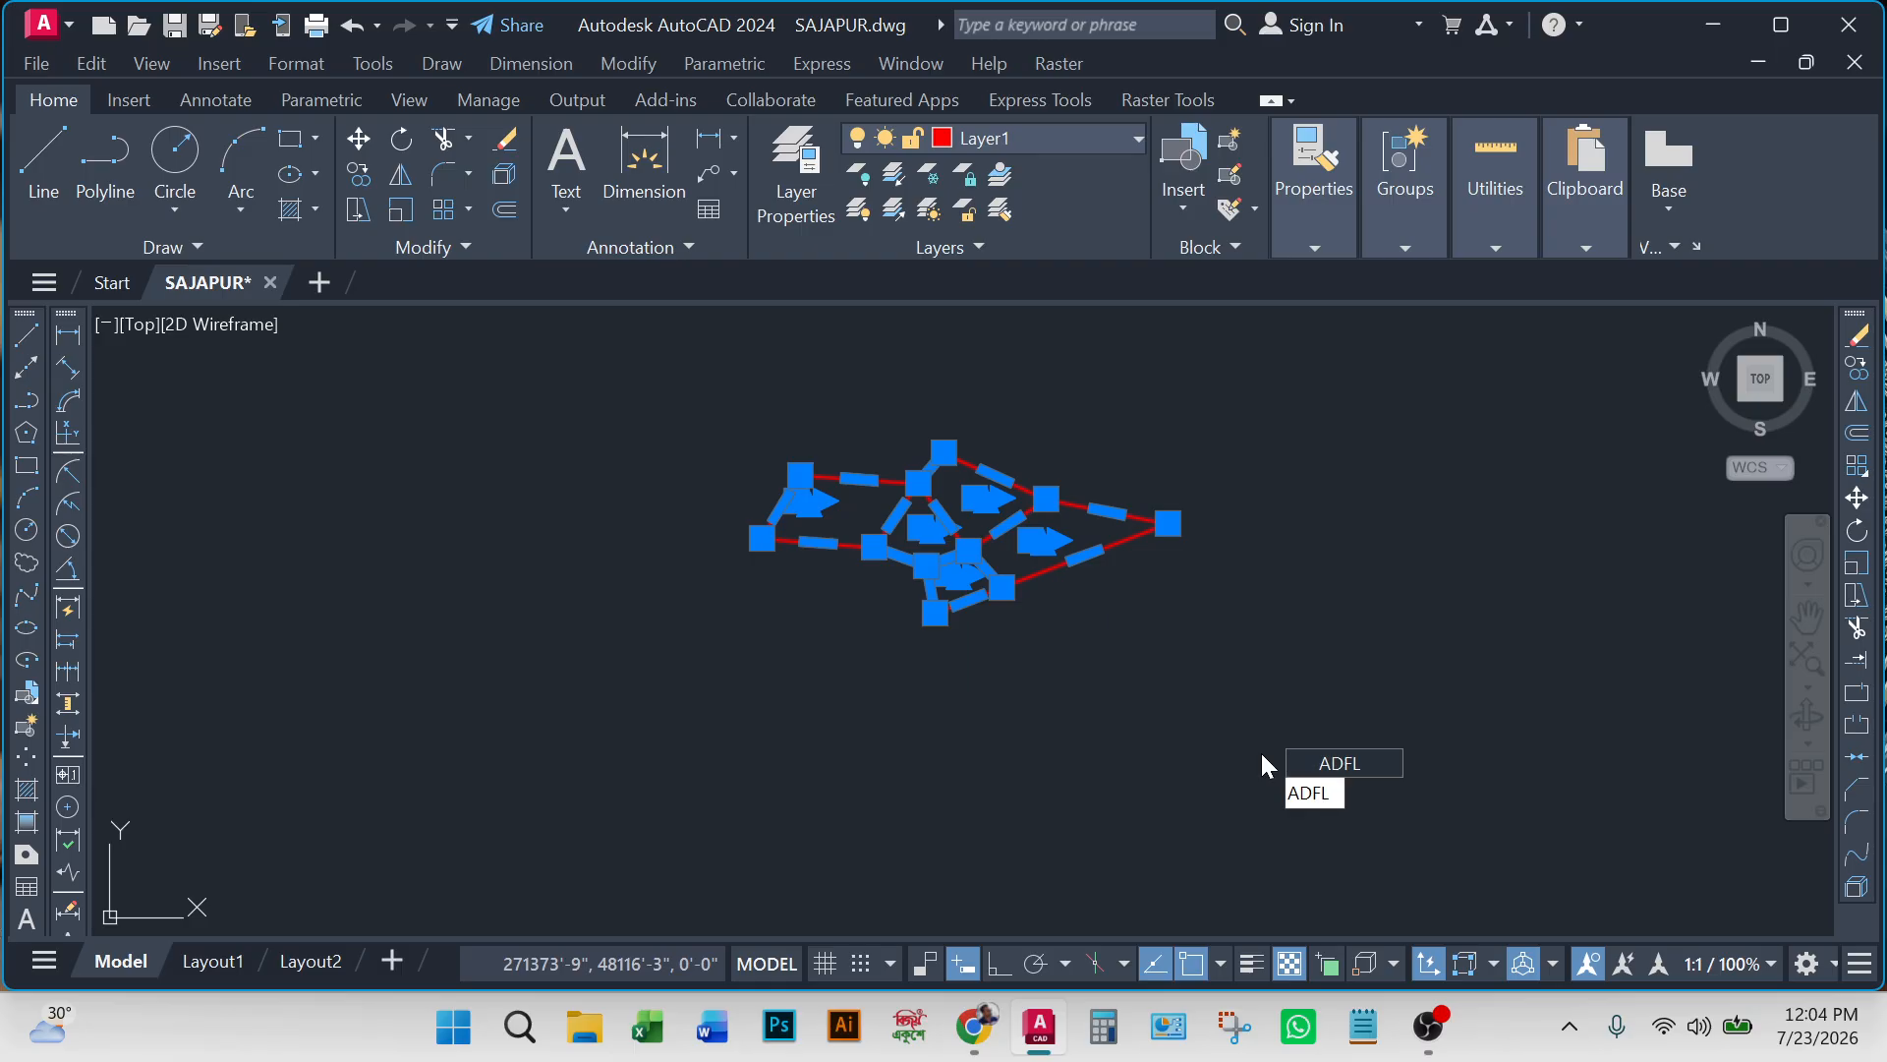
key(Return)
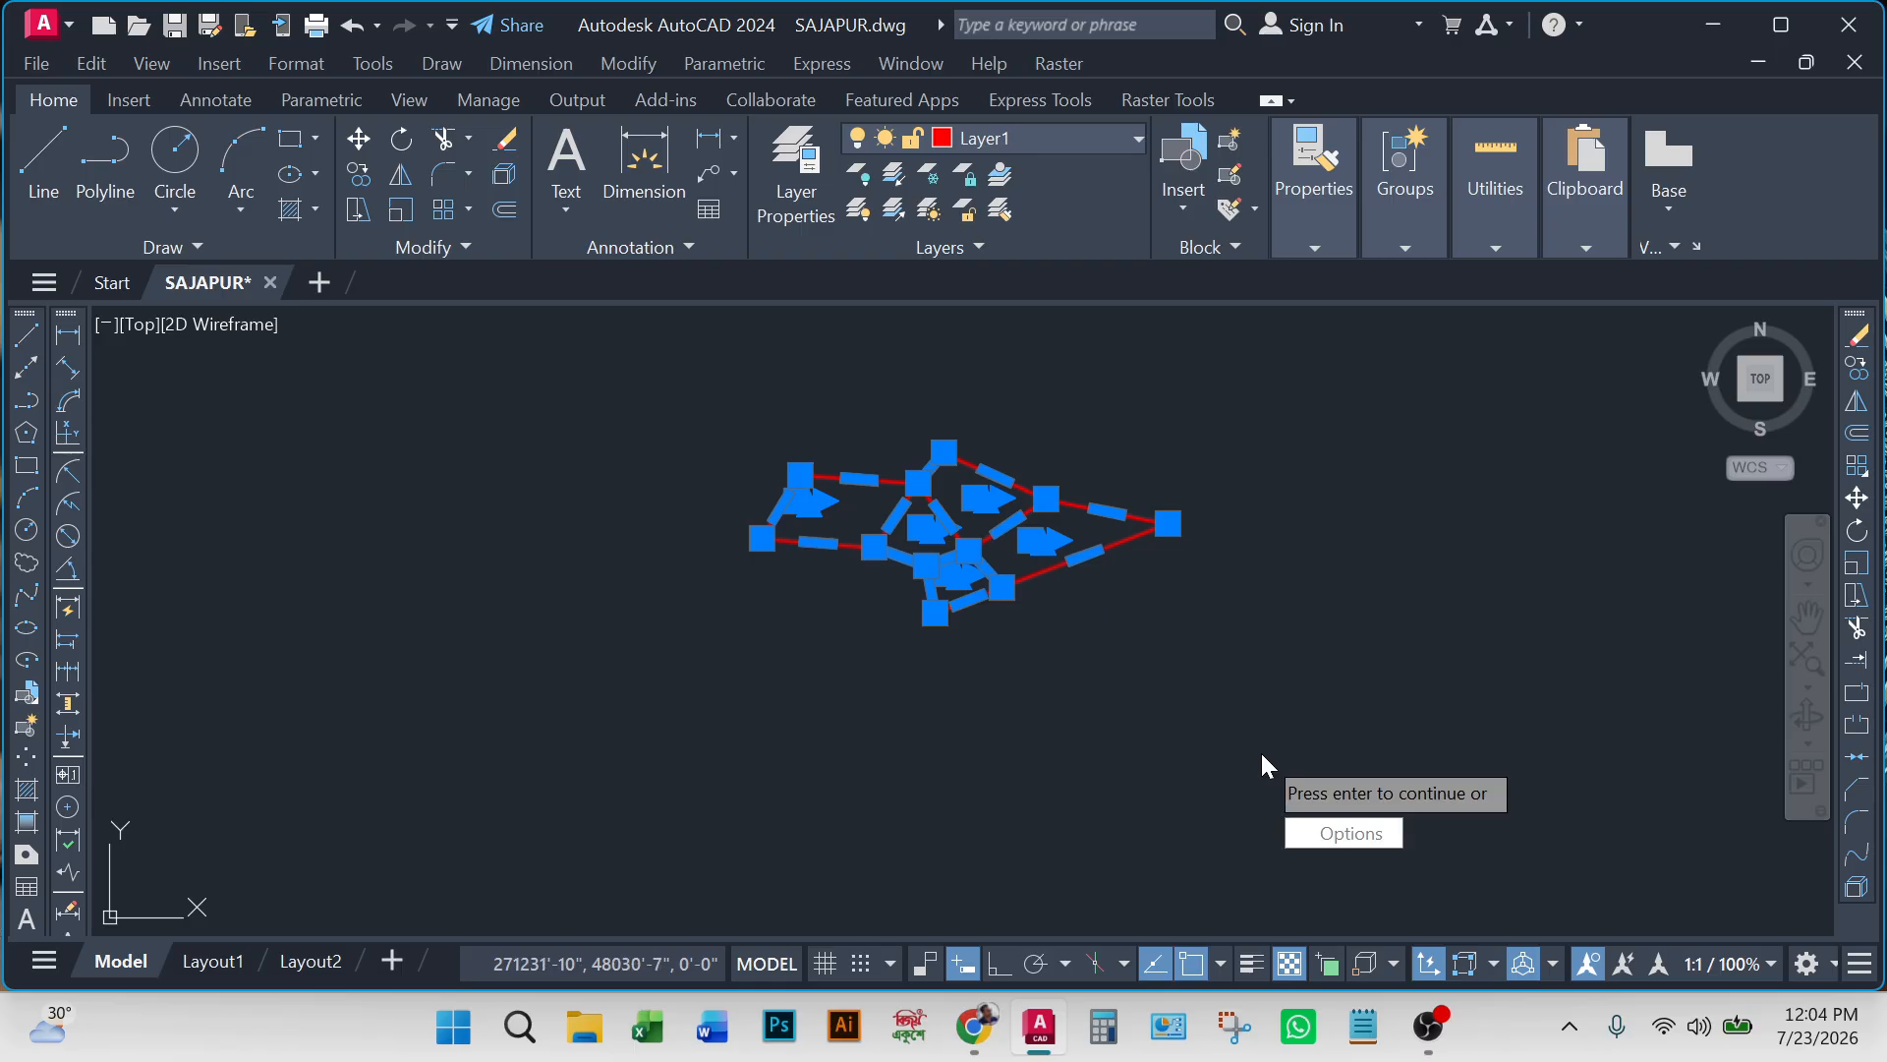
click(1336, 831)
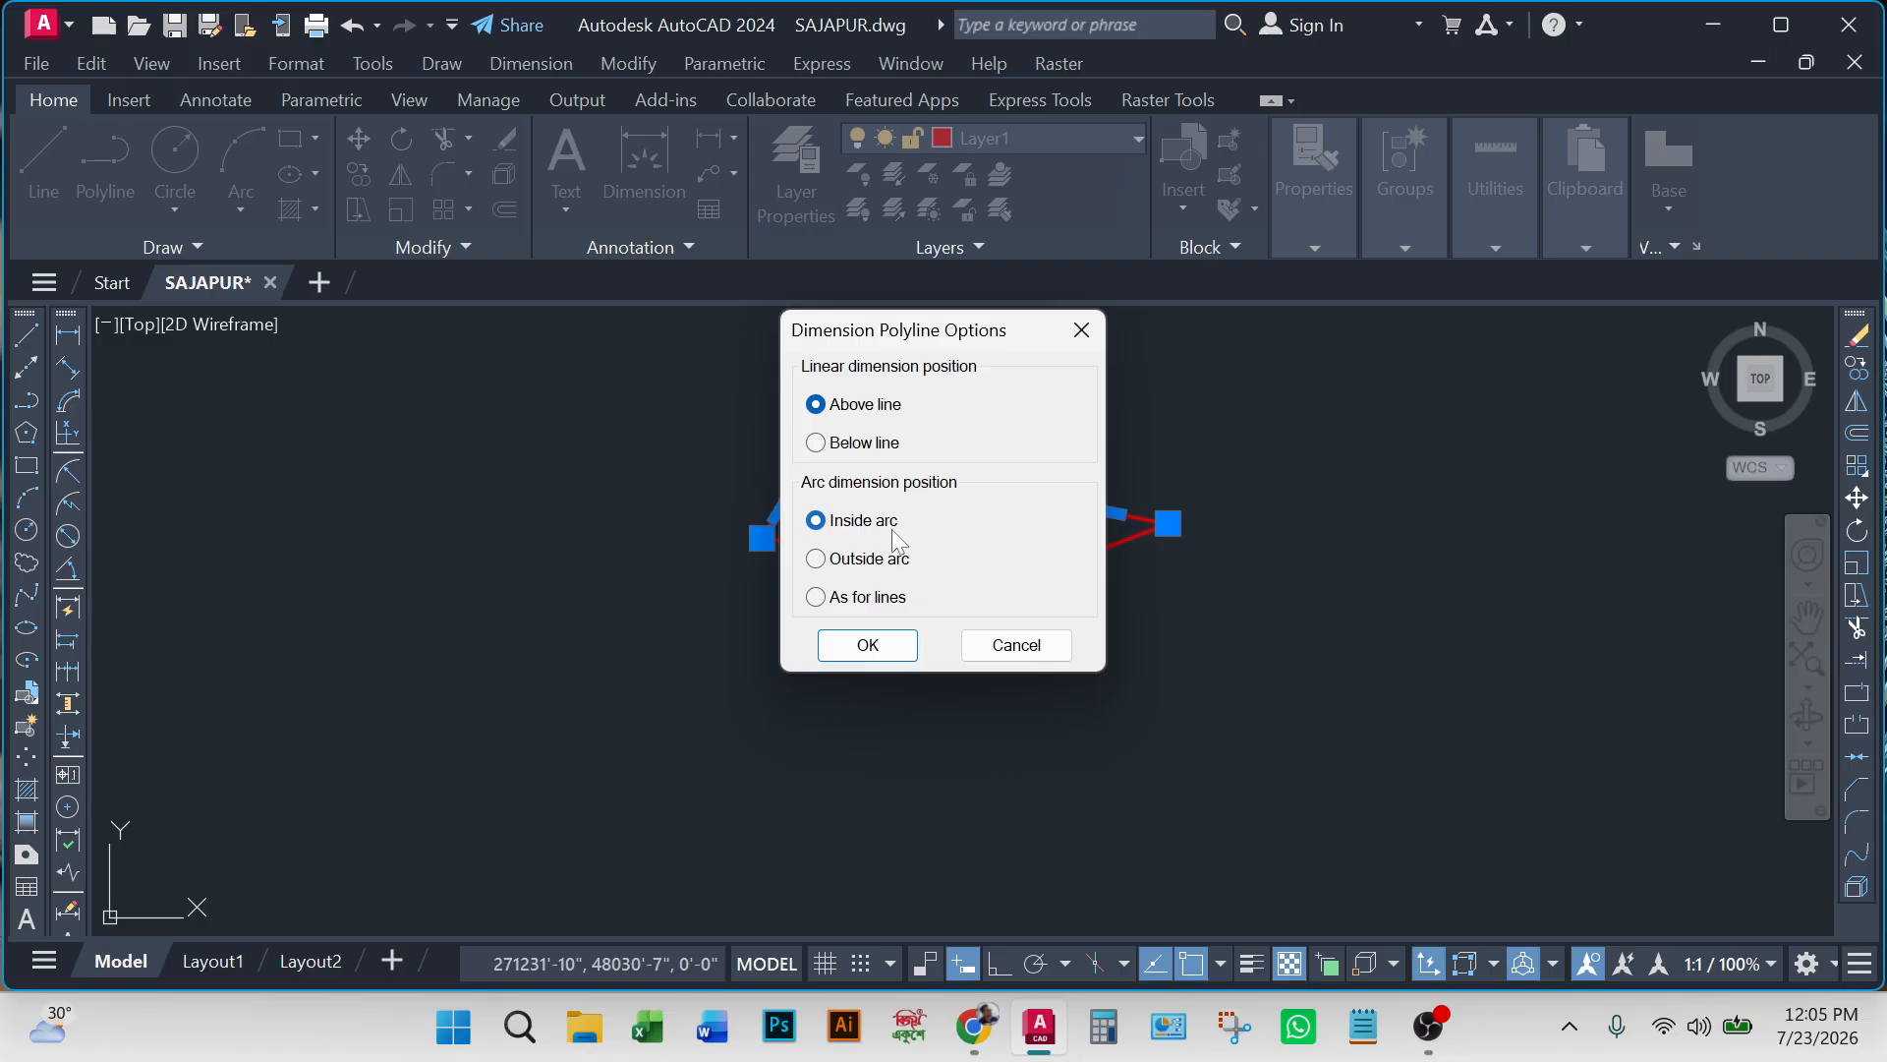
click(816, 560)
click(865, 646)
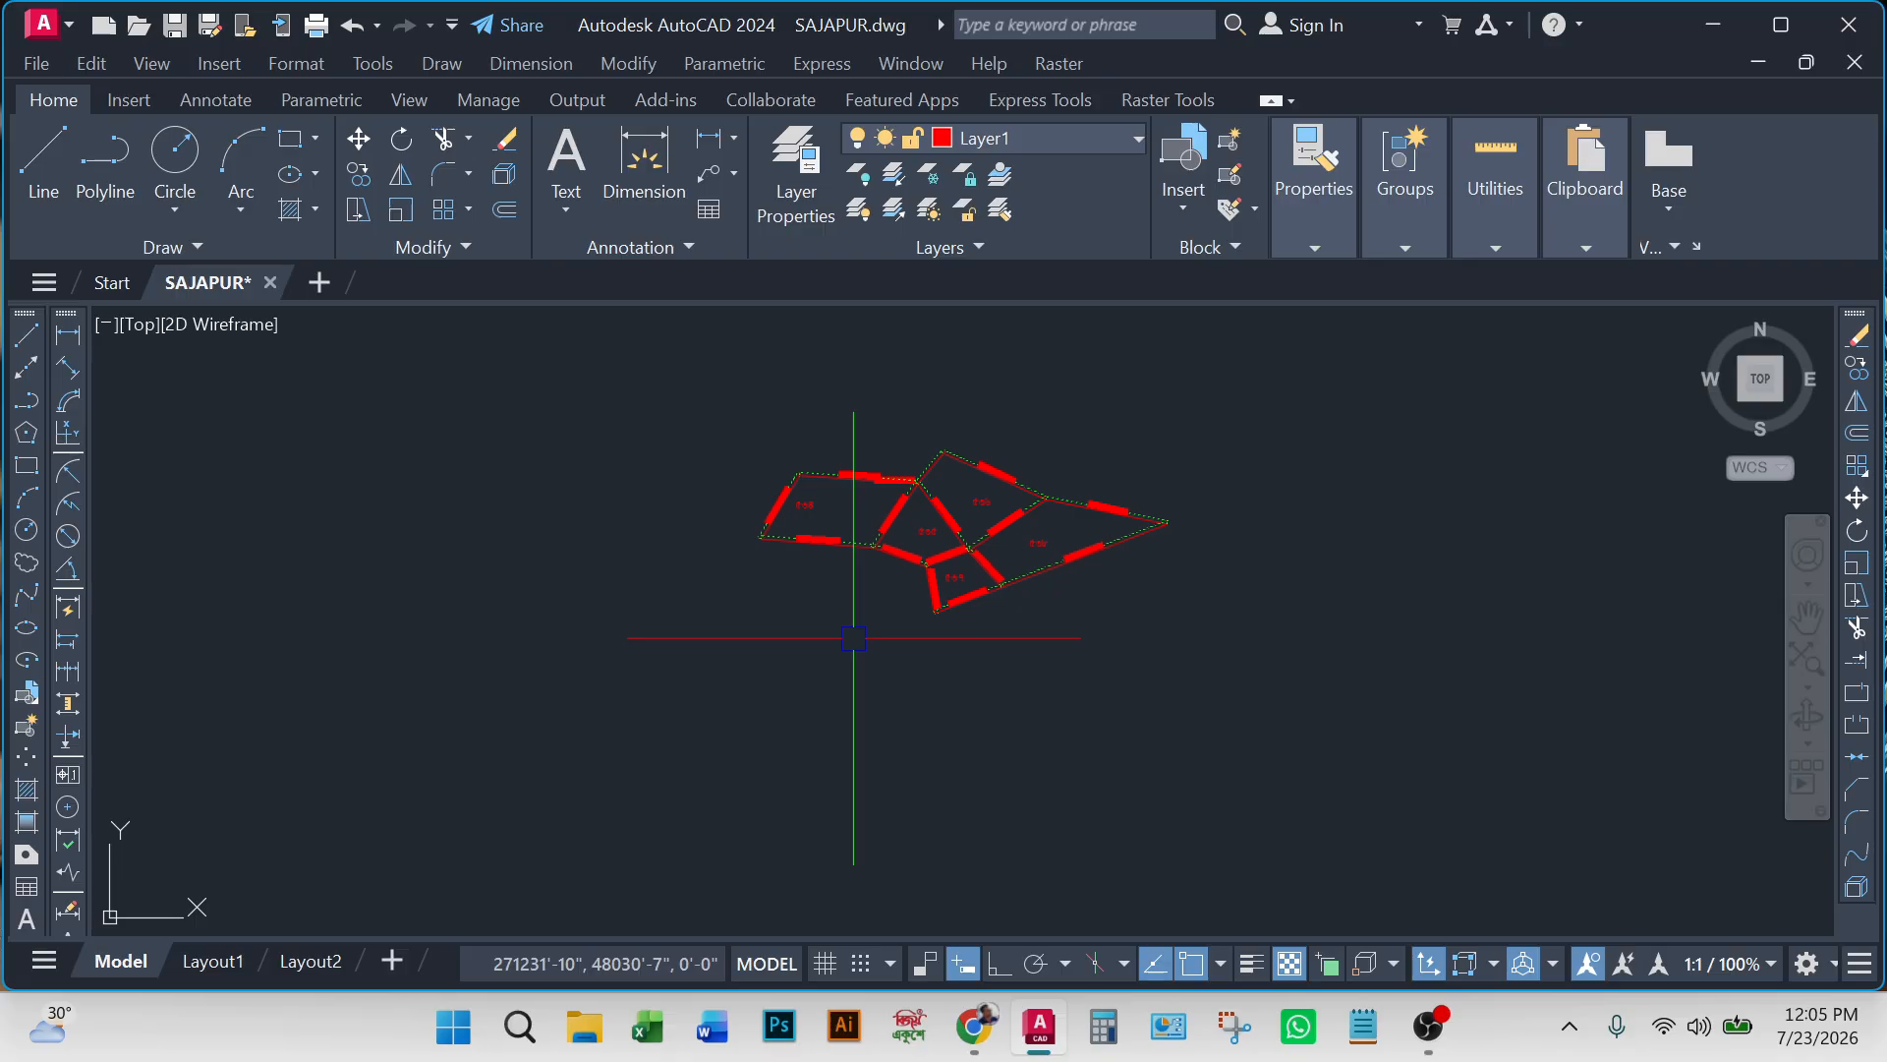
Examine the new feet and links dimensions along the edges of all the plots.
scroll(824, 504, up, 5)
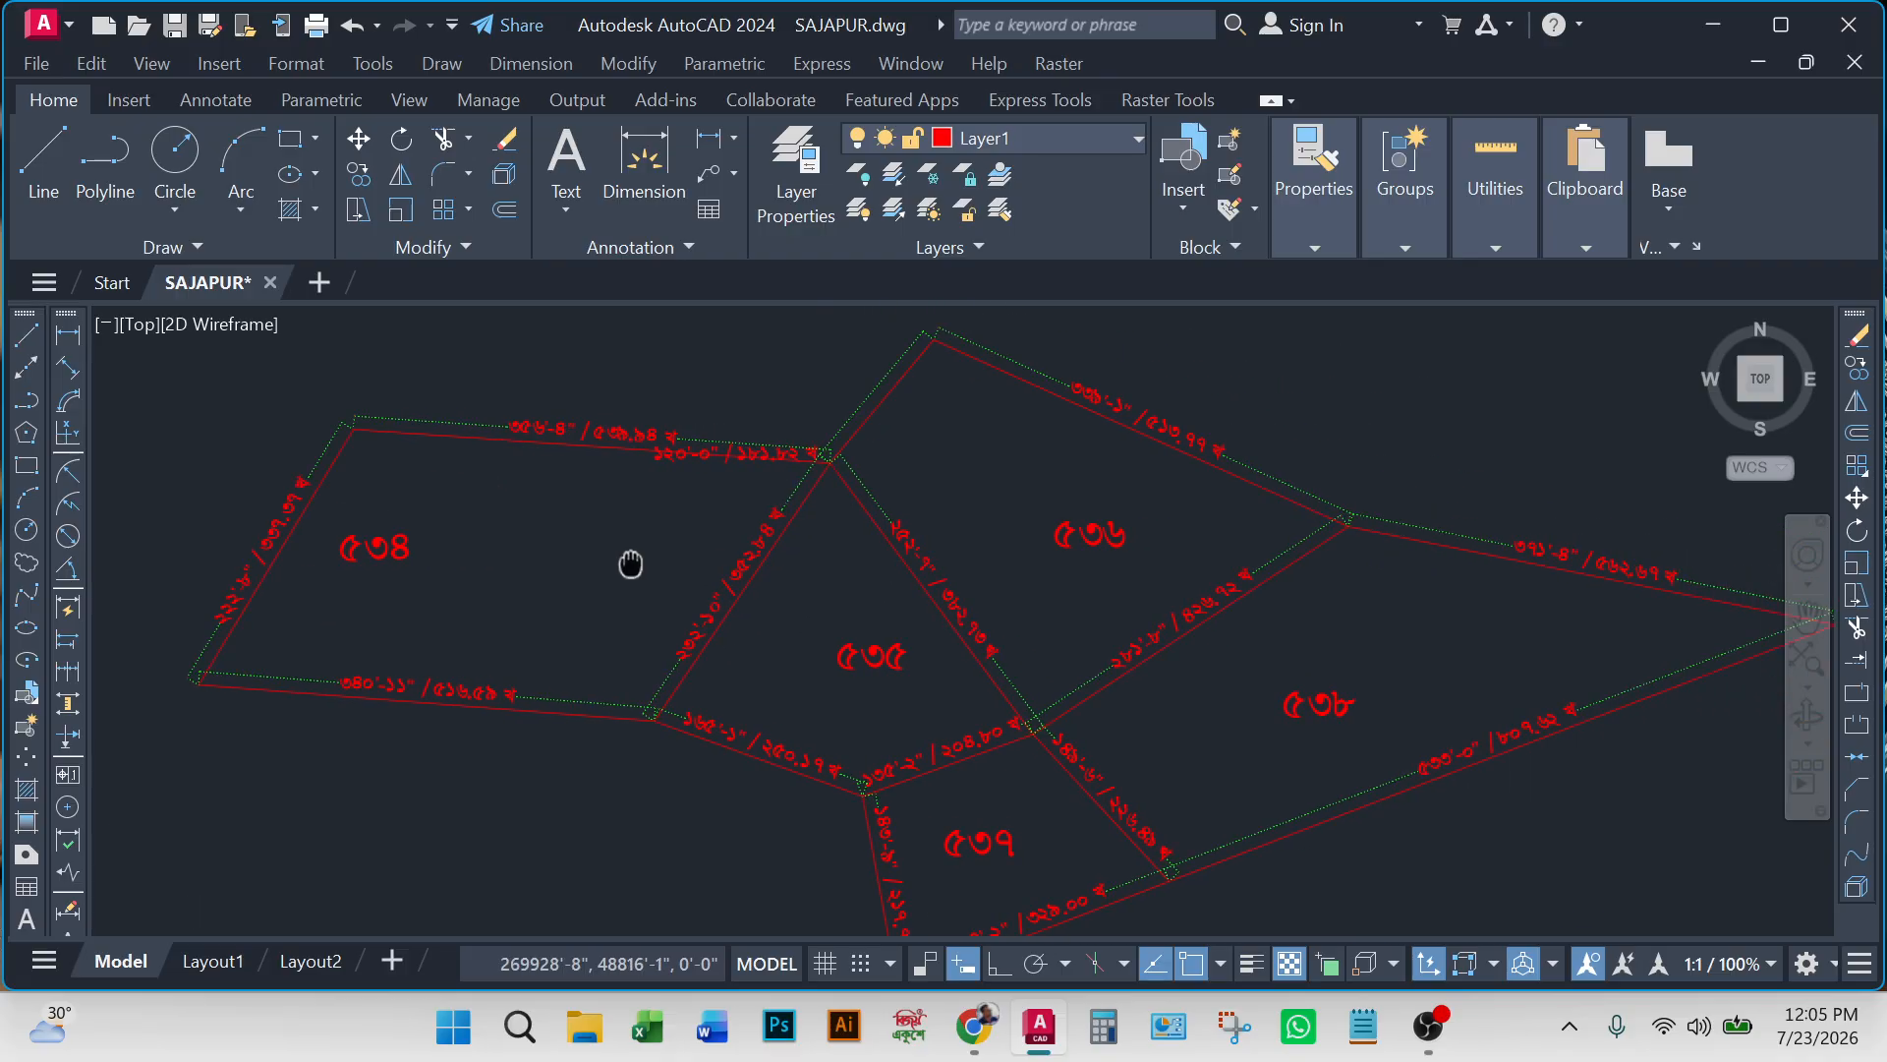
scroll(527, 472, down, 3)
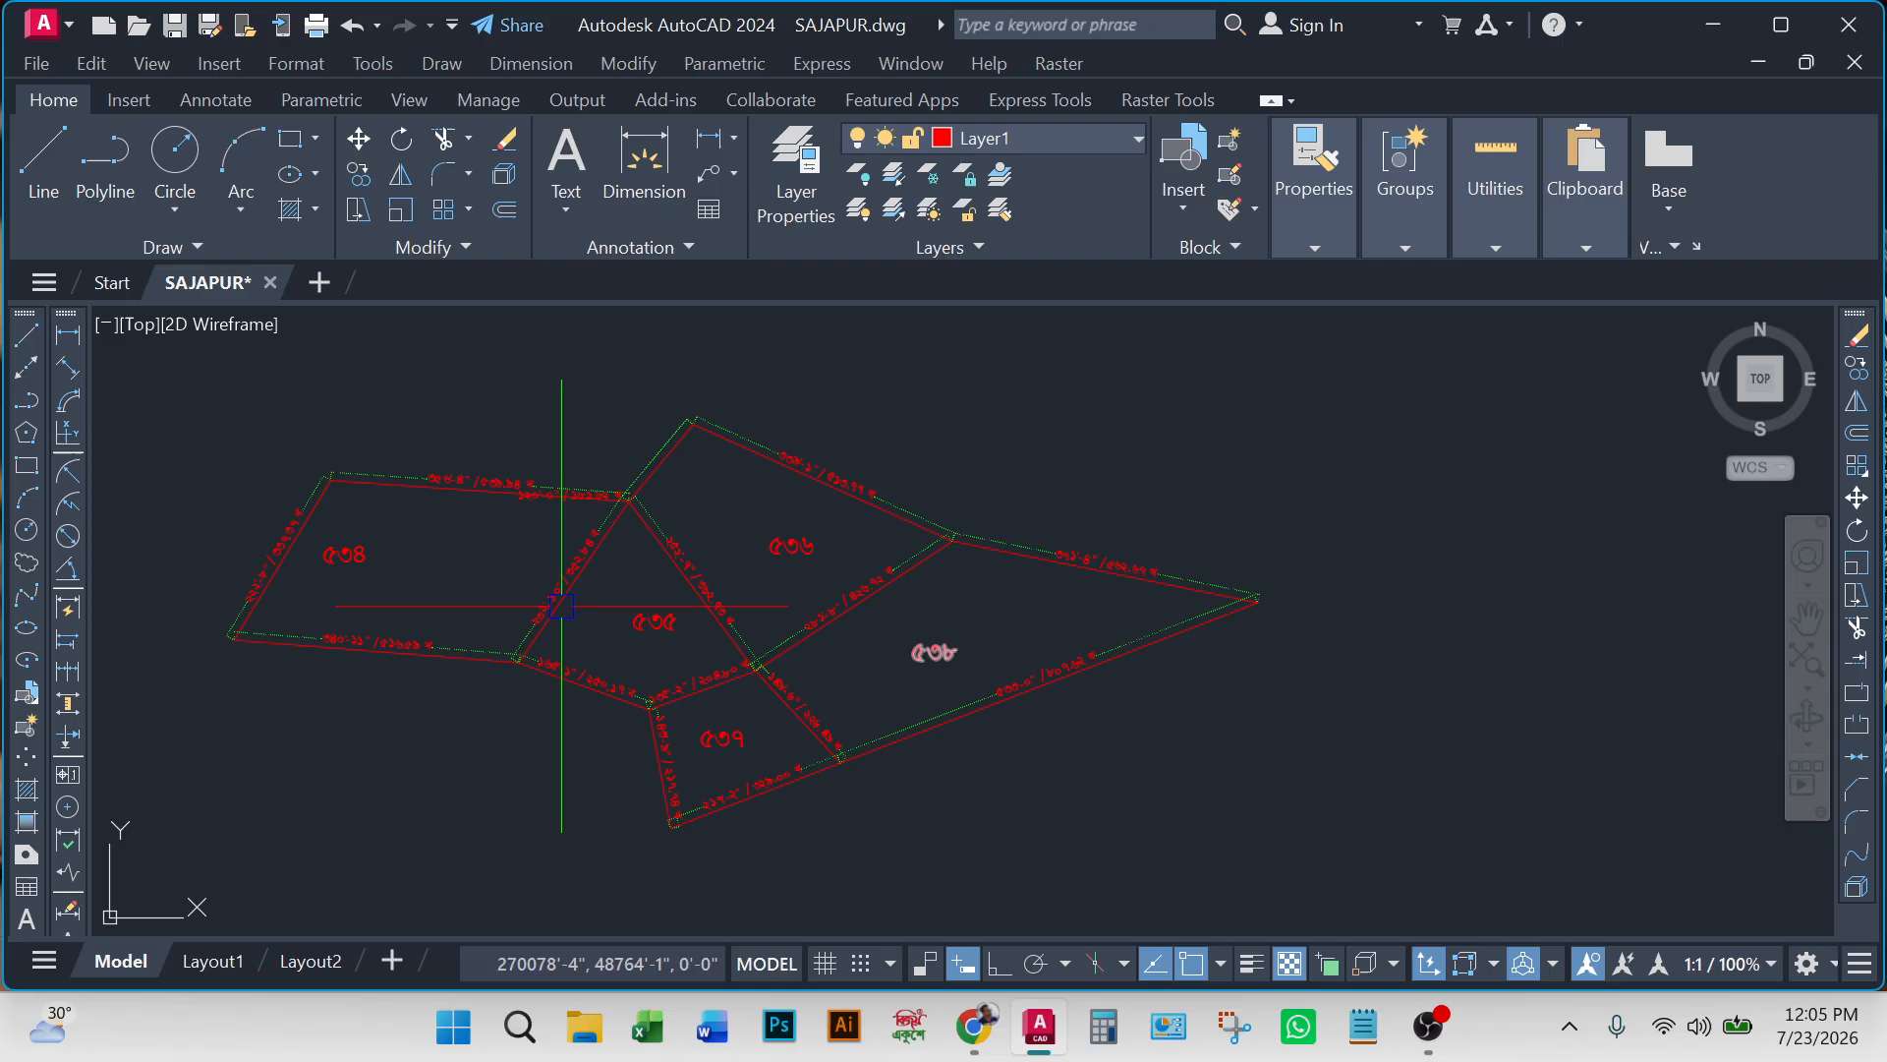
scroll(563, 605, up, 4)
scroll(563, 605, up, 3)
scroll(540, 590, down, 3)
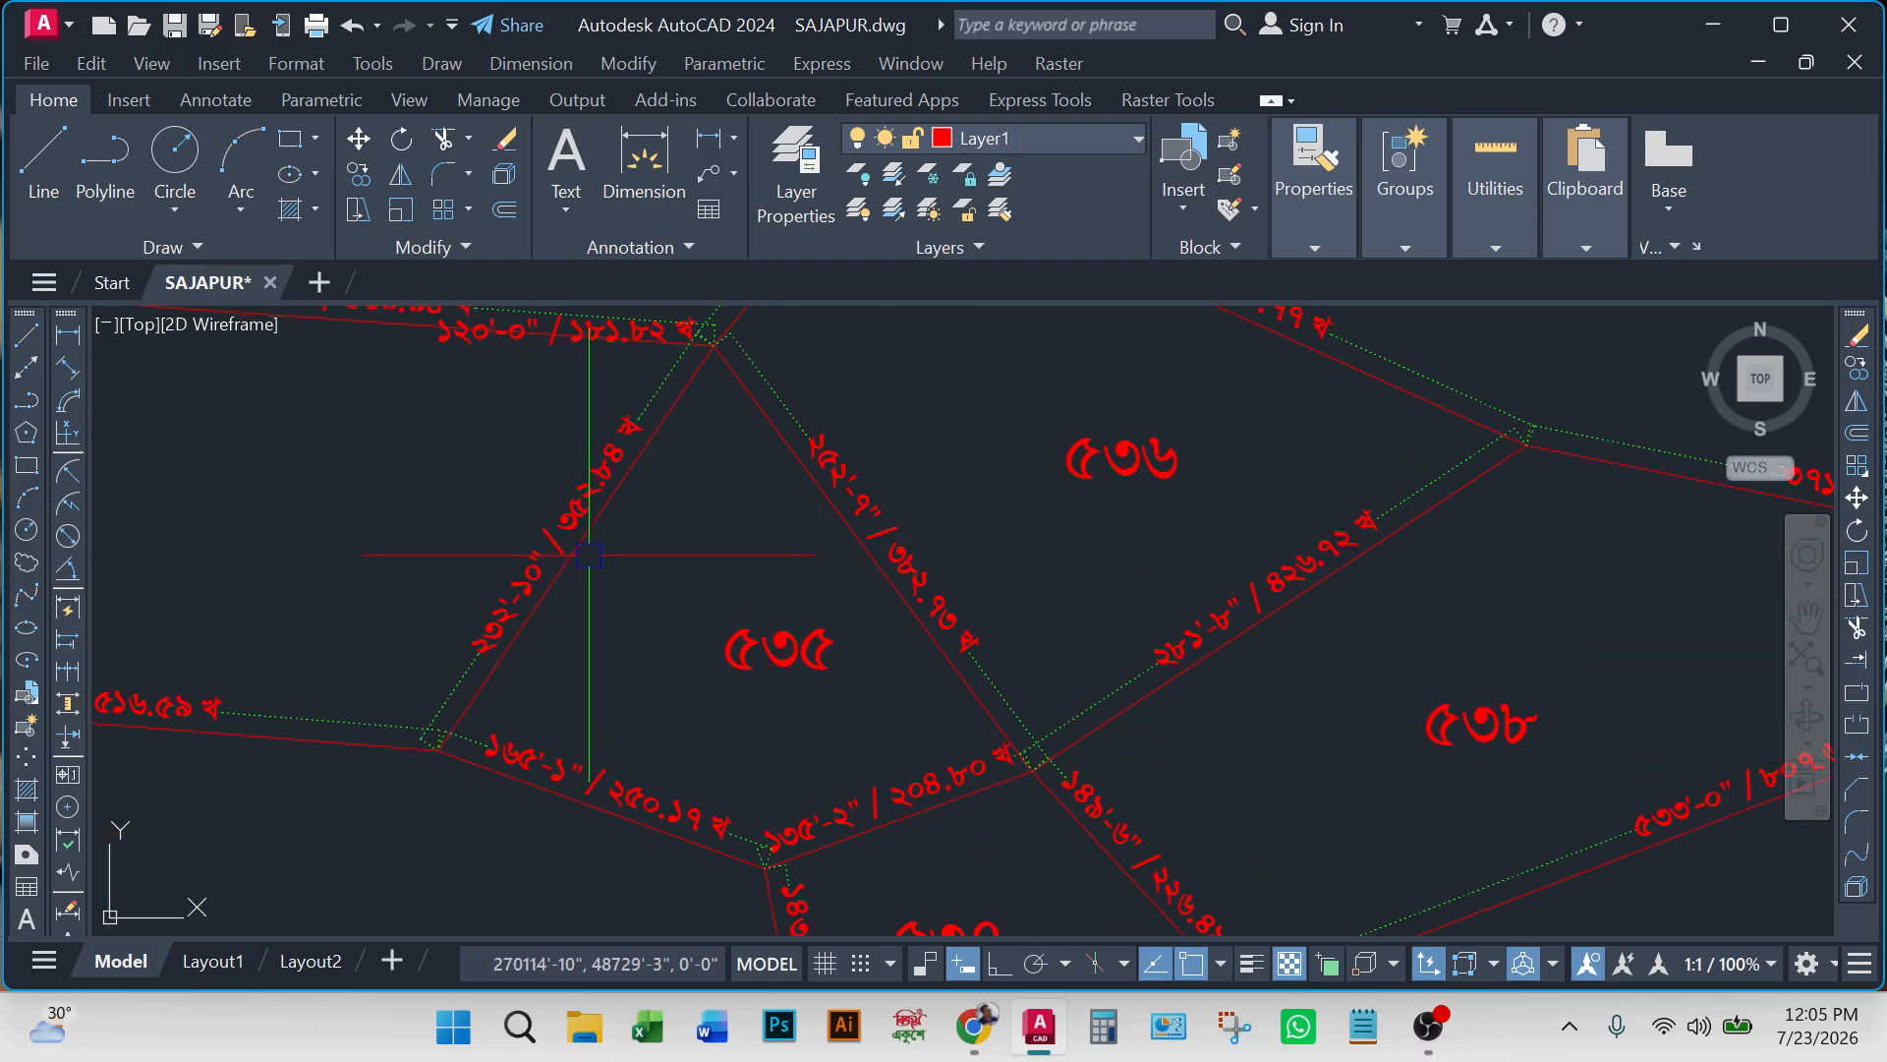
scroll(589, 570, down, 5)
middle_drag(786, 589, 621, 634)
middle_drag(552, 739, 709, 743)
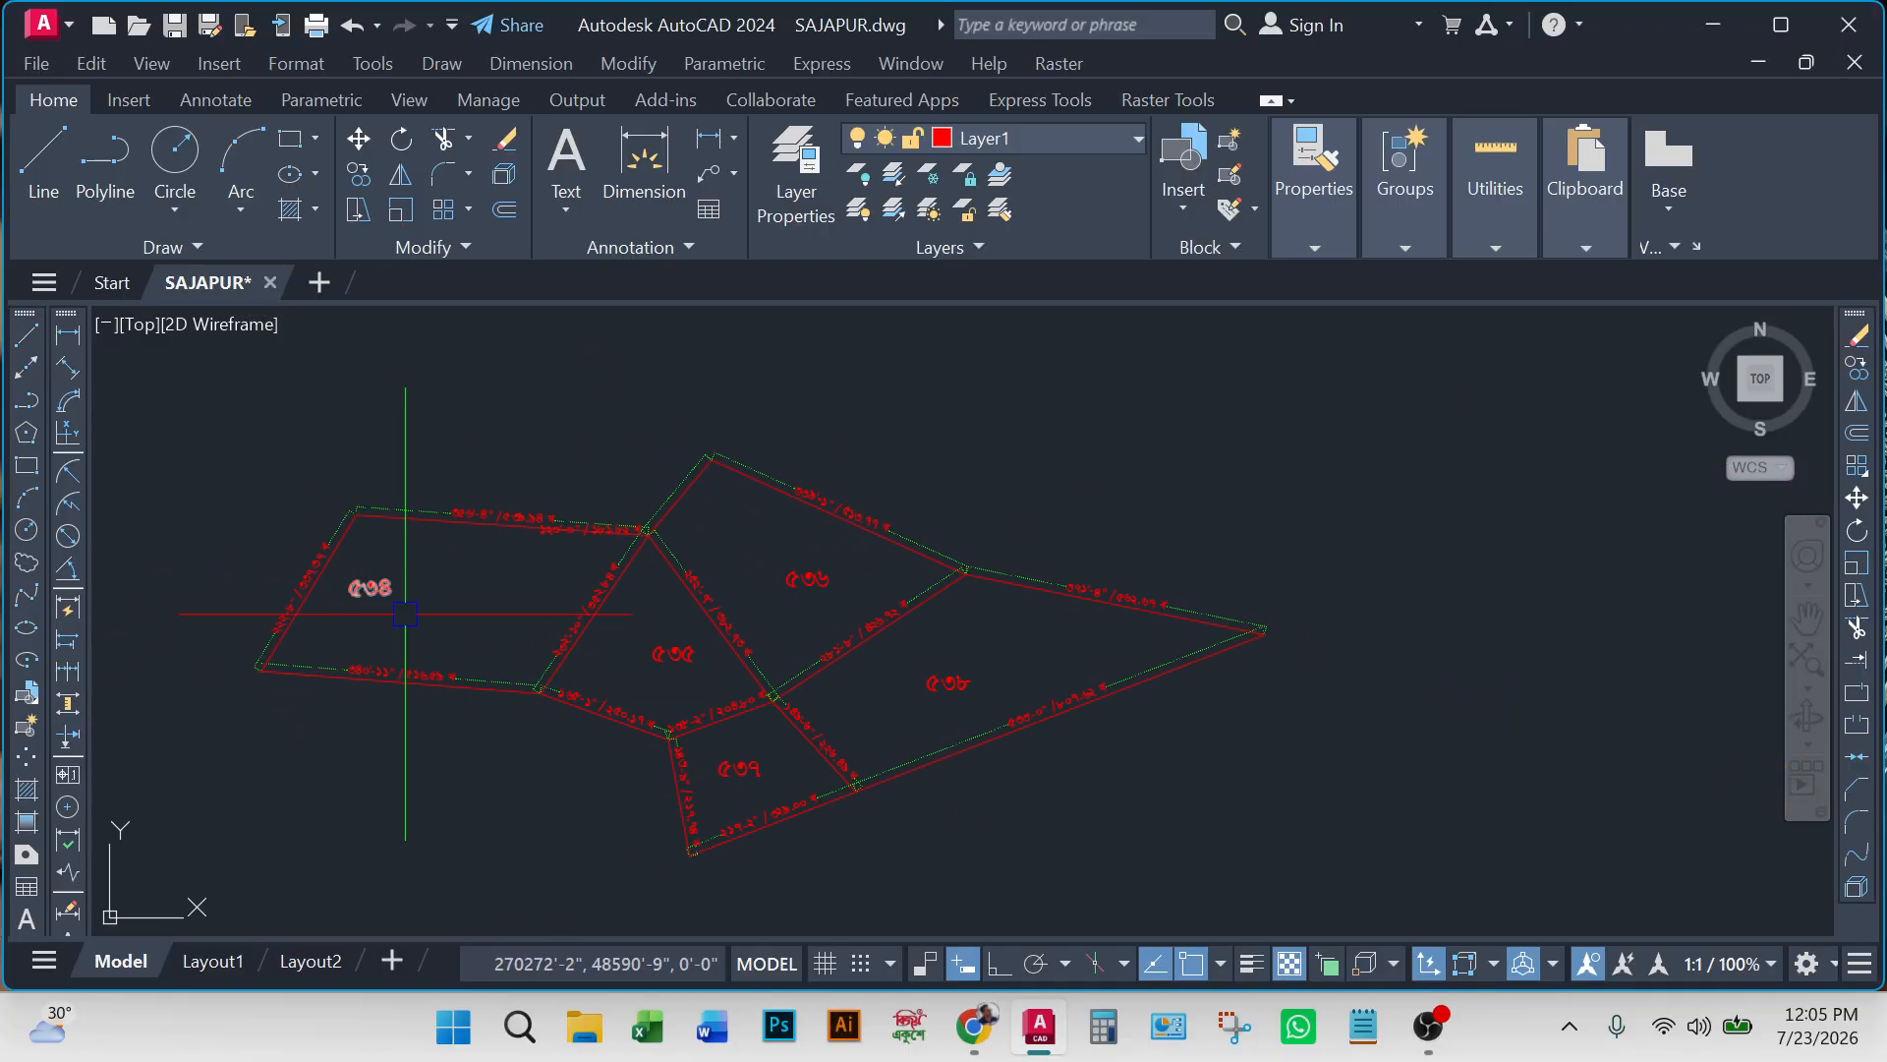
In the second plot group, delete the dimensions on the left, upper and lower edges of the uppermost plot.
scroll(801, 551, up, 5)
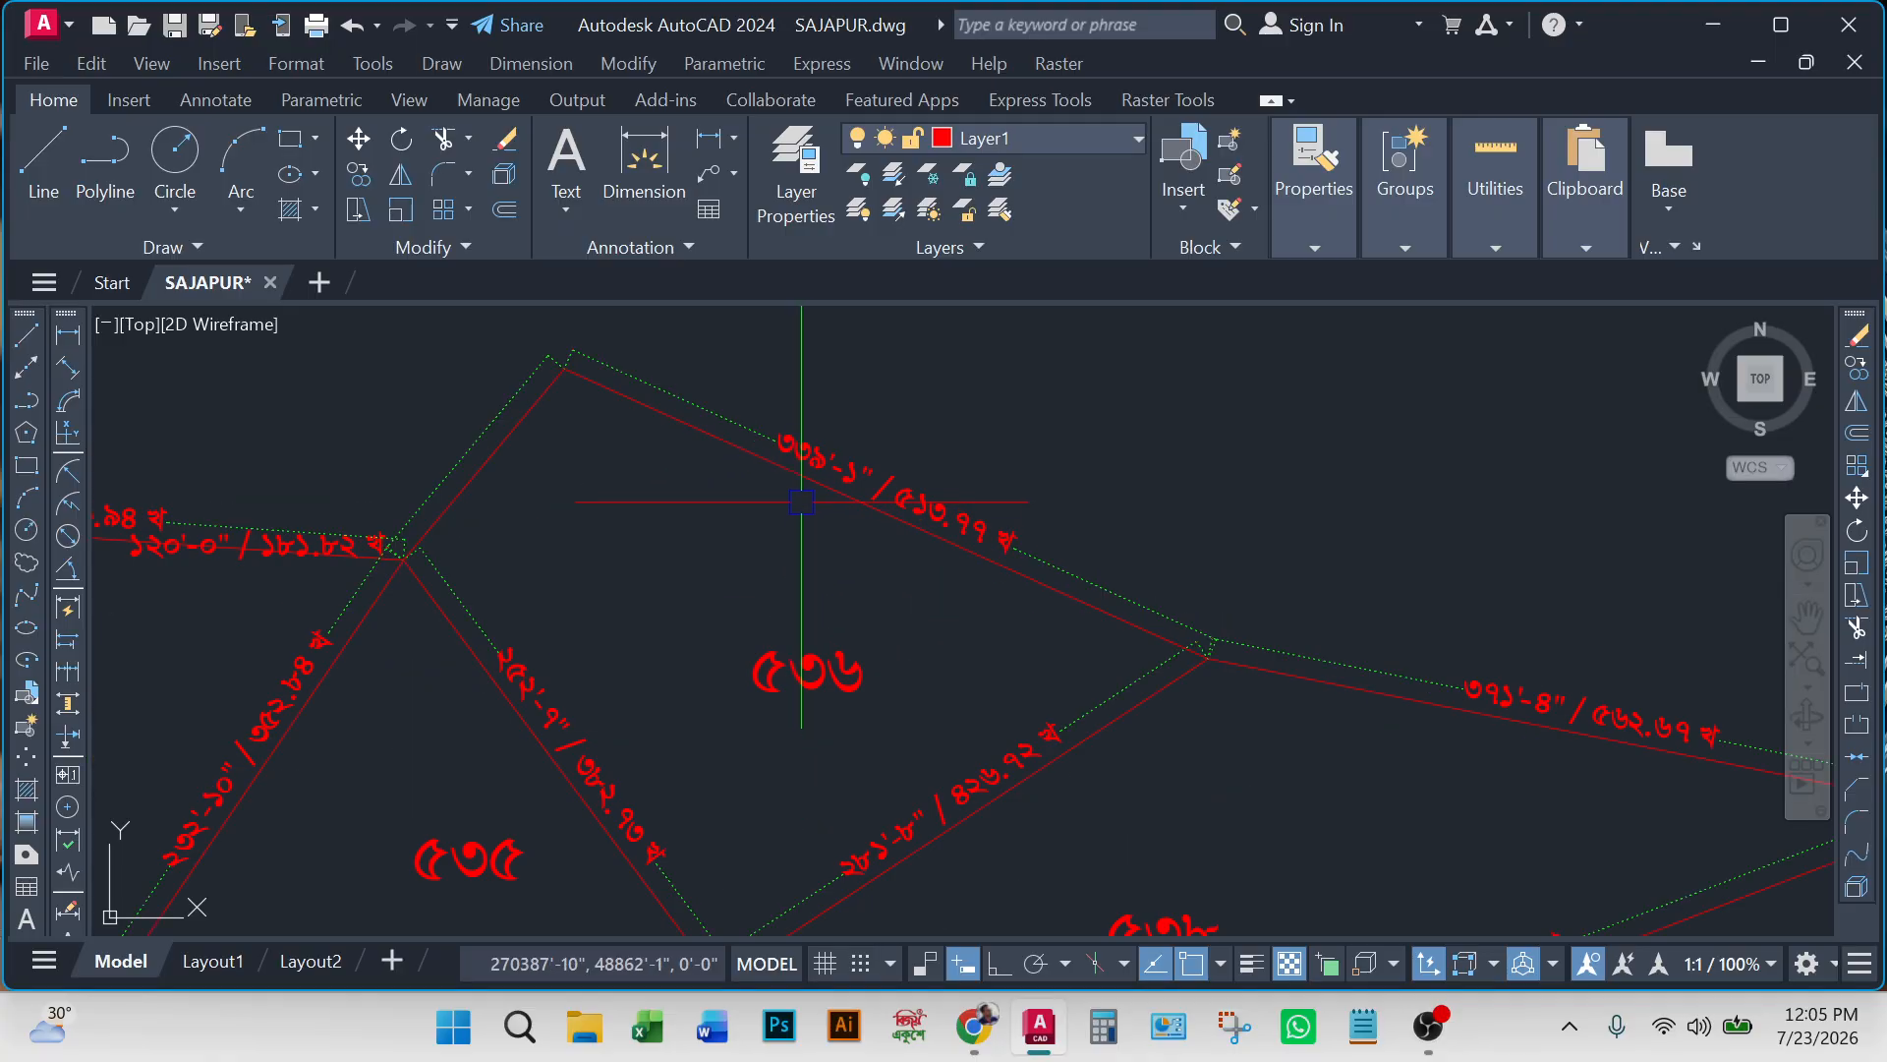
scroll(864, 555, down, 5)
scroll(865, 556, down, 4)
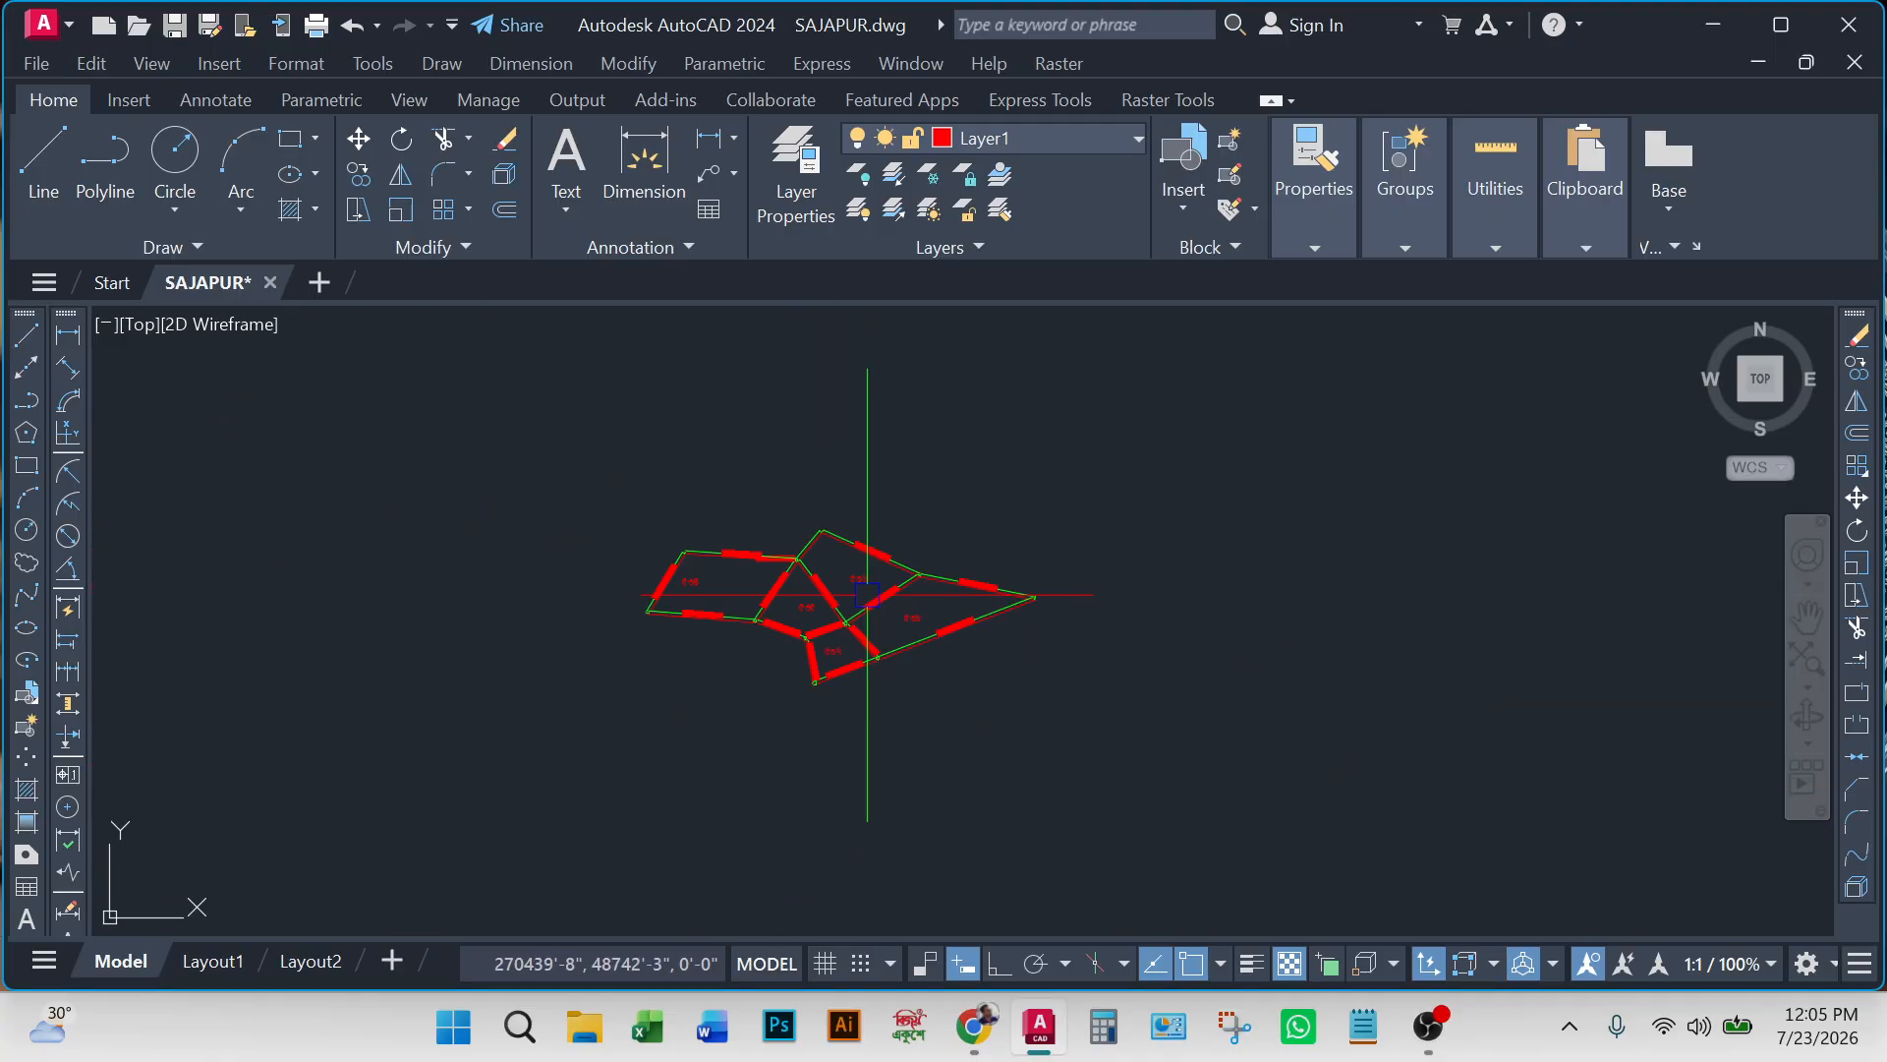
scroll(763, 635, down, 4)
middle_drag(764, 635, 1130, 623)
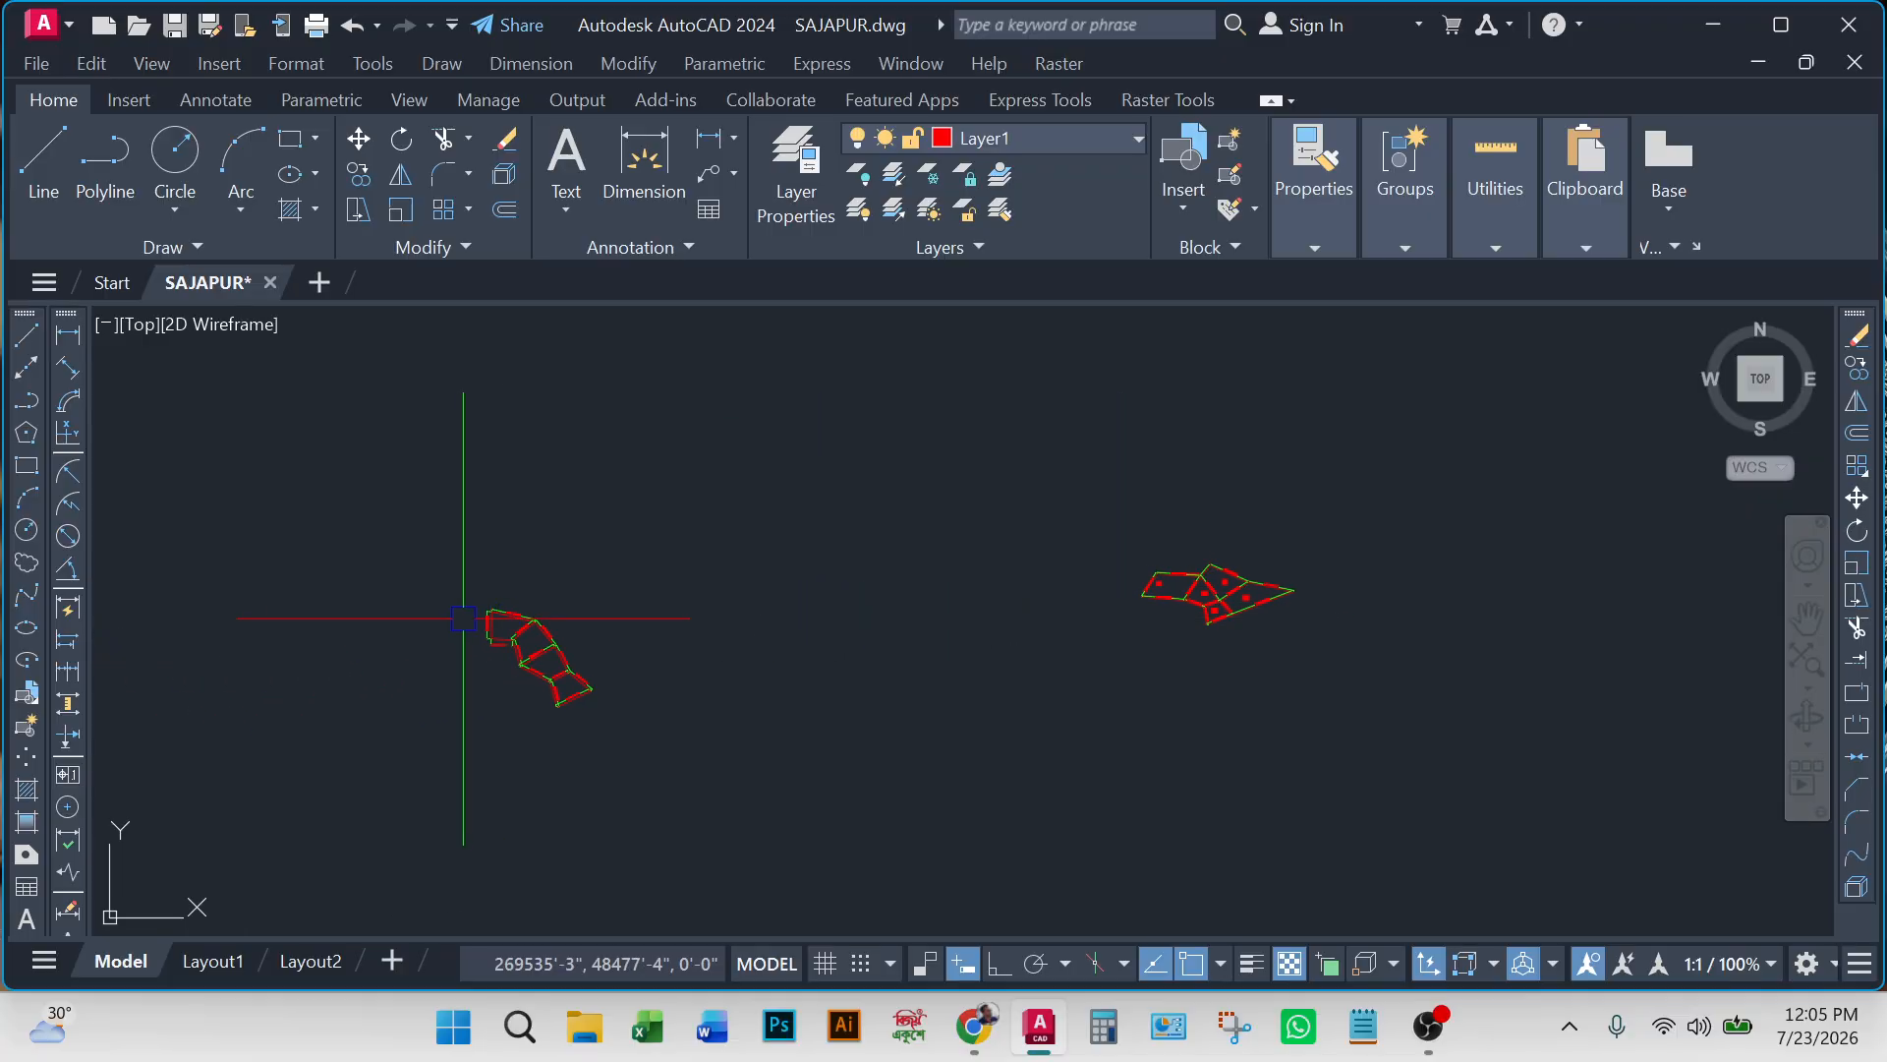
scroll(463, 623, up, 4)
middle_drag(573, 675, 580, 522)
scroll(582, 521, up, 2)
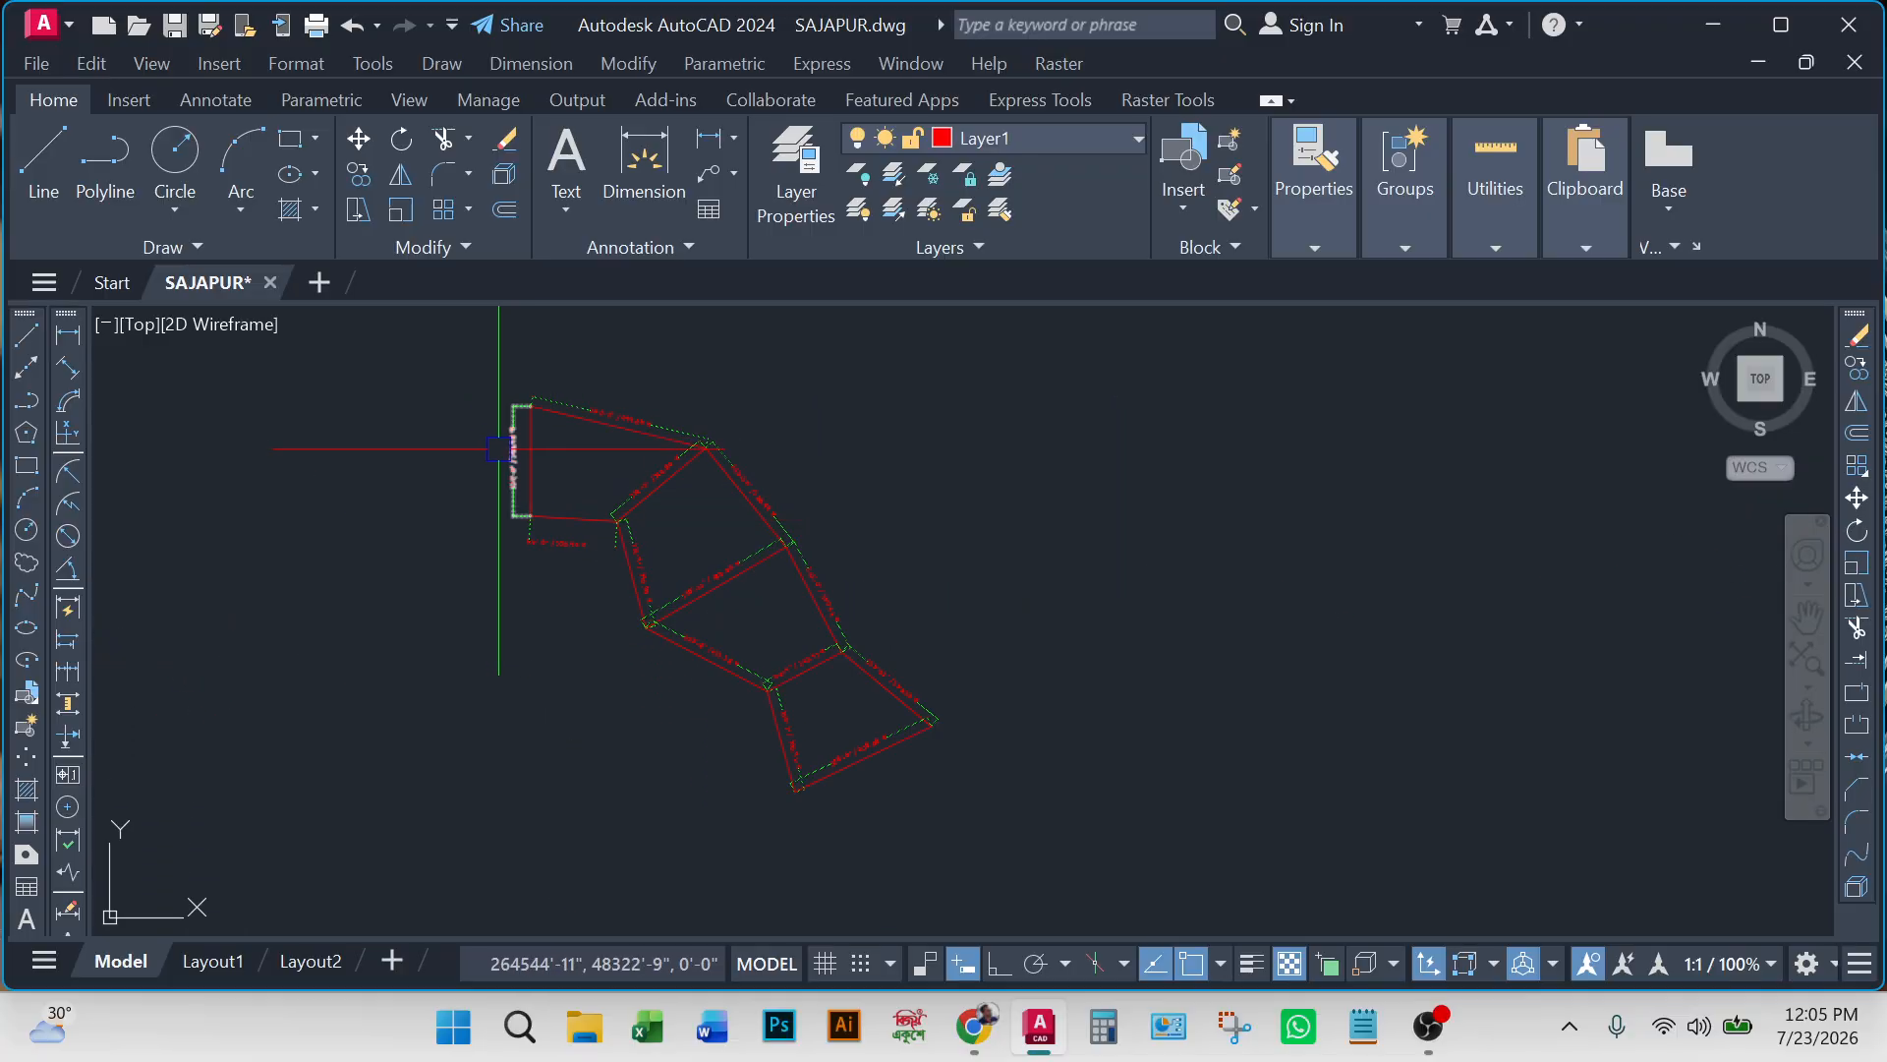
click(511, 454)
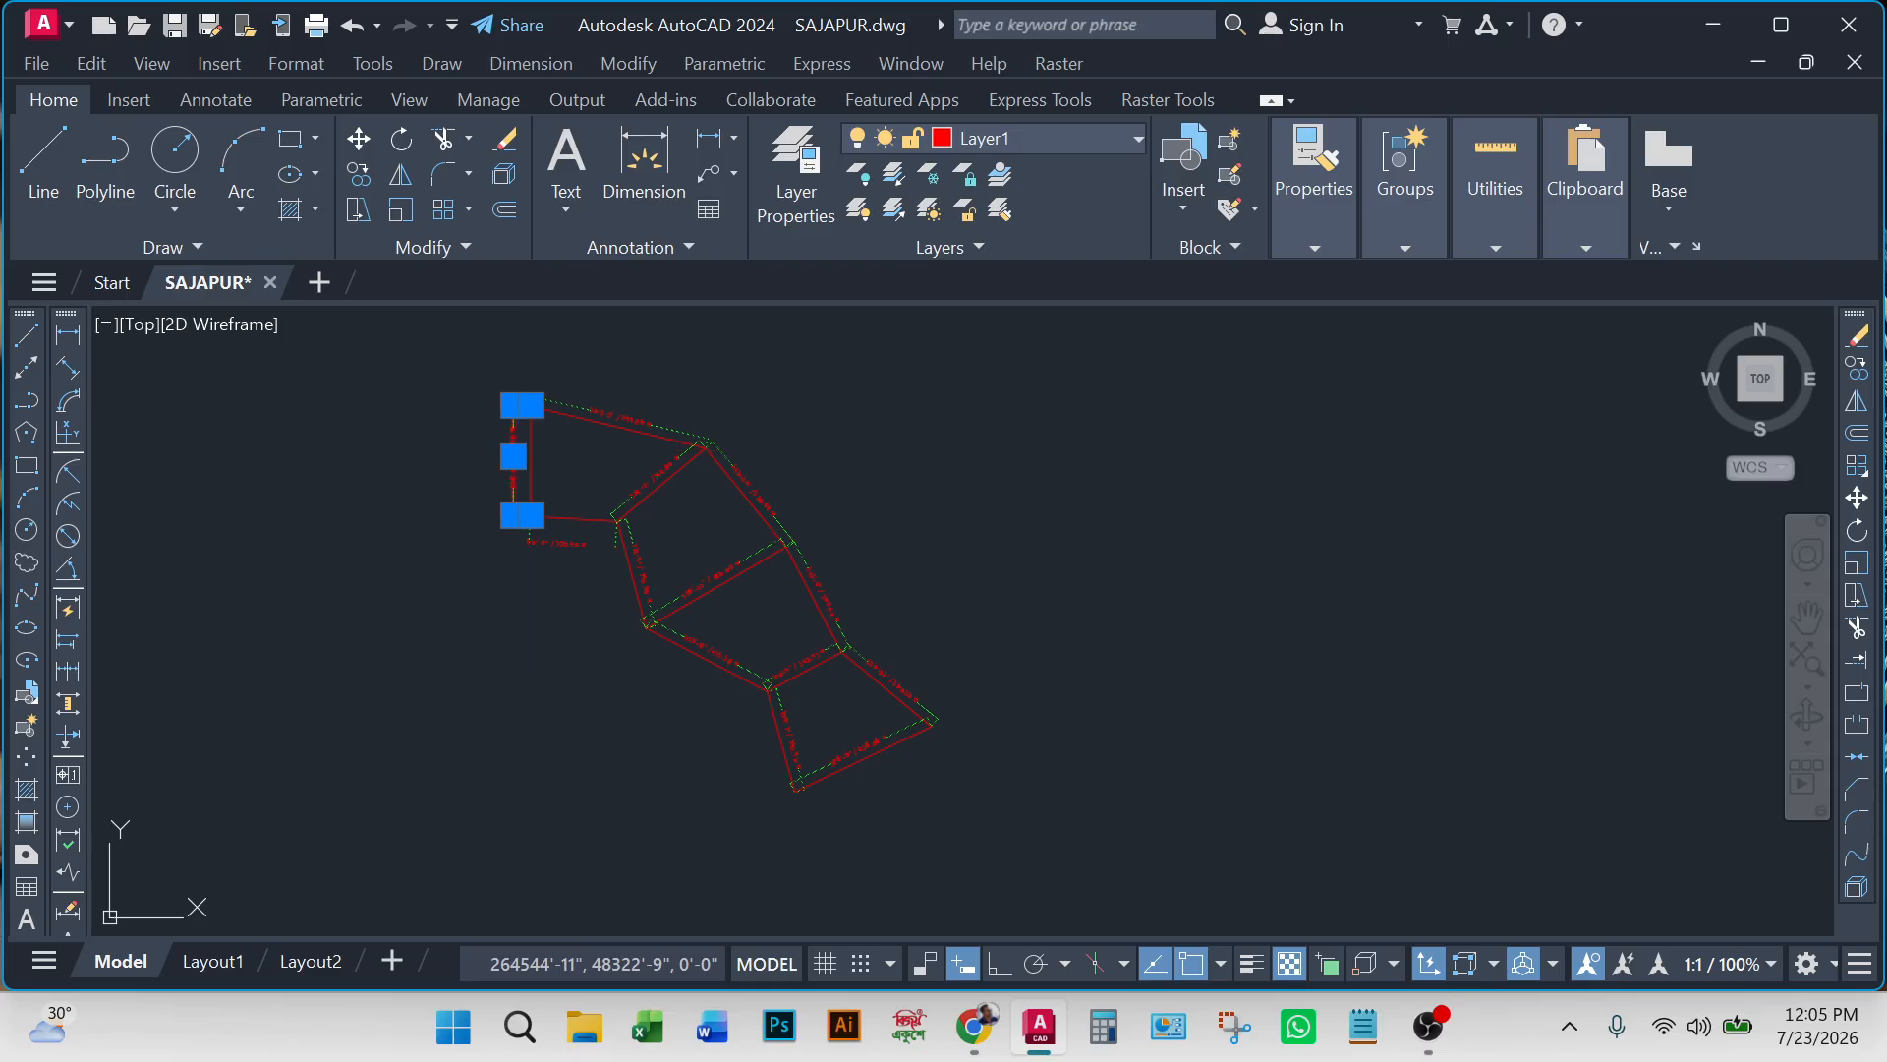
scroll(573, 455, up, 4)
key(Escape)
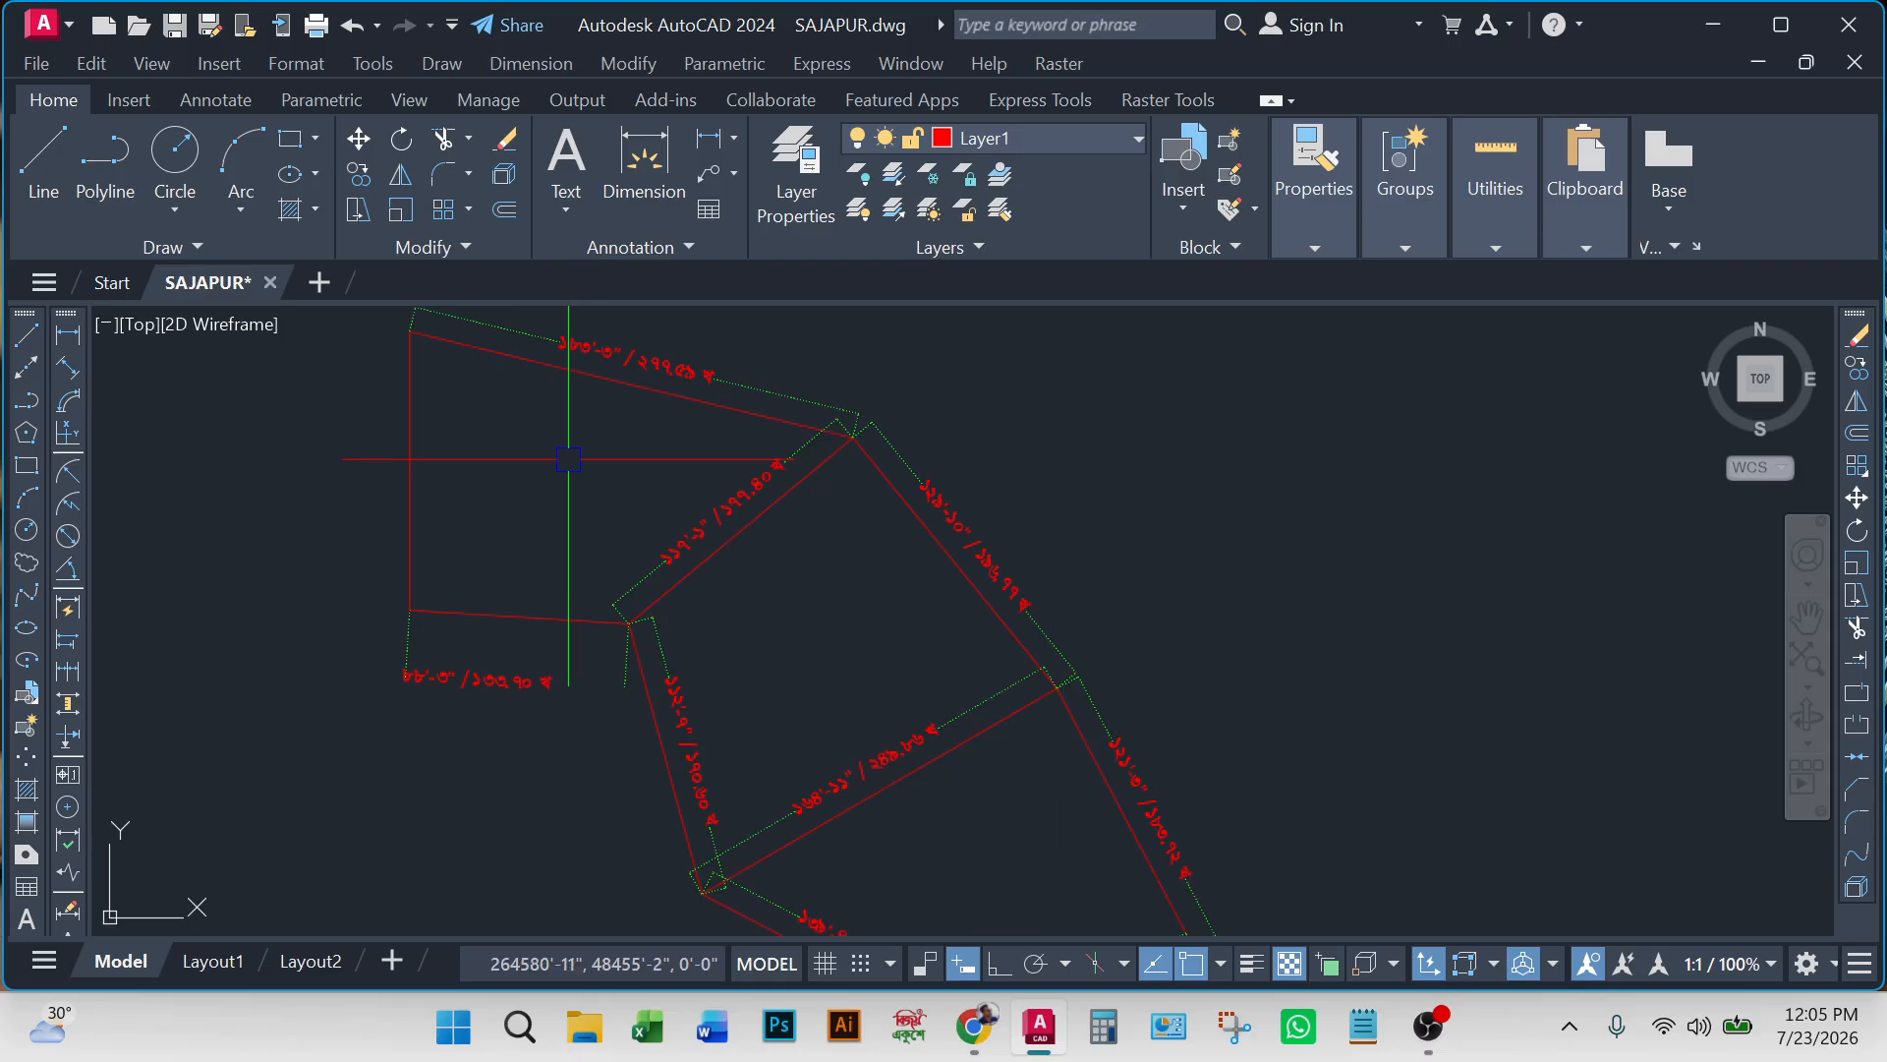
click(605, 358)
key(Escape)
click(491, 678)
key(Escape)
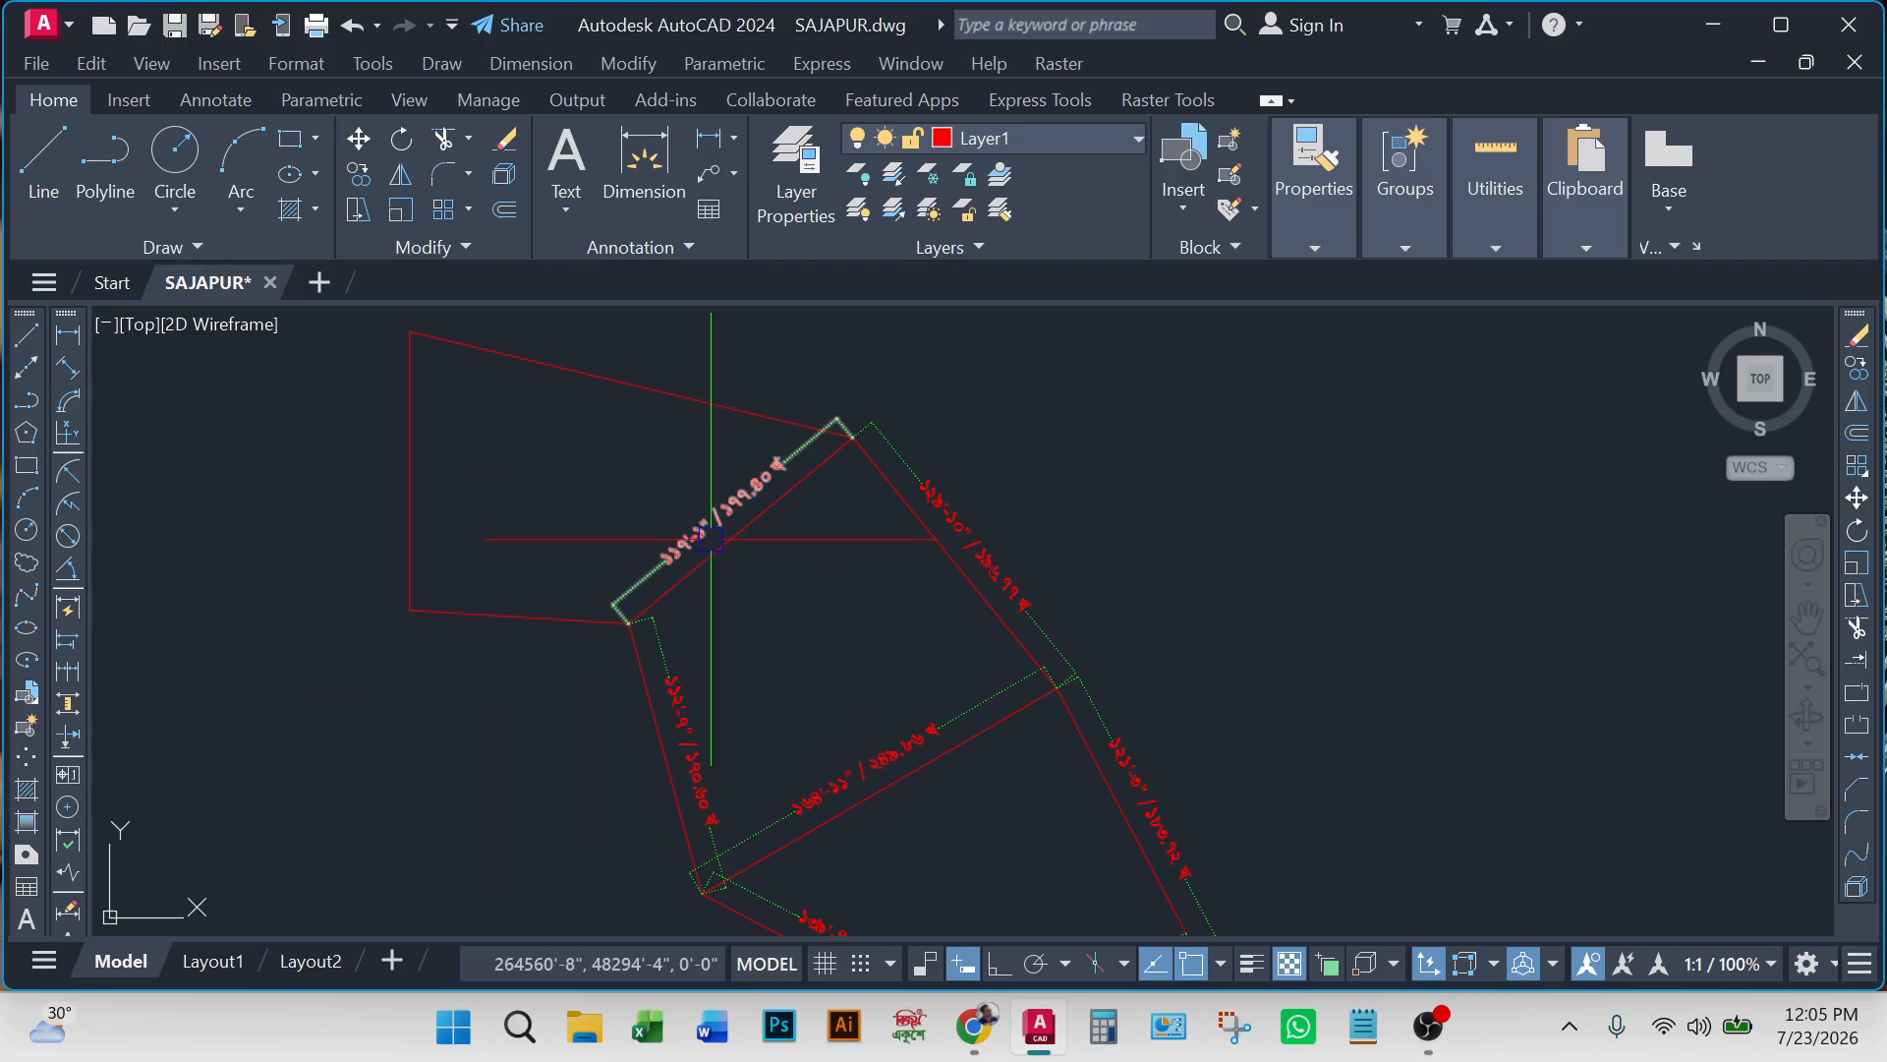
Delete the second plot's dimensions on its left edge, its upper-right edge and the edge shared with the uppermost plot.
click(711, 539)
key(Delete)
click(688, 748)
key(Delete)
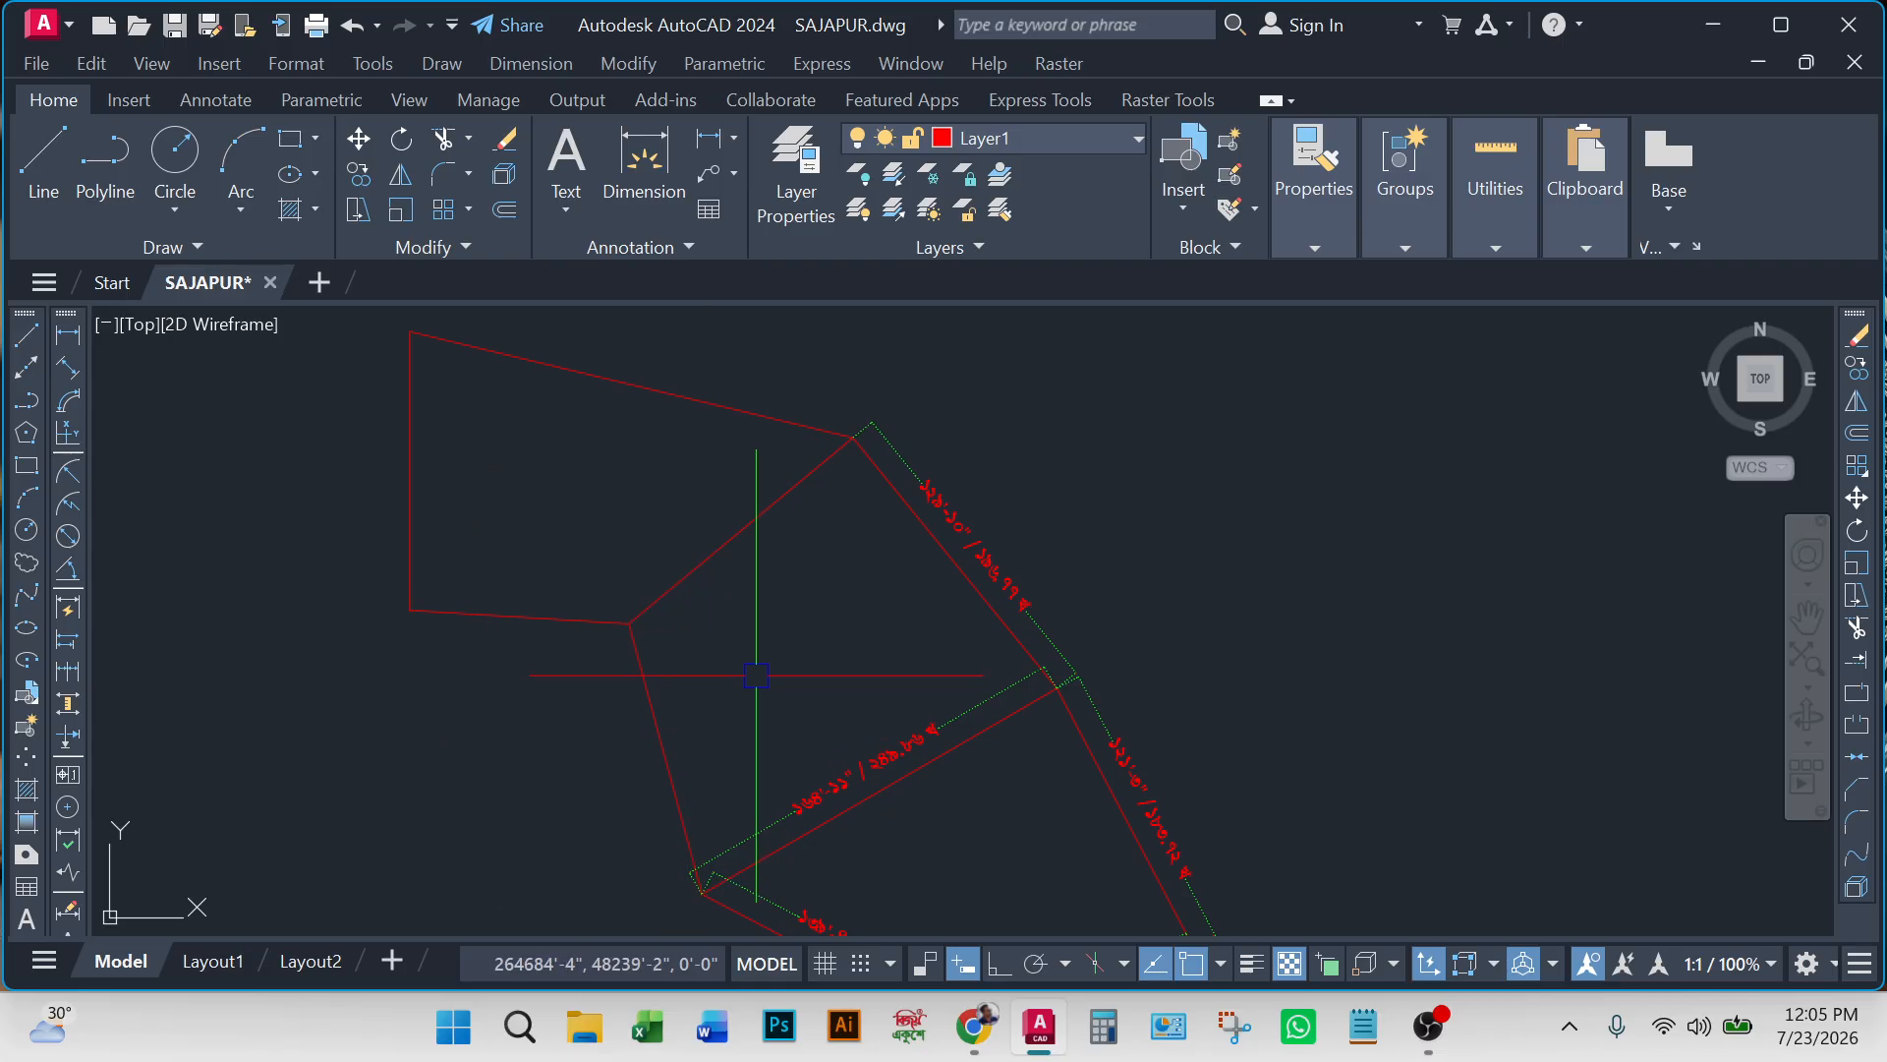
click(961, 536)
key(Delete)
Delete the third plot's dimensions on its right edge, its lower-left edge and the edge shared with the second plot.
middle_drag(941, 658, 845, 589)
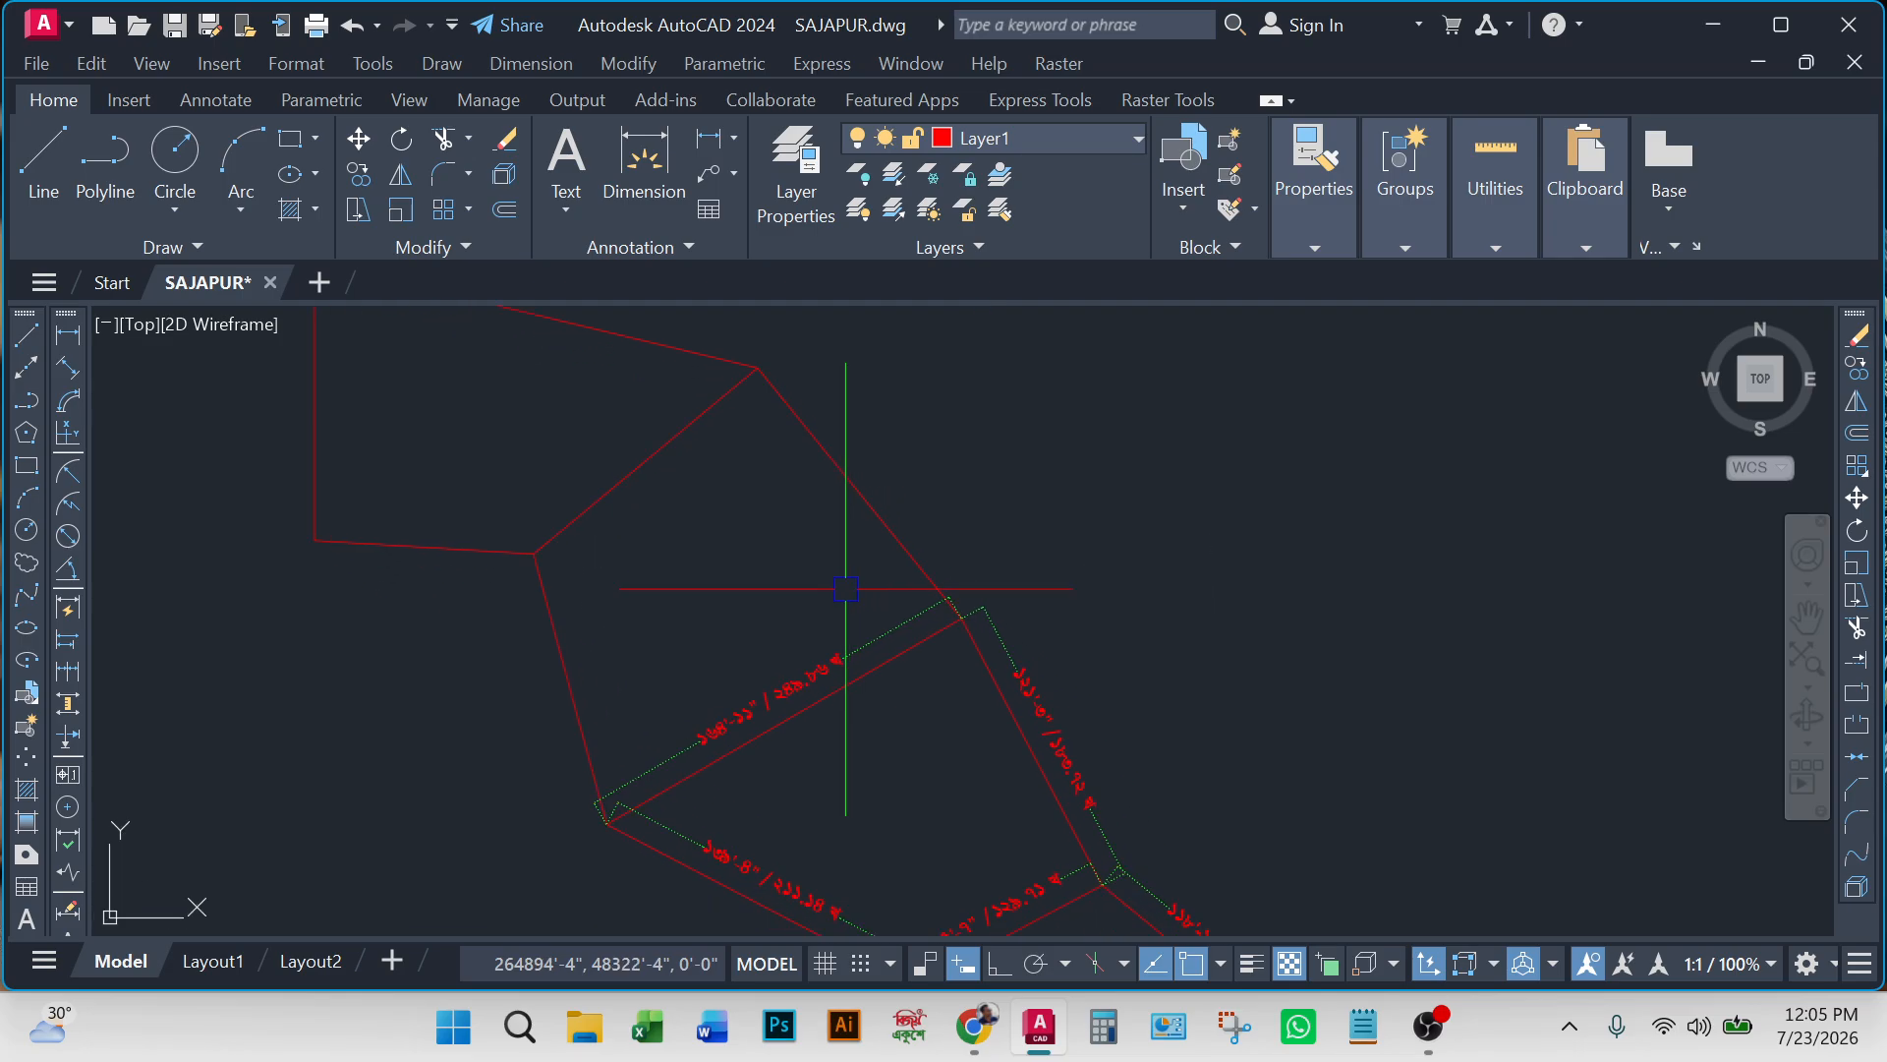
click(816, 671)
key(Delete)
click(1041, 681)
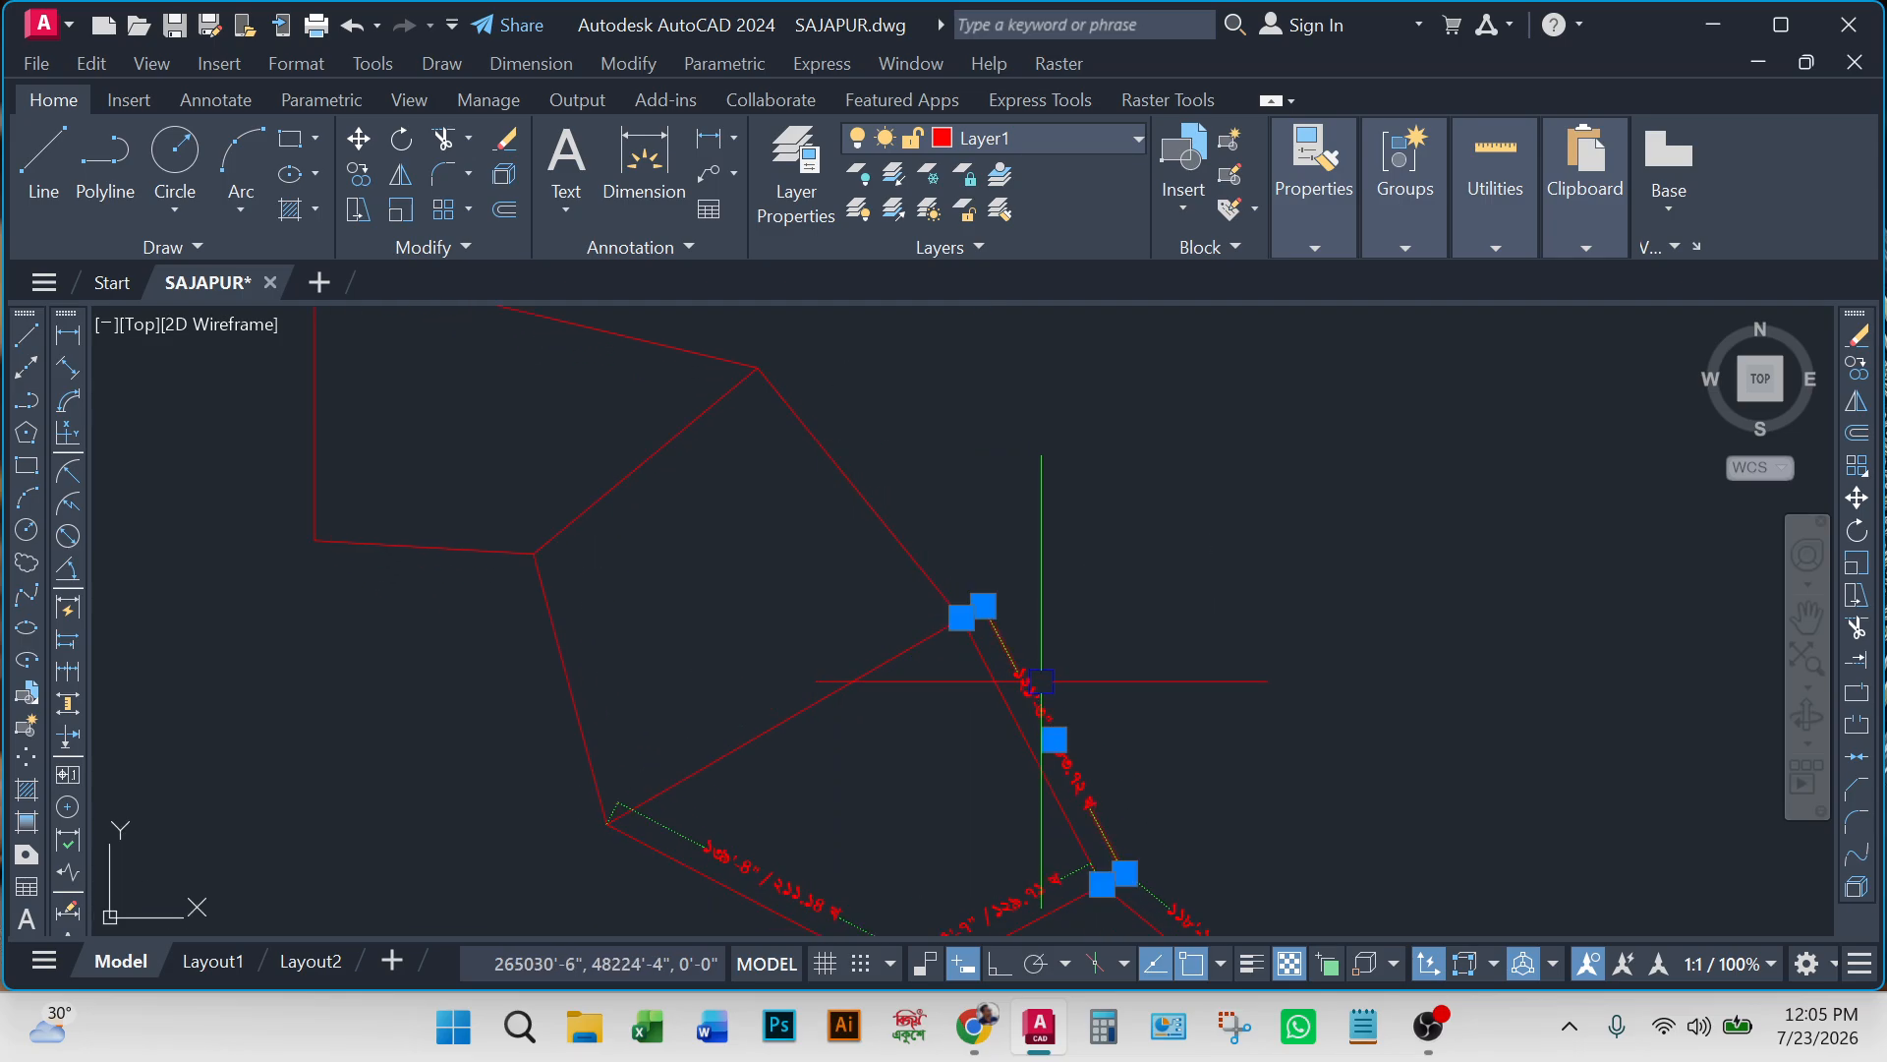
key(Delete)
middle_drag(1032, 674, 968, 467)
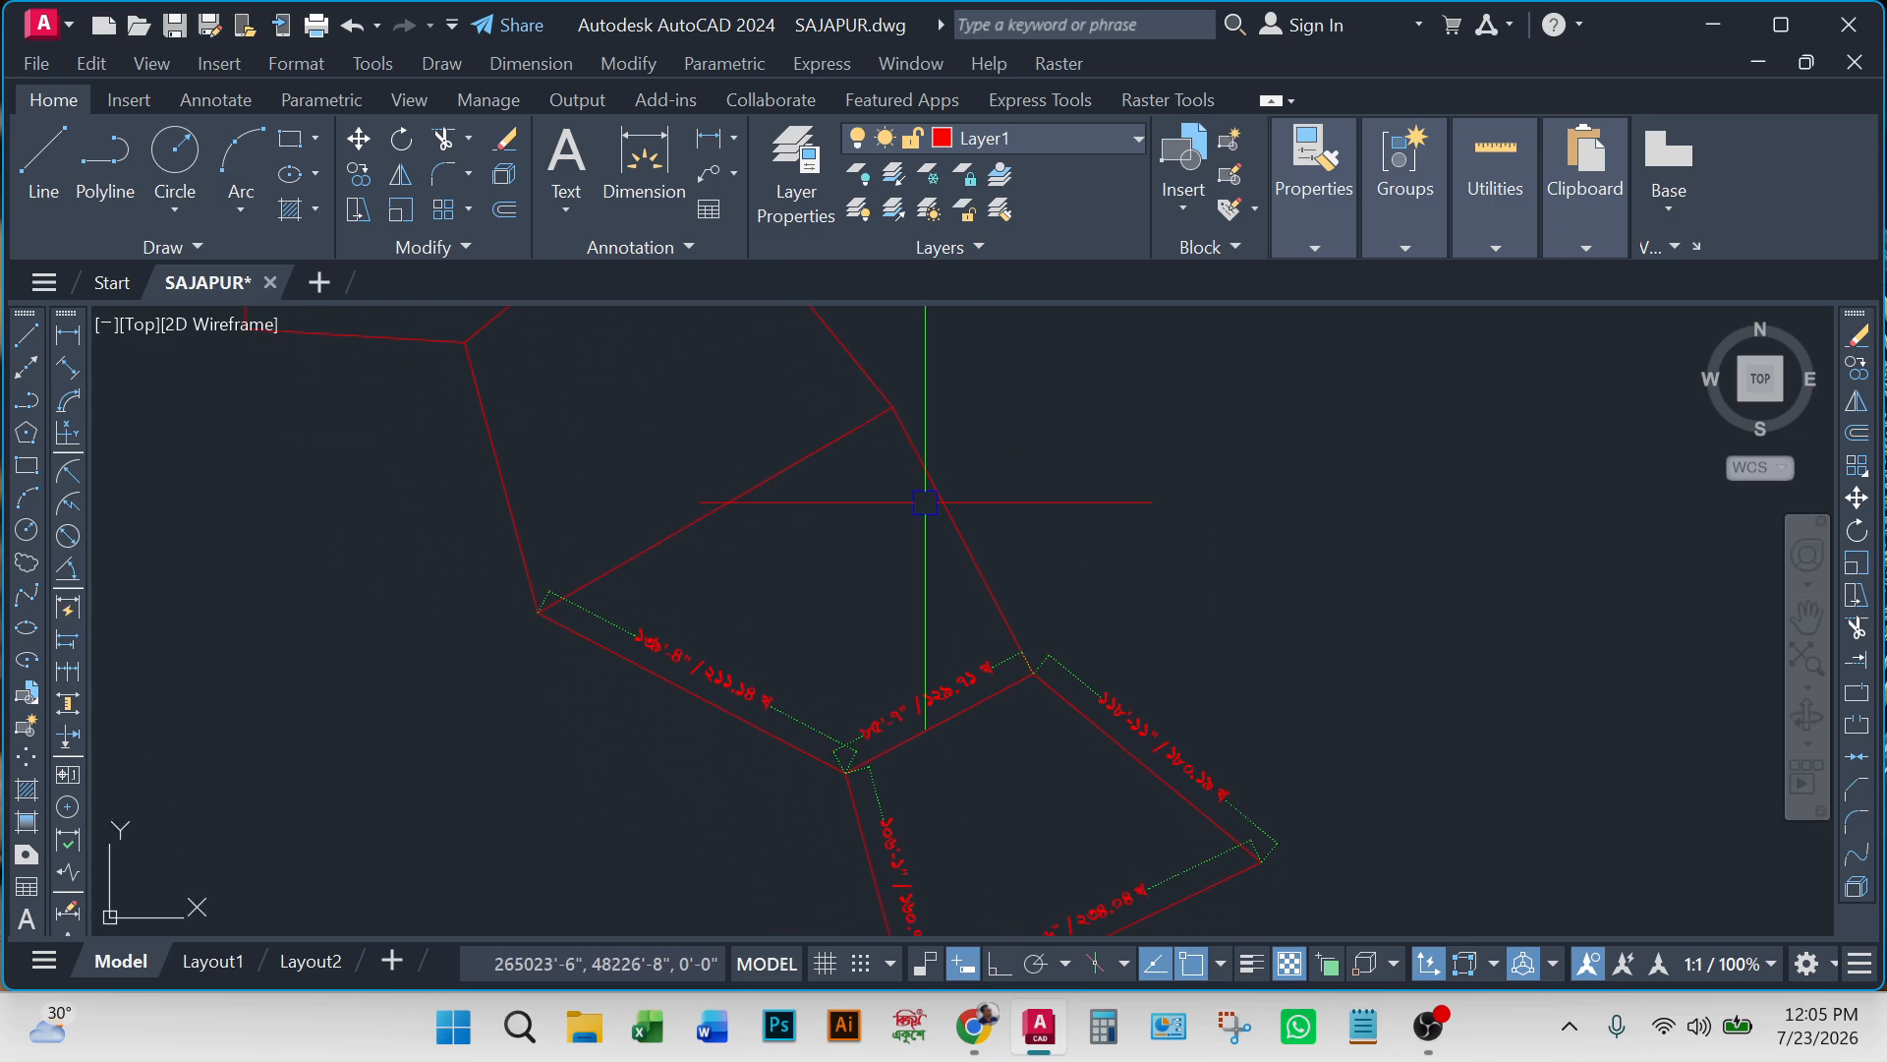
click(745, 688)
key(Delete)
Delete the remaining dimensions on the four edges of the lowest plot.
middle_drag(1028, 708, 931, 564)
click(1060, 629)
key(Delete)
click(1011, 772)
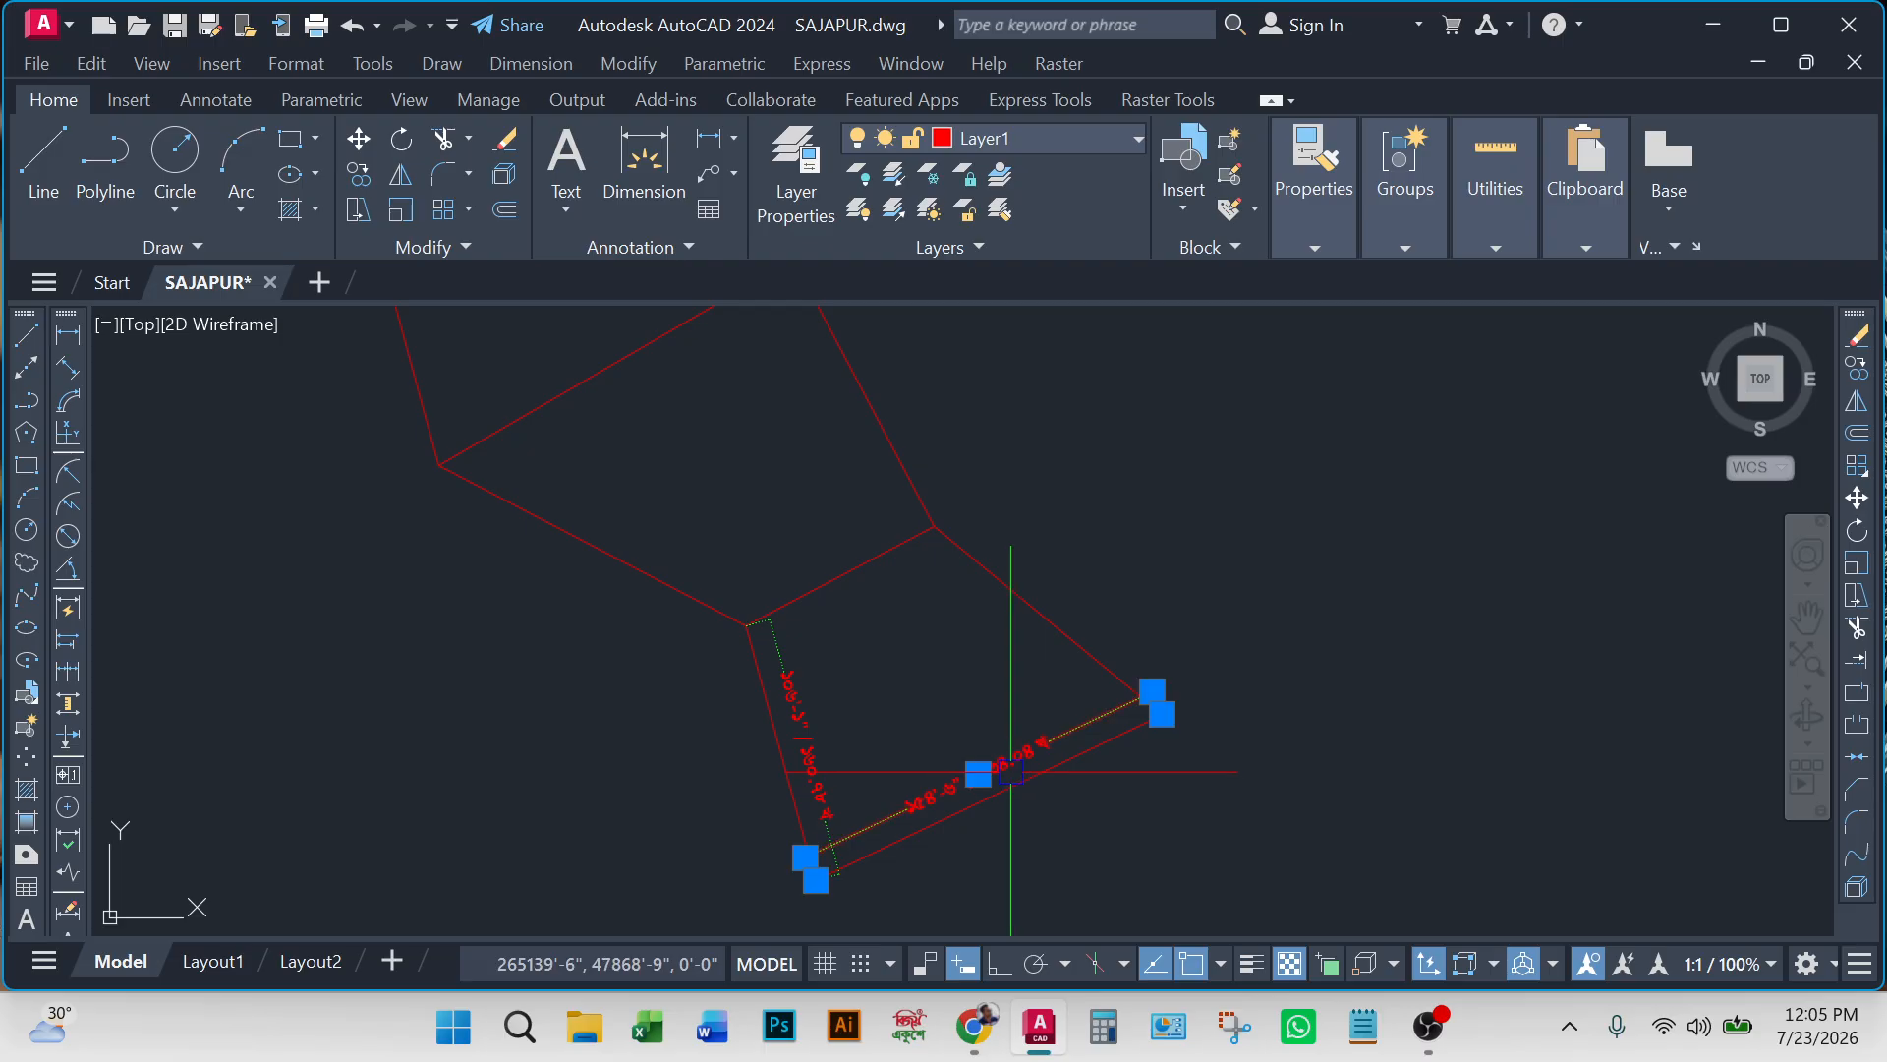
key(Delete)
click(820, 759)
key(Delete)
Dimension all edges of the second plot group with ADFL, placing linear dimensions above the line and arc dimensions outside the arc.
scroll(834, 750, down, 3)
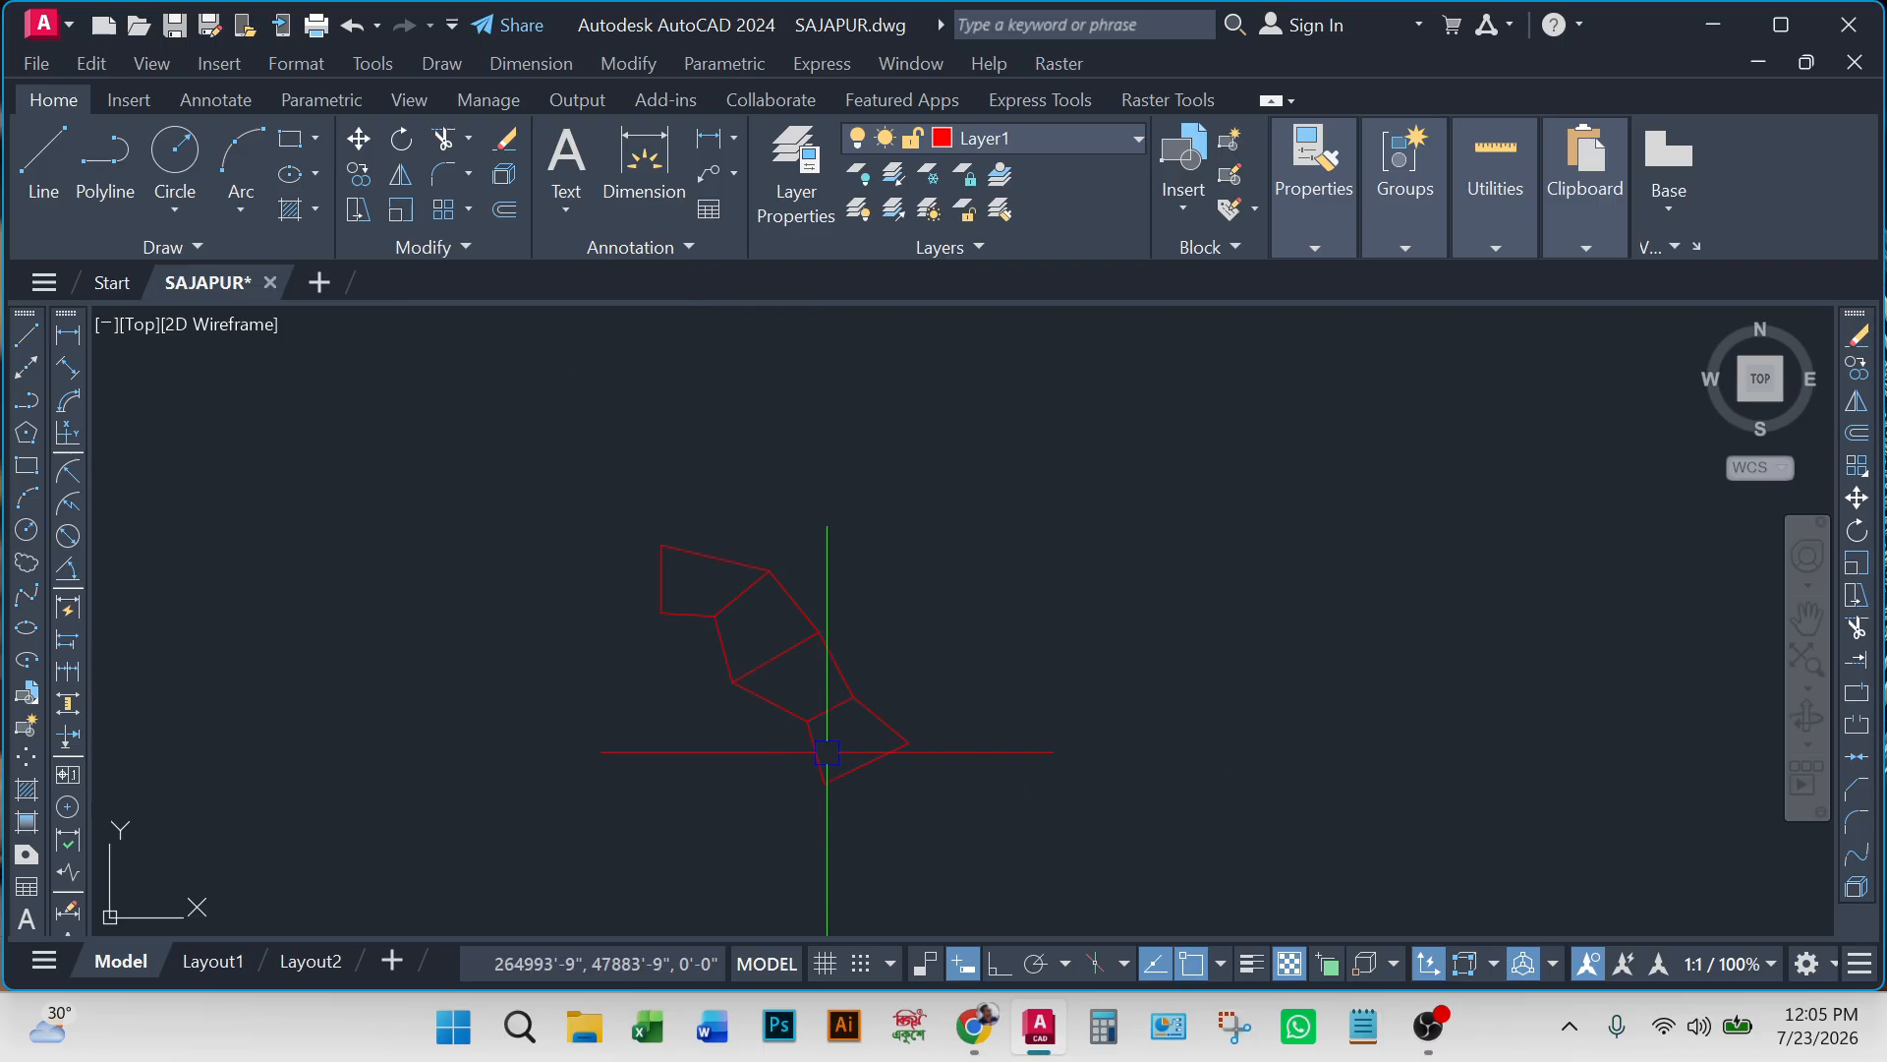
click(508, 485)
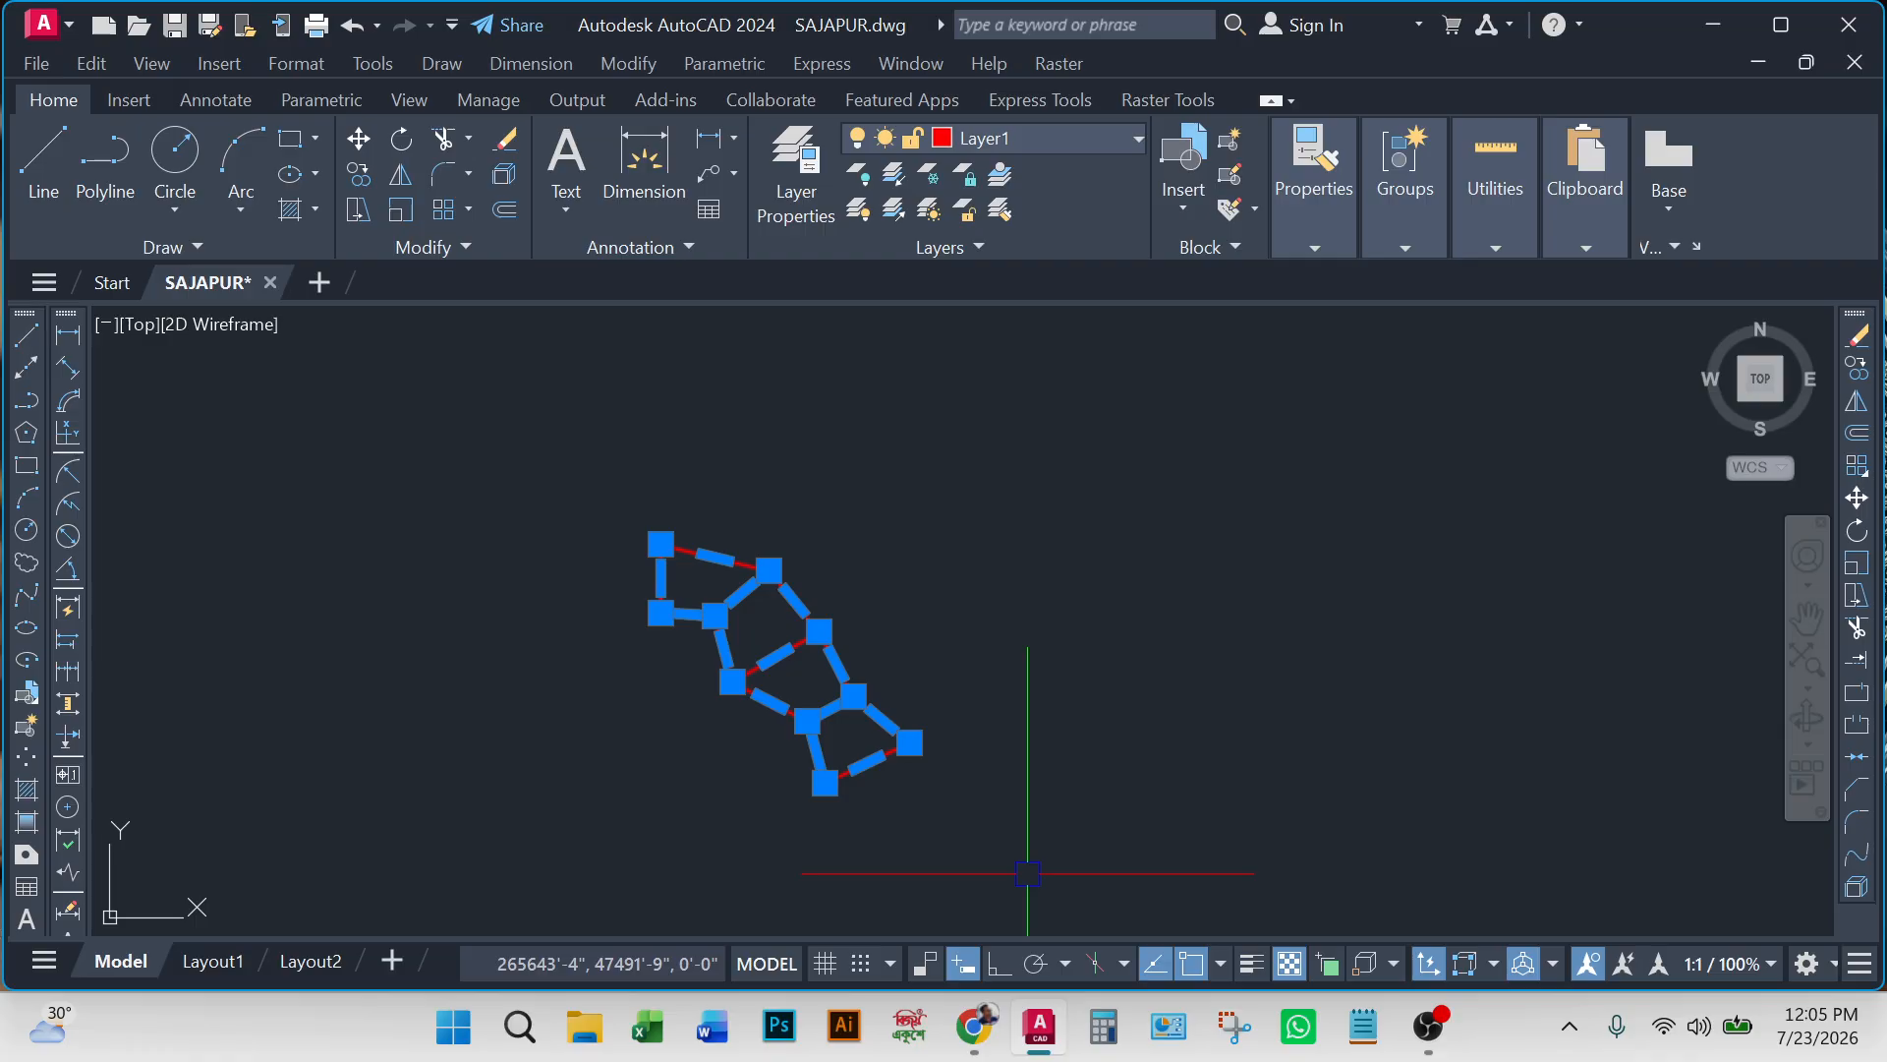
text(dfl)
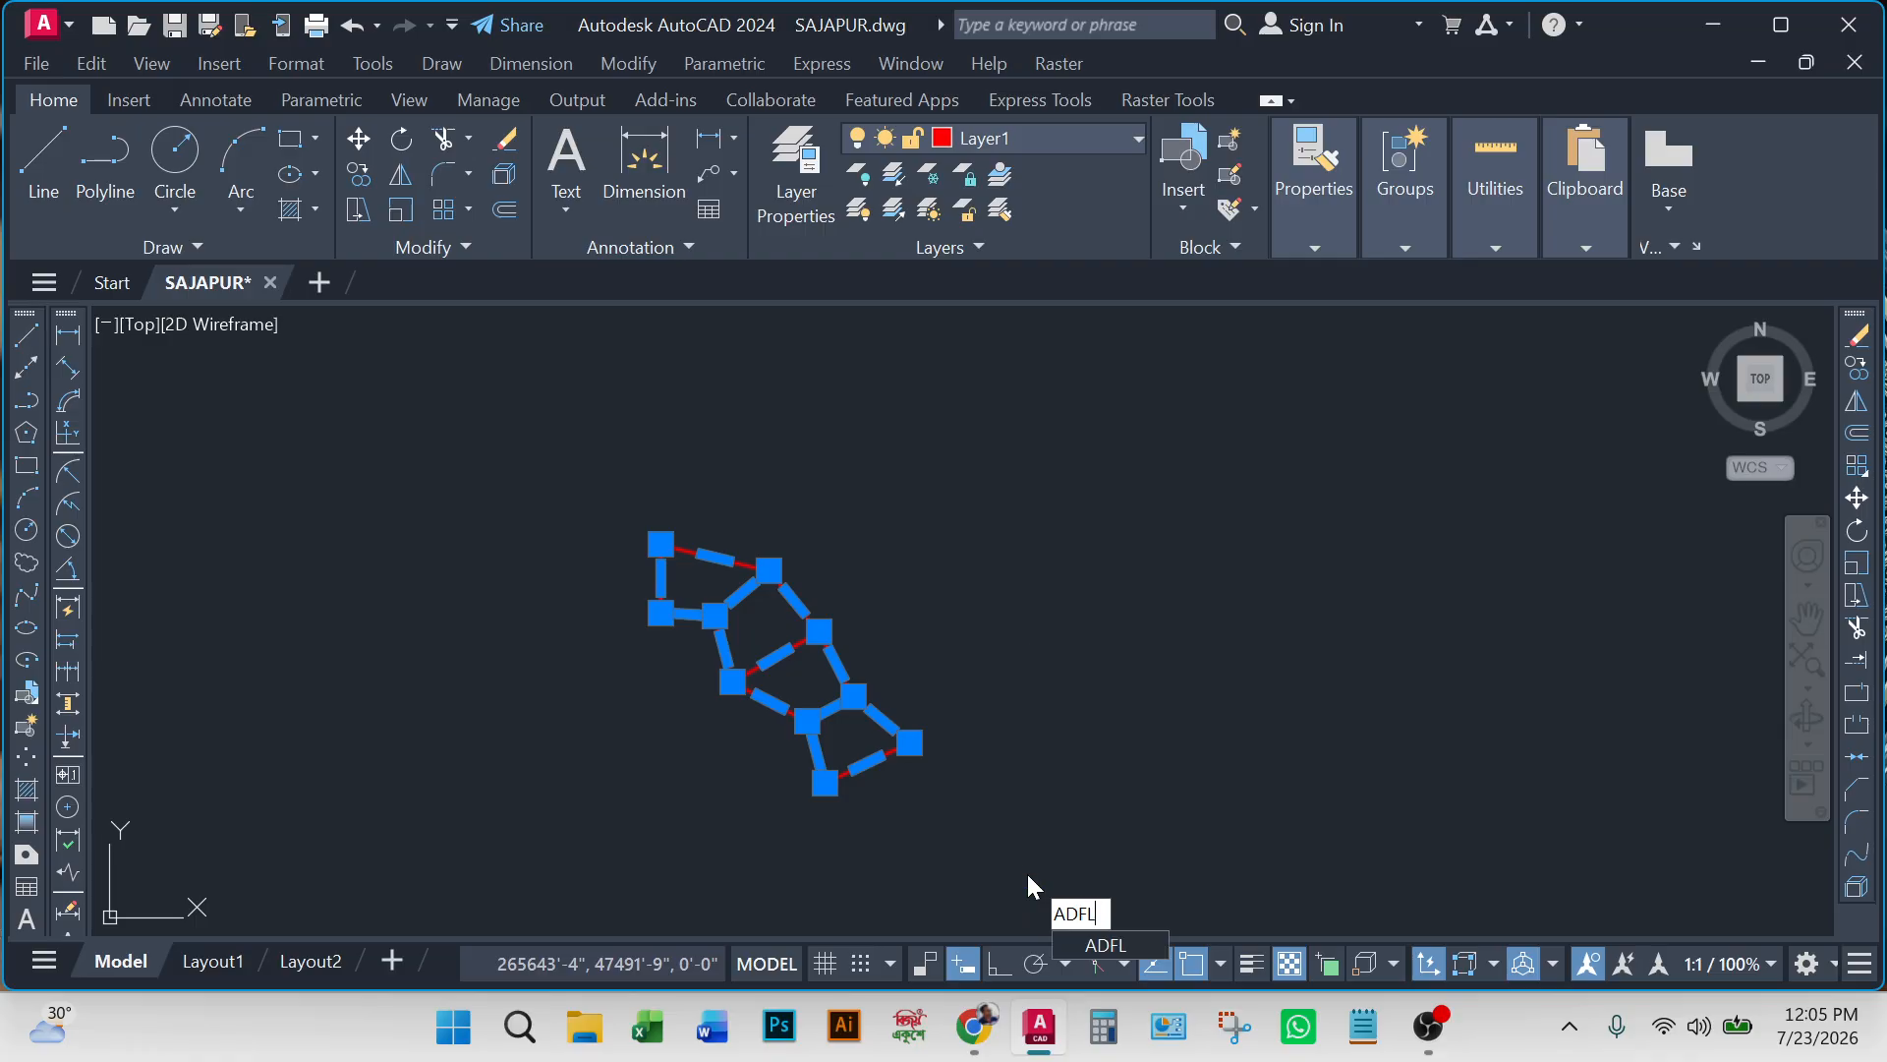
key(Return)
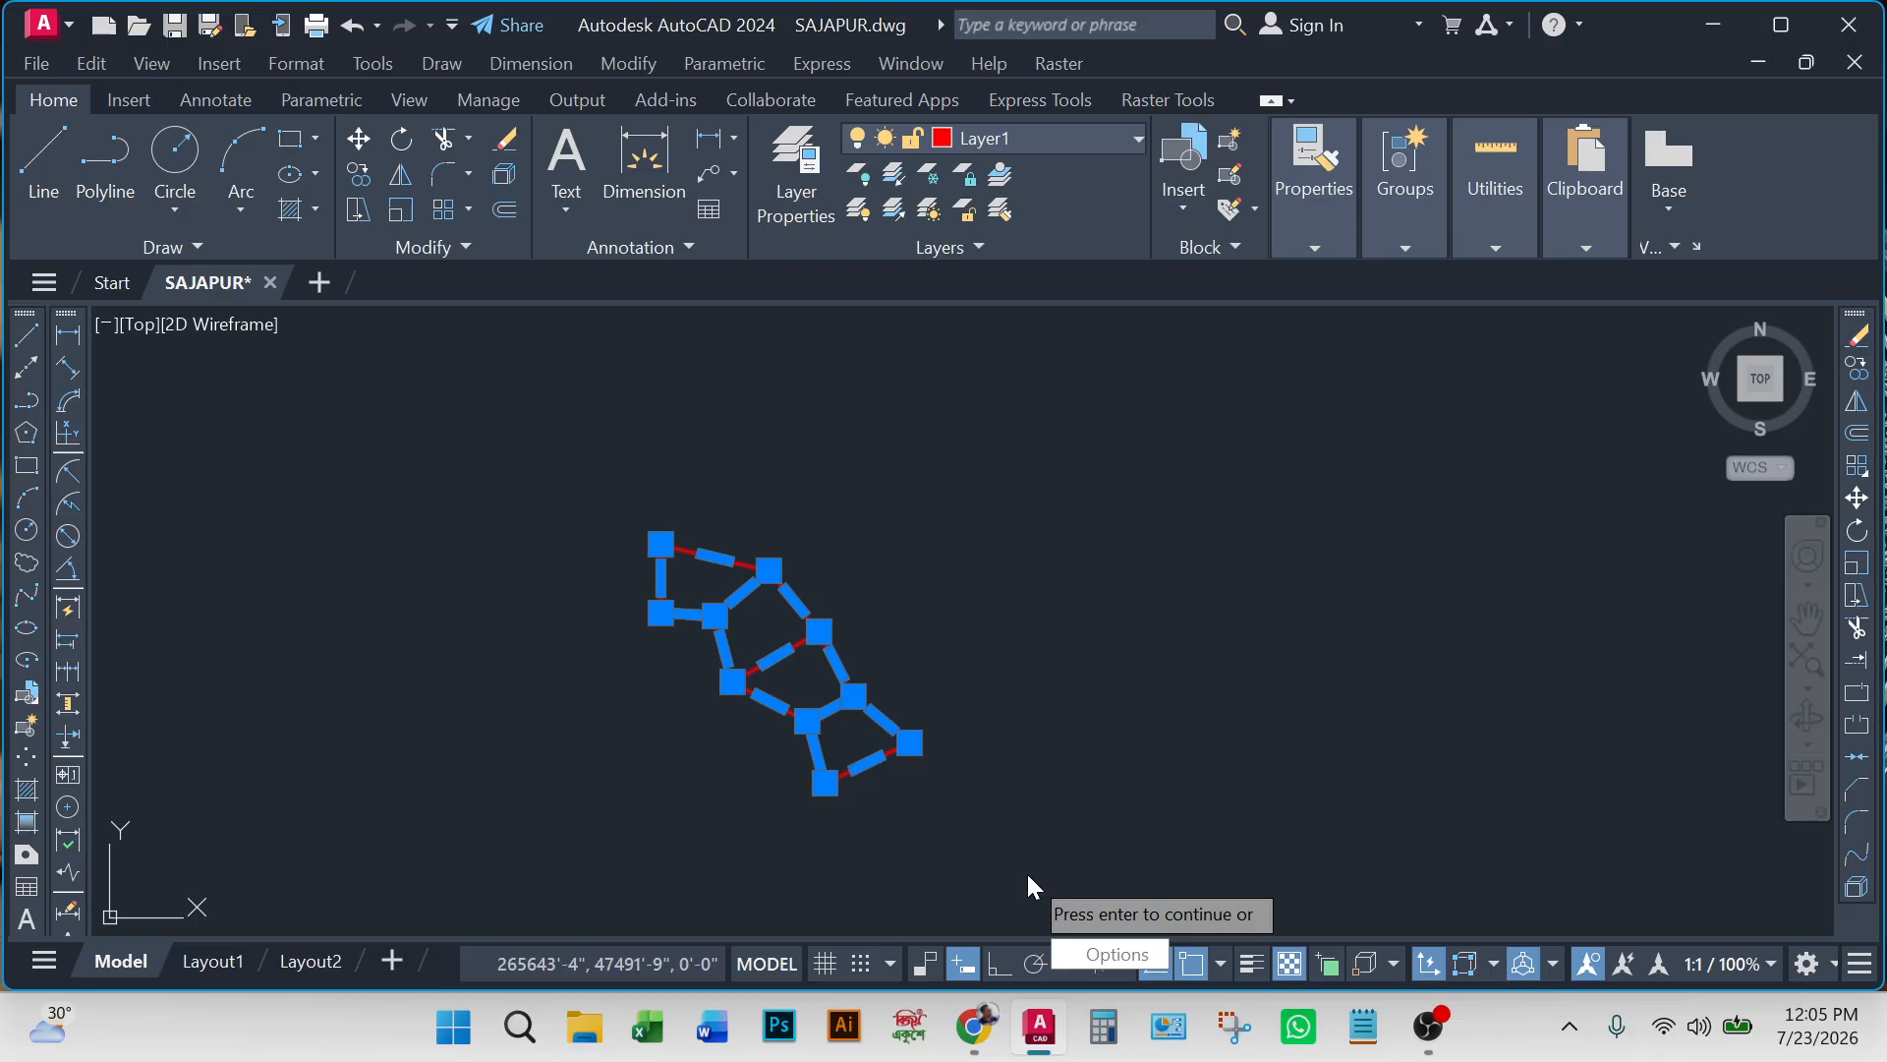
click(1085, 950)
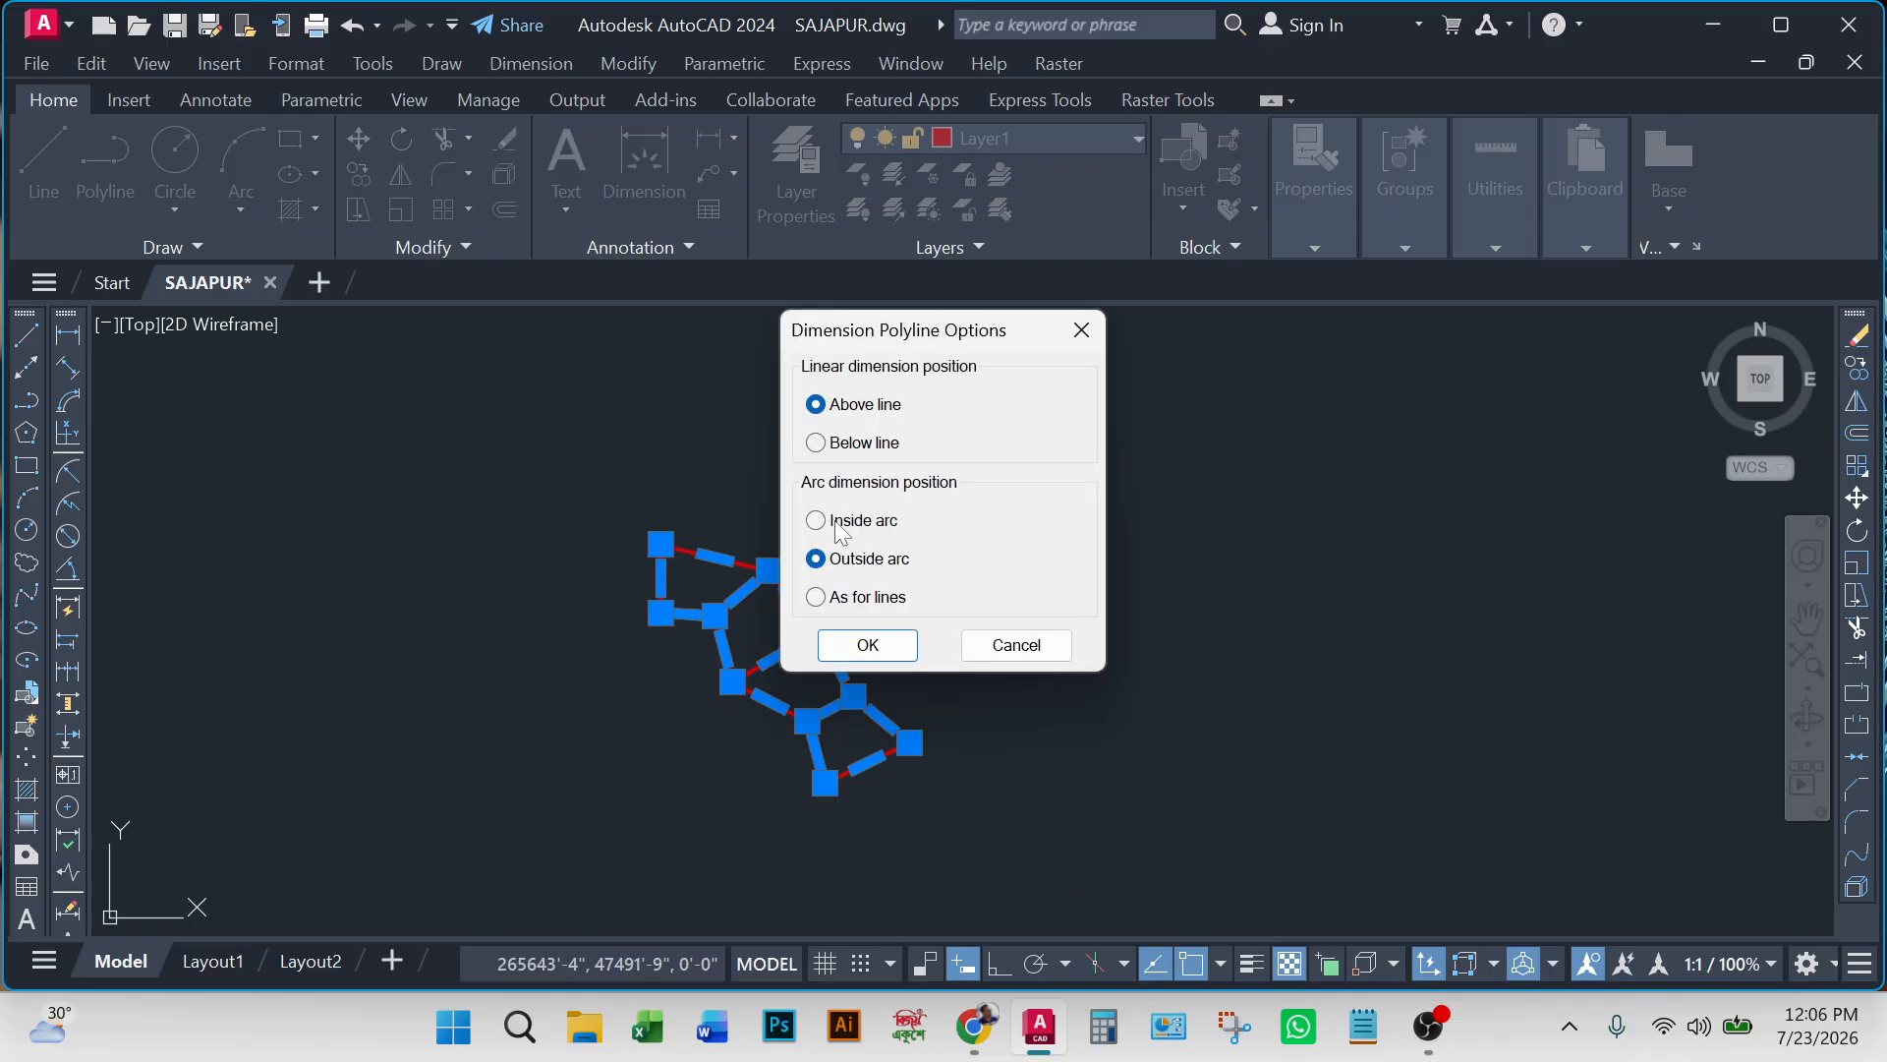
click(868, 644)
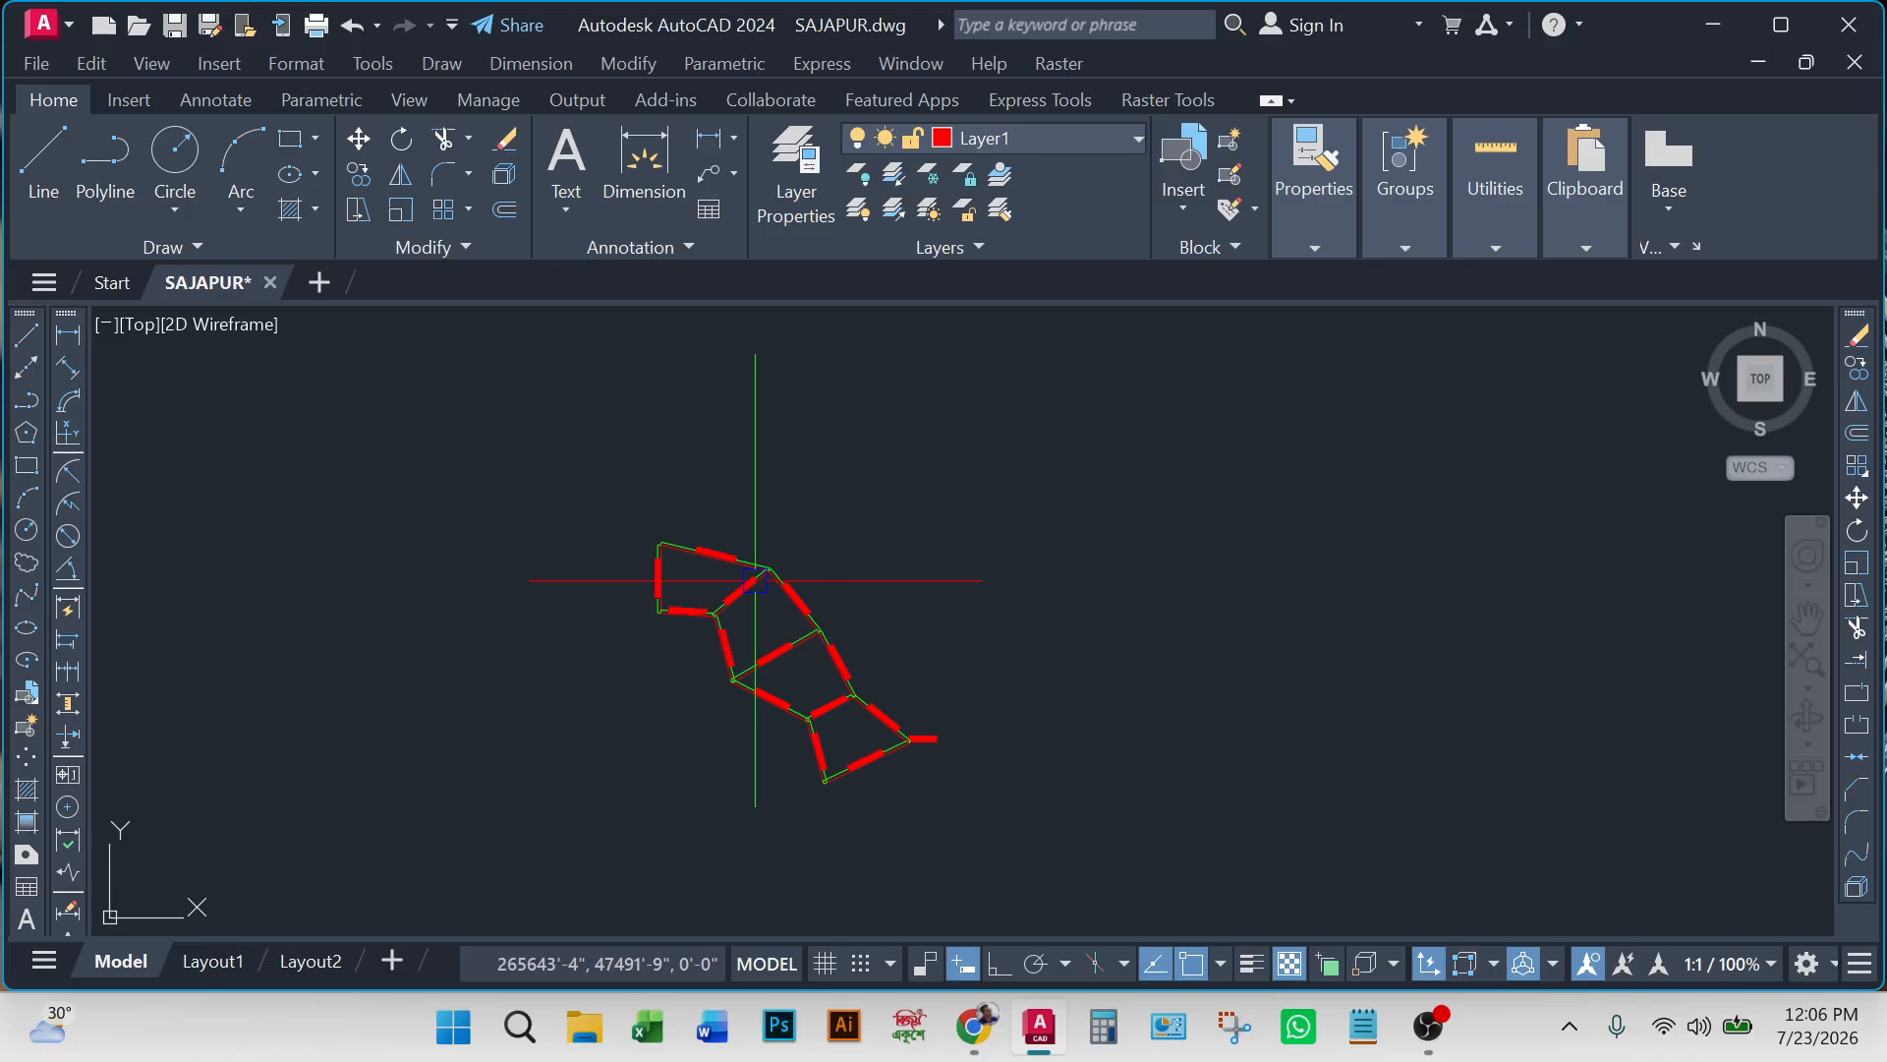
Delete the stray short dimension beside the rightmost corner of the lowest plot.
scroll(752, 582, up, 5)
mouse_move(819, 636)
middle_down()
mouse_move(855, 438)
mouse_move(838, 354)
middle_up()
scroll(869, 638, down, 2)
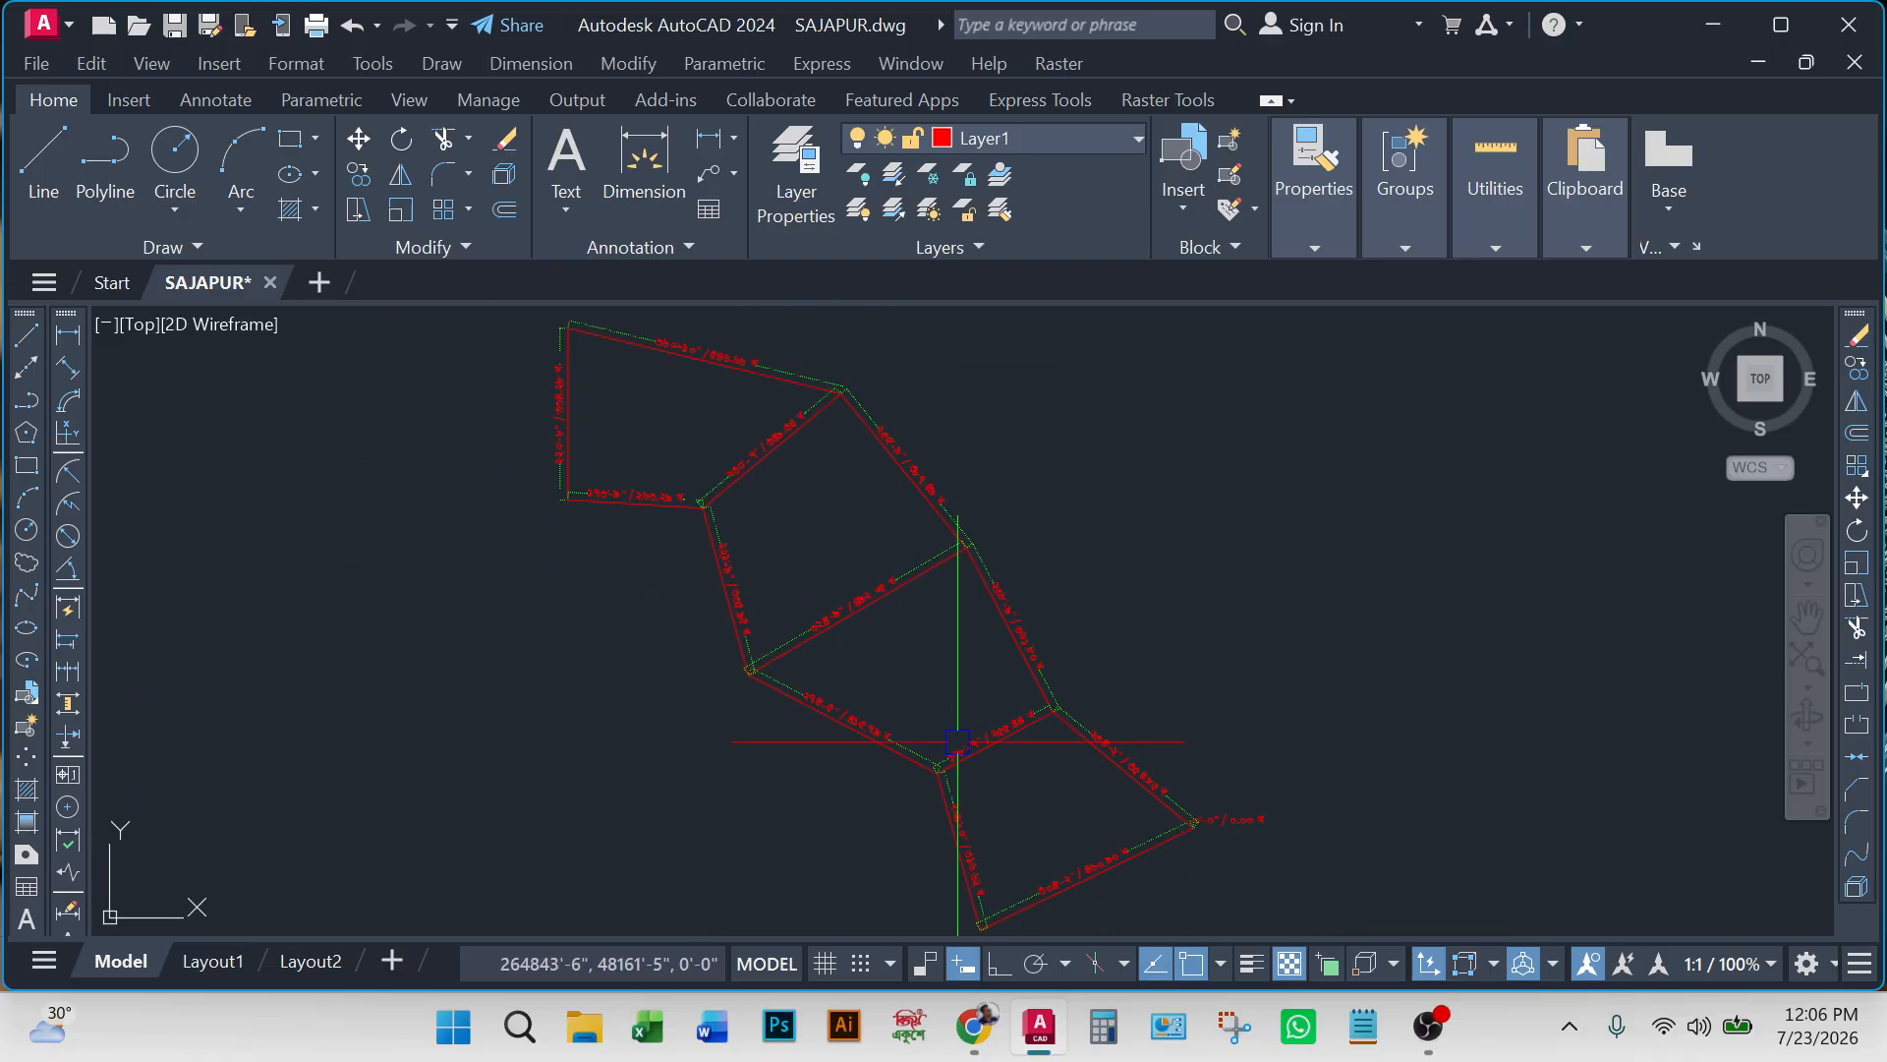
middle_drag(959, 743, 825, 658)
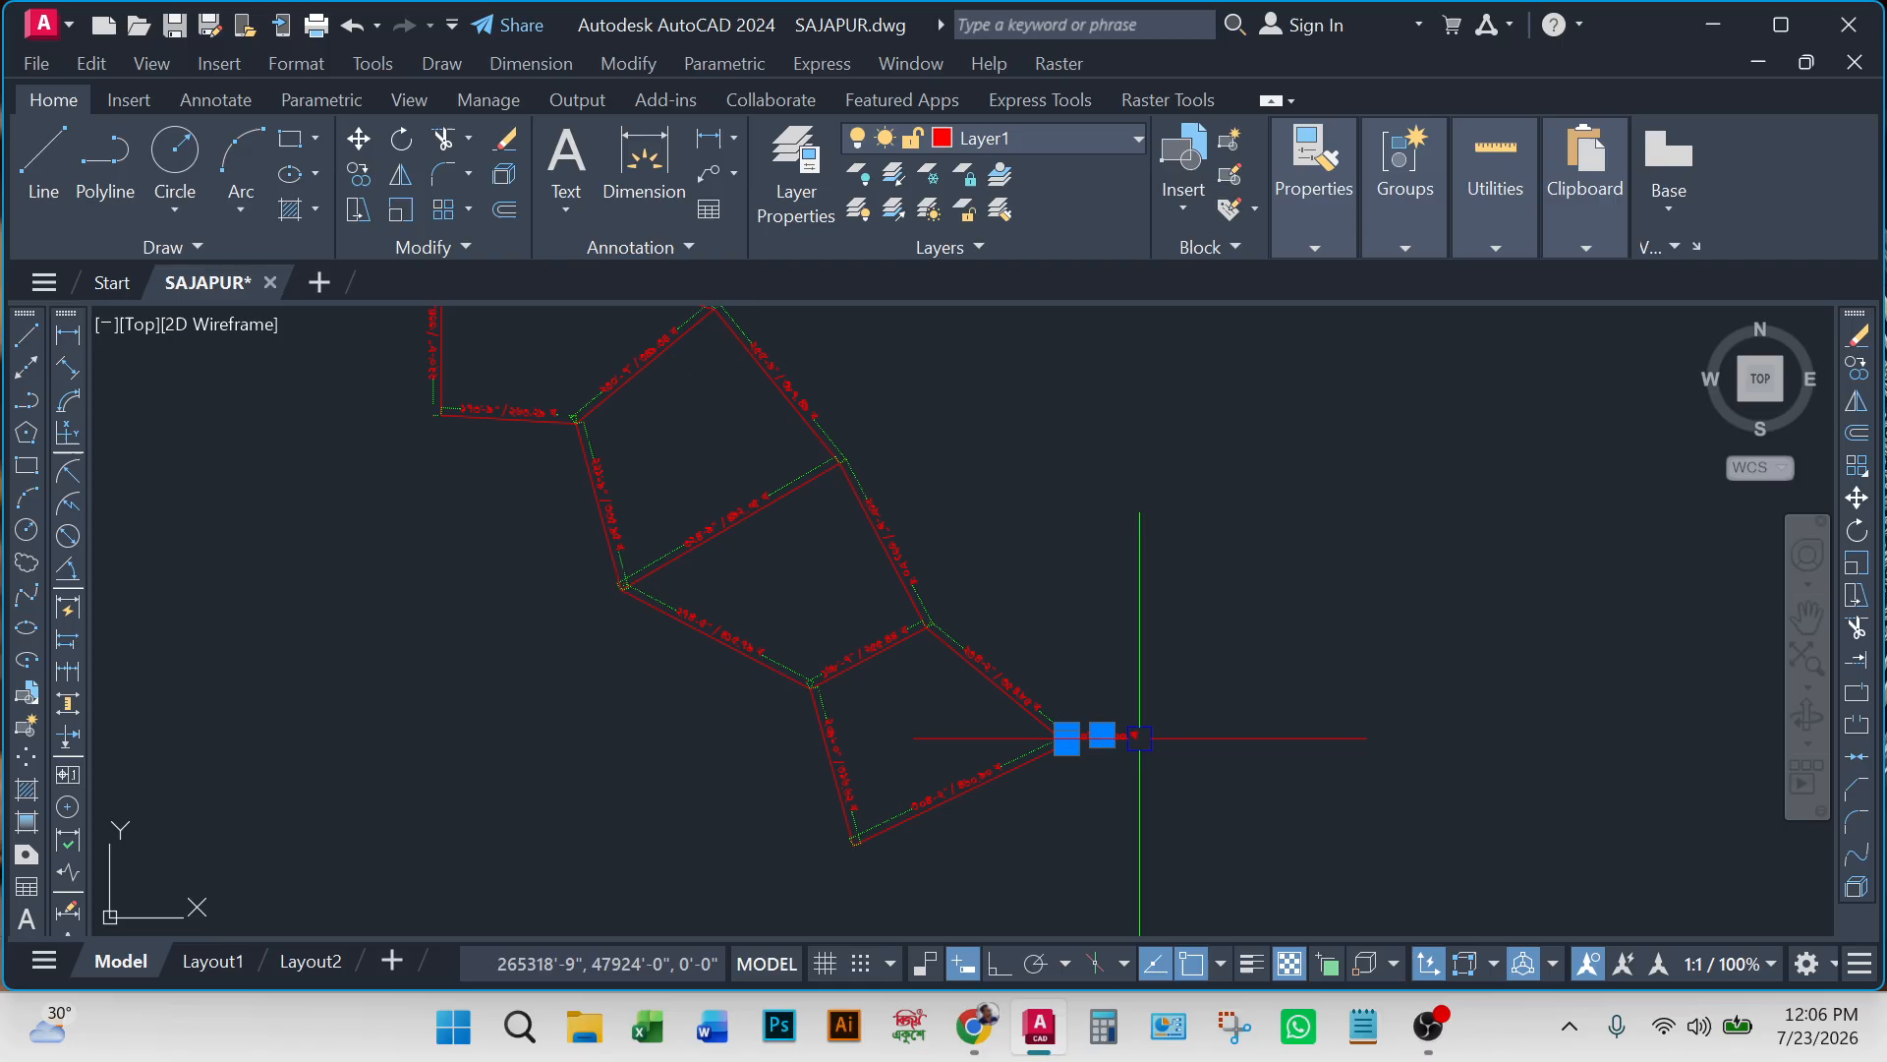
scroll(990, 666, up, 6)
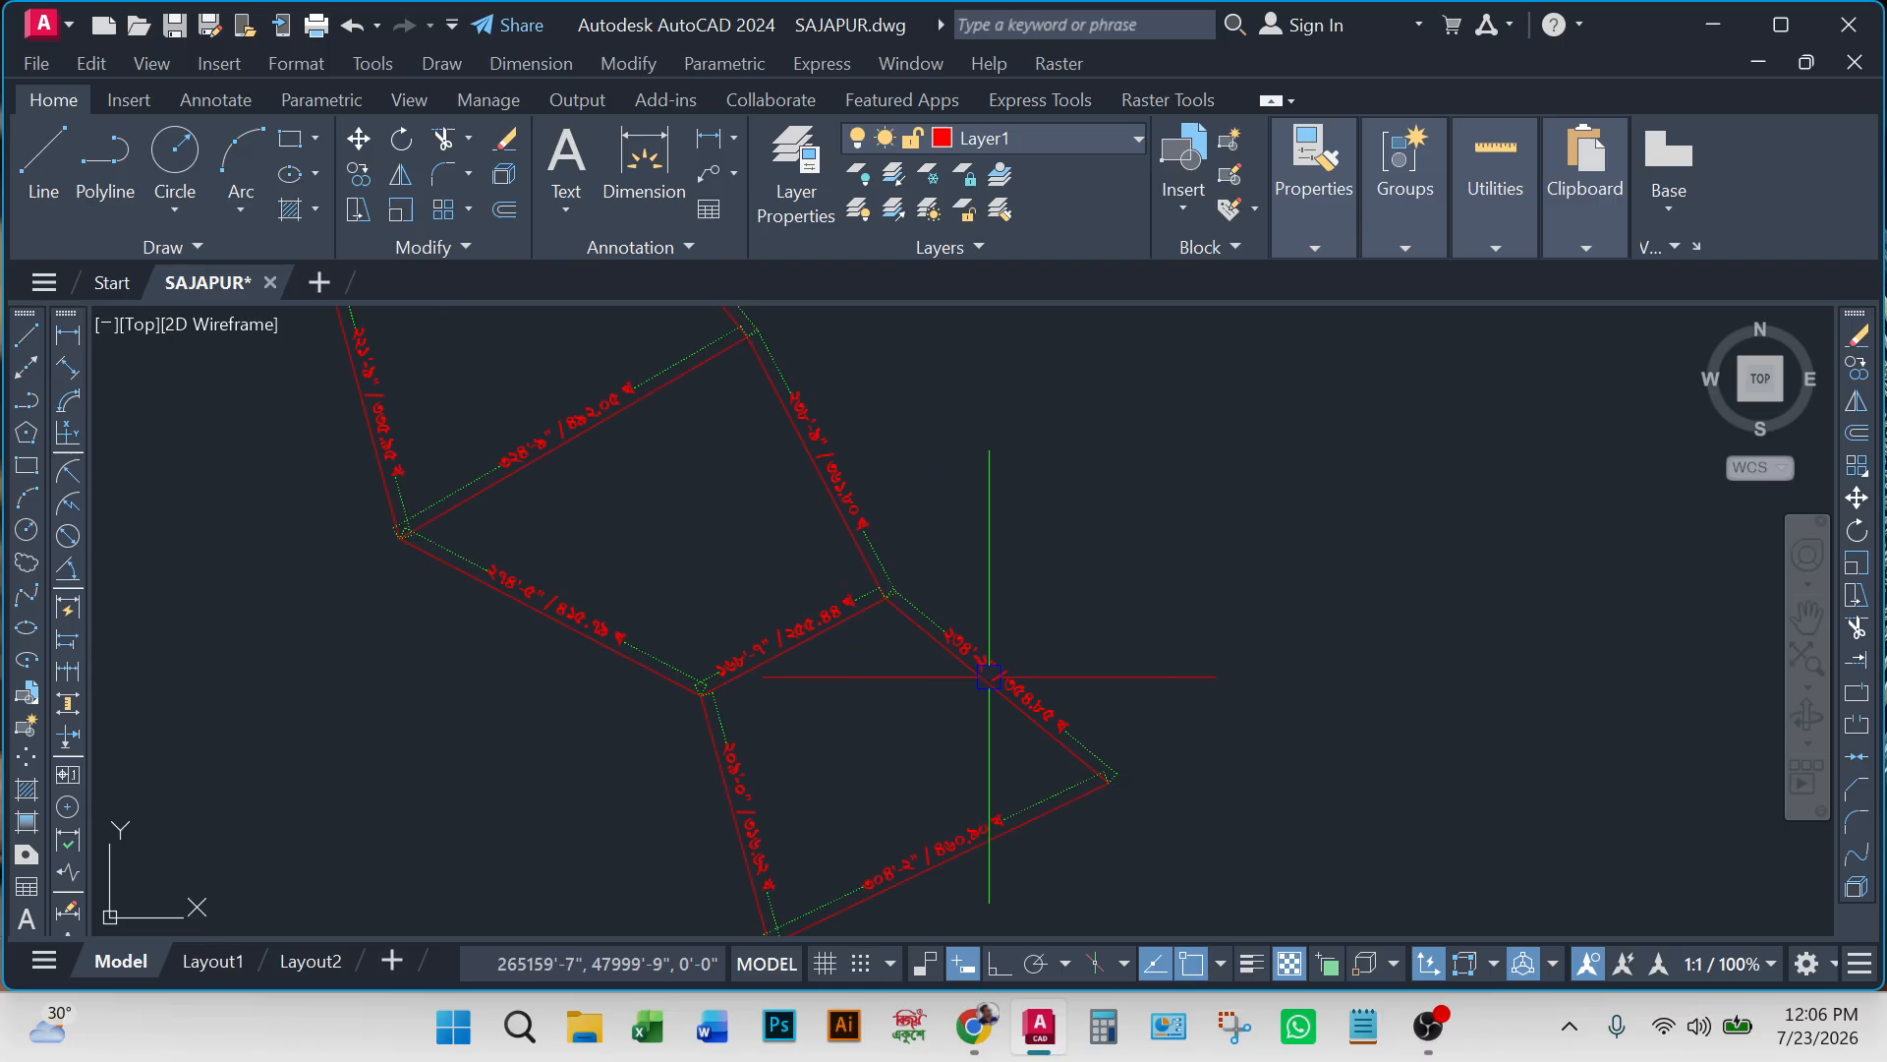
Switch to Calculator and place its window beside the dimension on the lowest plot's upper-right edge.
middle_drag(1059, 707, 948, 597)
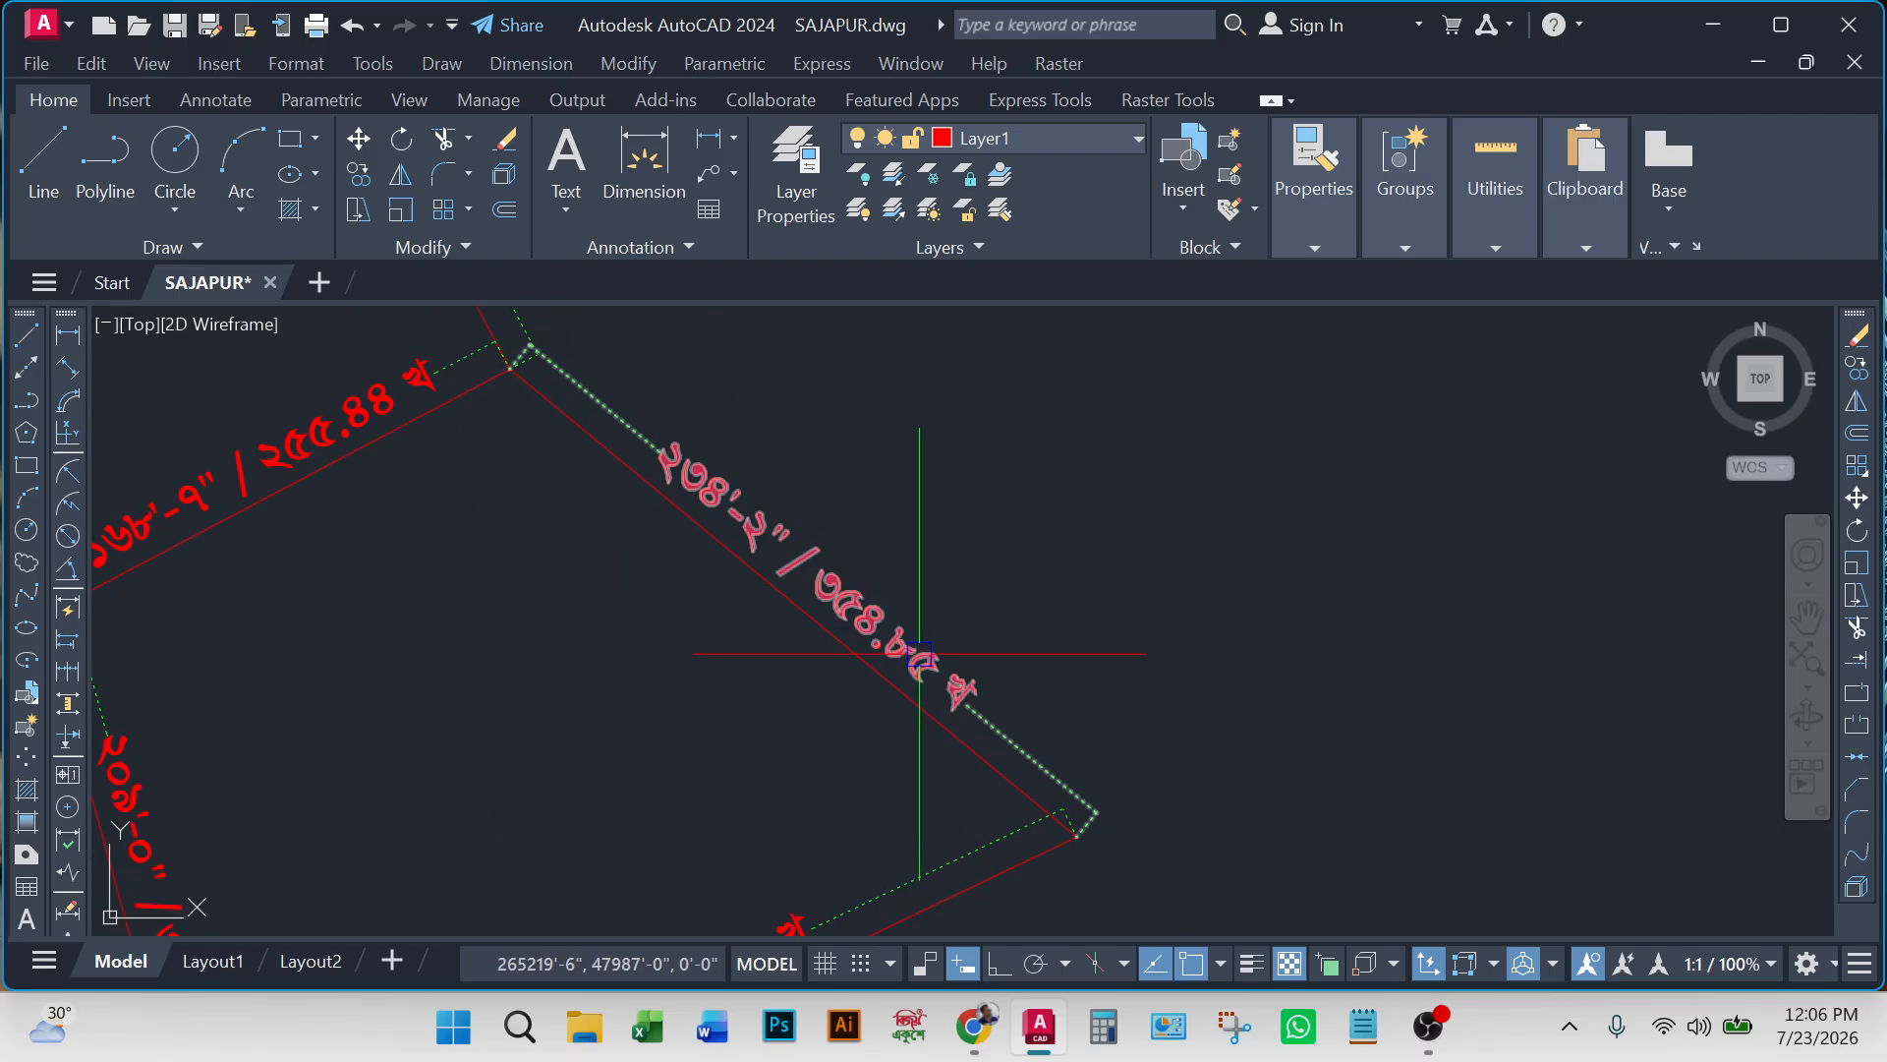
click(1095, 1037)
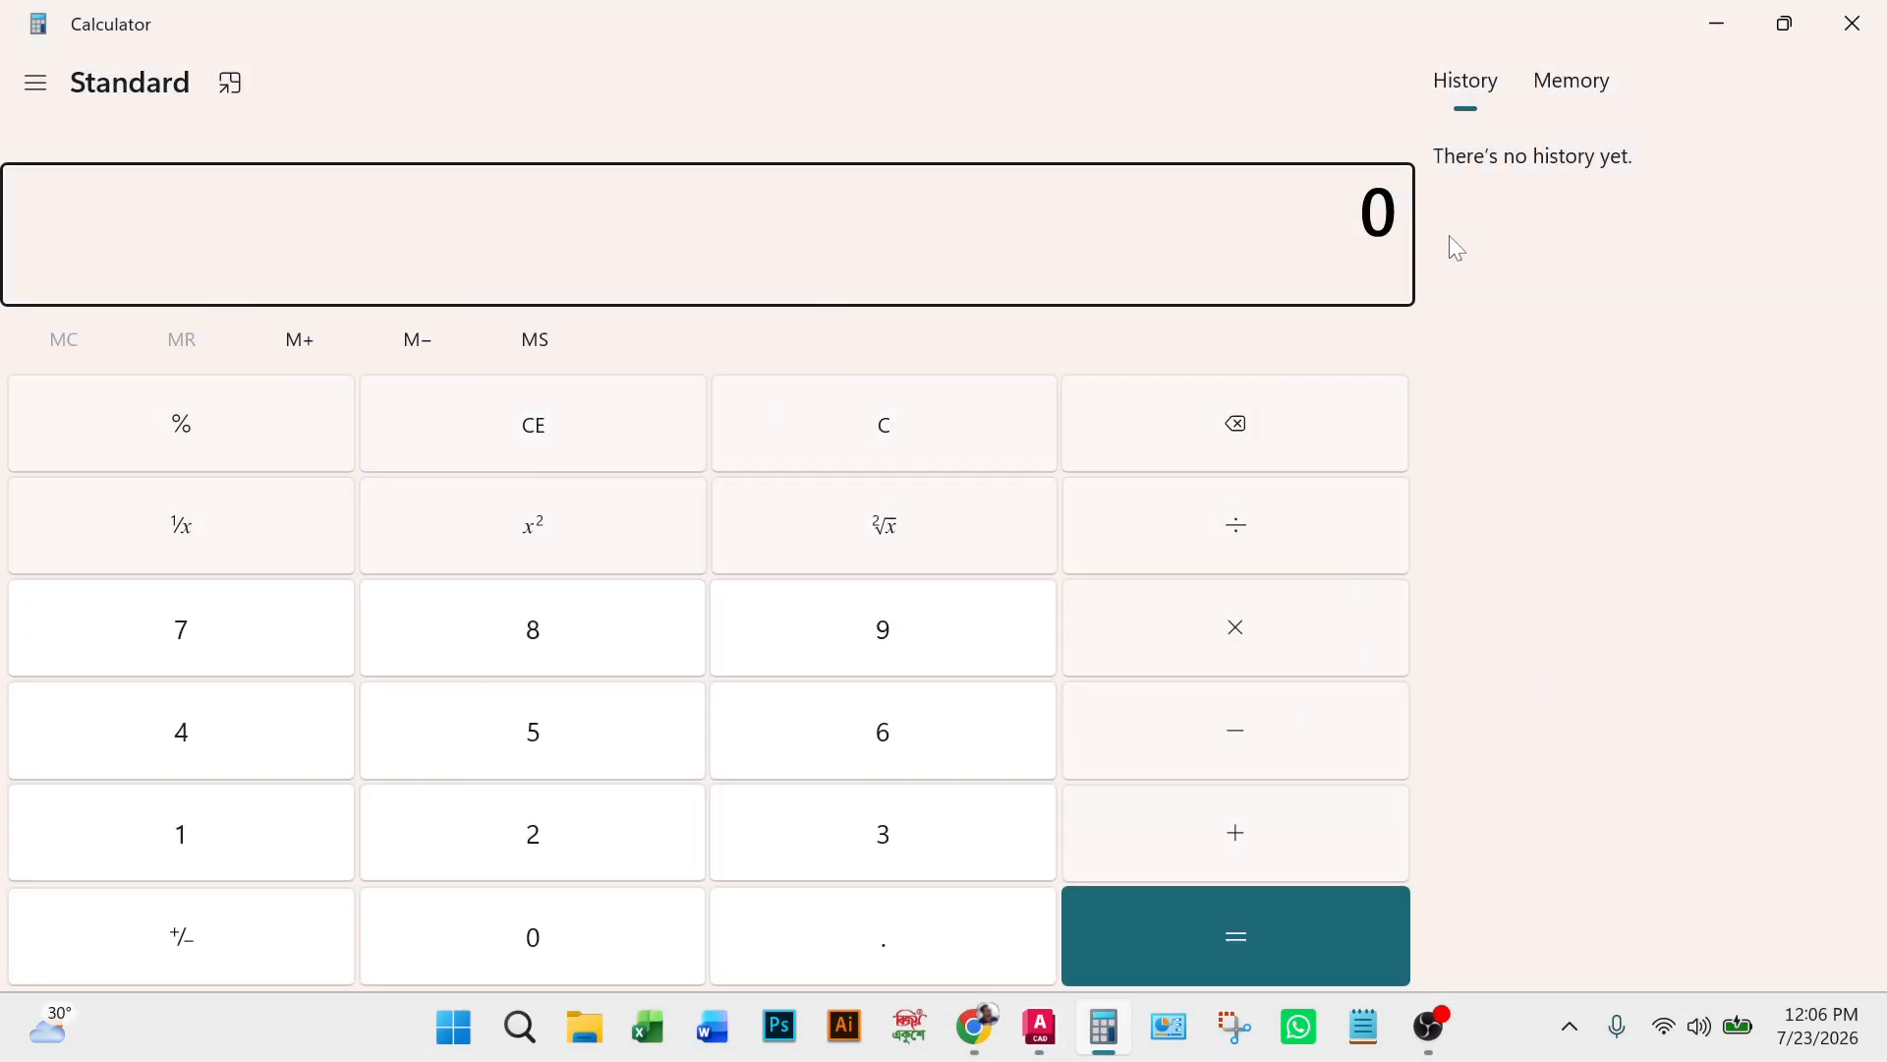
click(1766, 26)
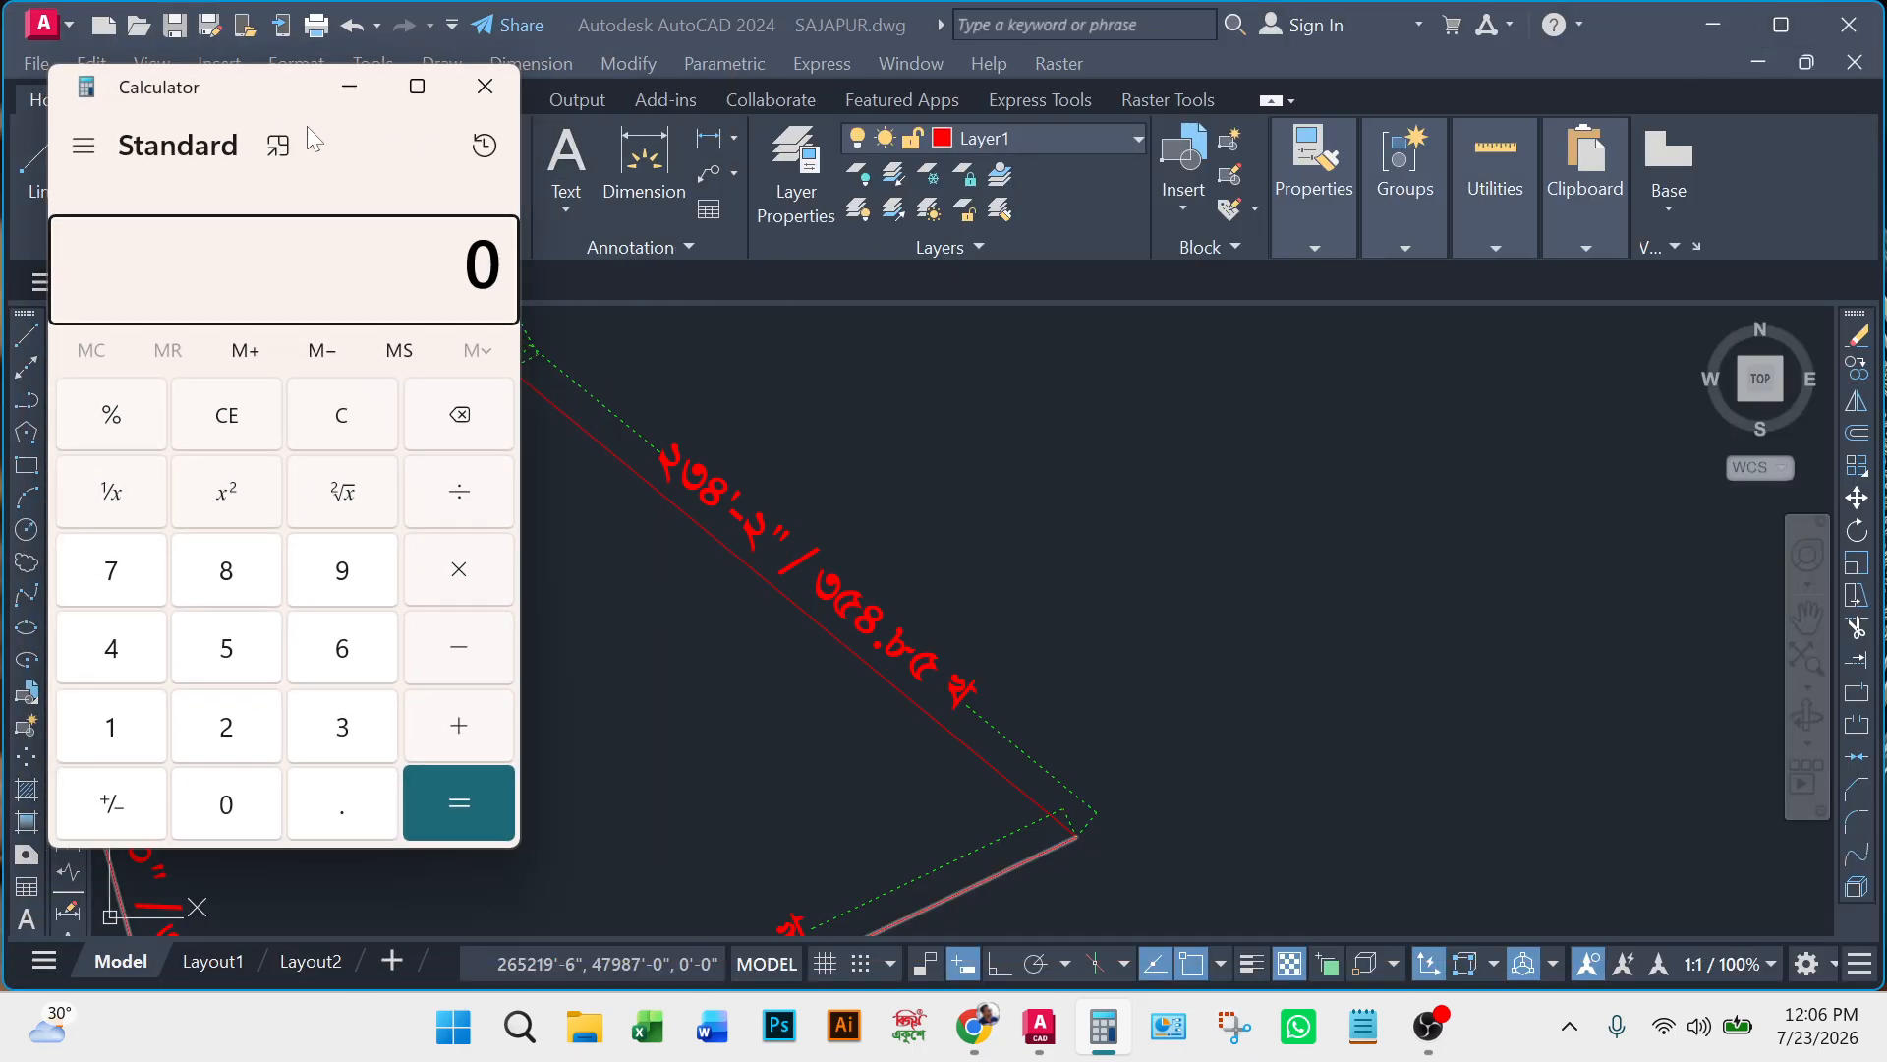
drag(261, 91, 1434, 190)
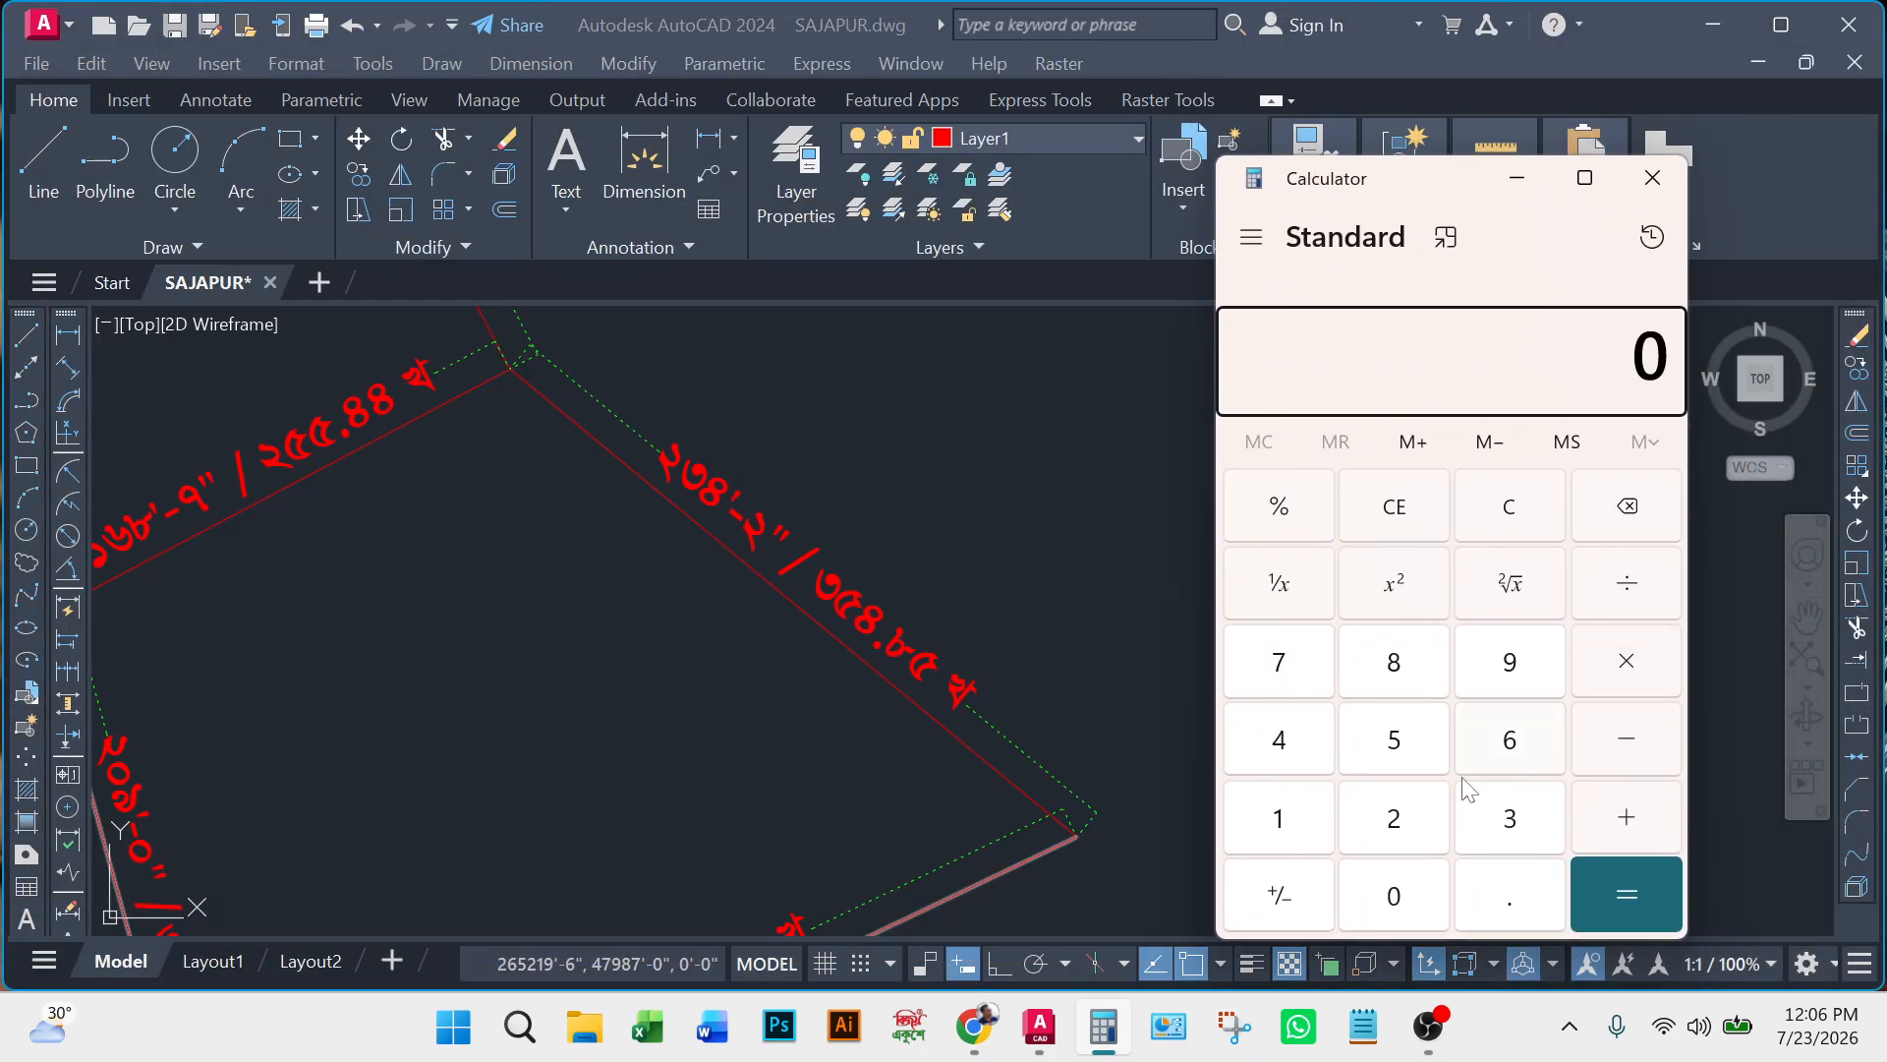
Calculate 354.85 × 0.66 to check the links value of the upper-right edge against its feet value.
click(1509, 821)
click(1394, 742)
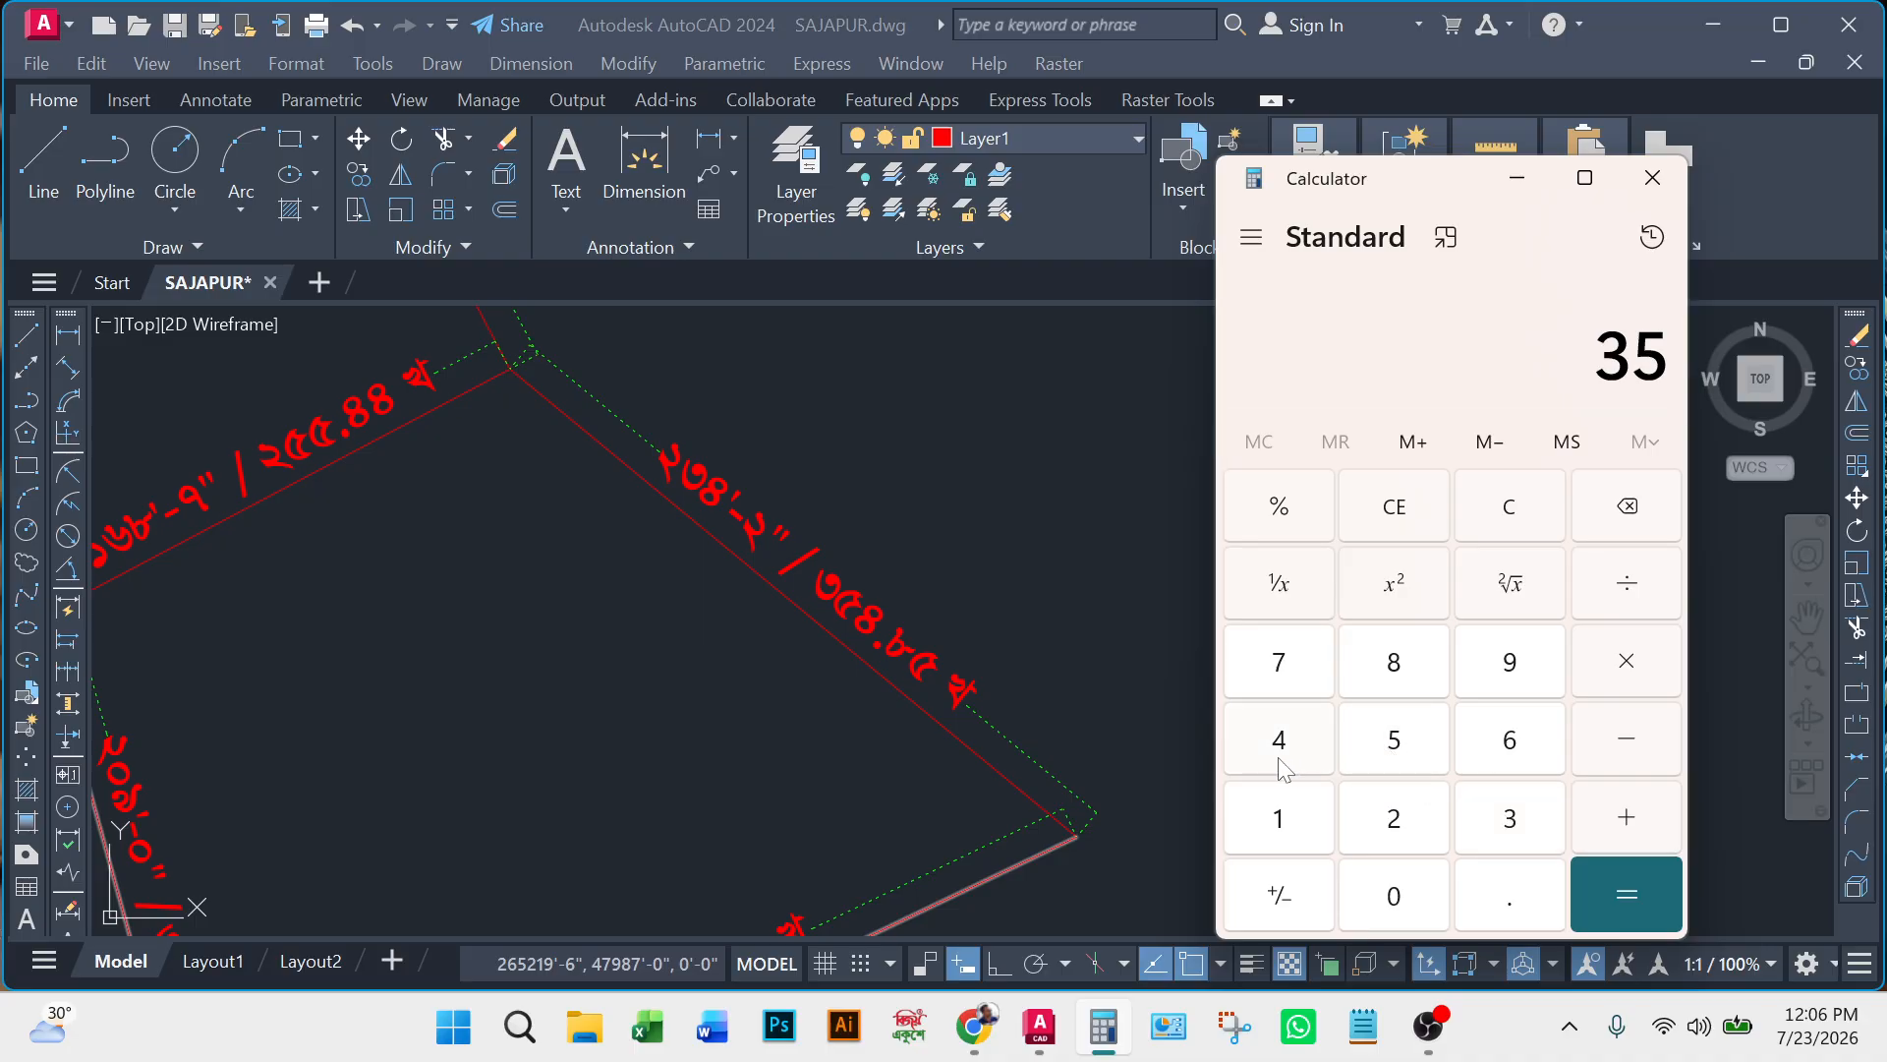
click(1279, 742)
click(1499, 893)
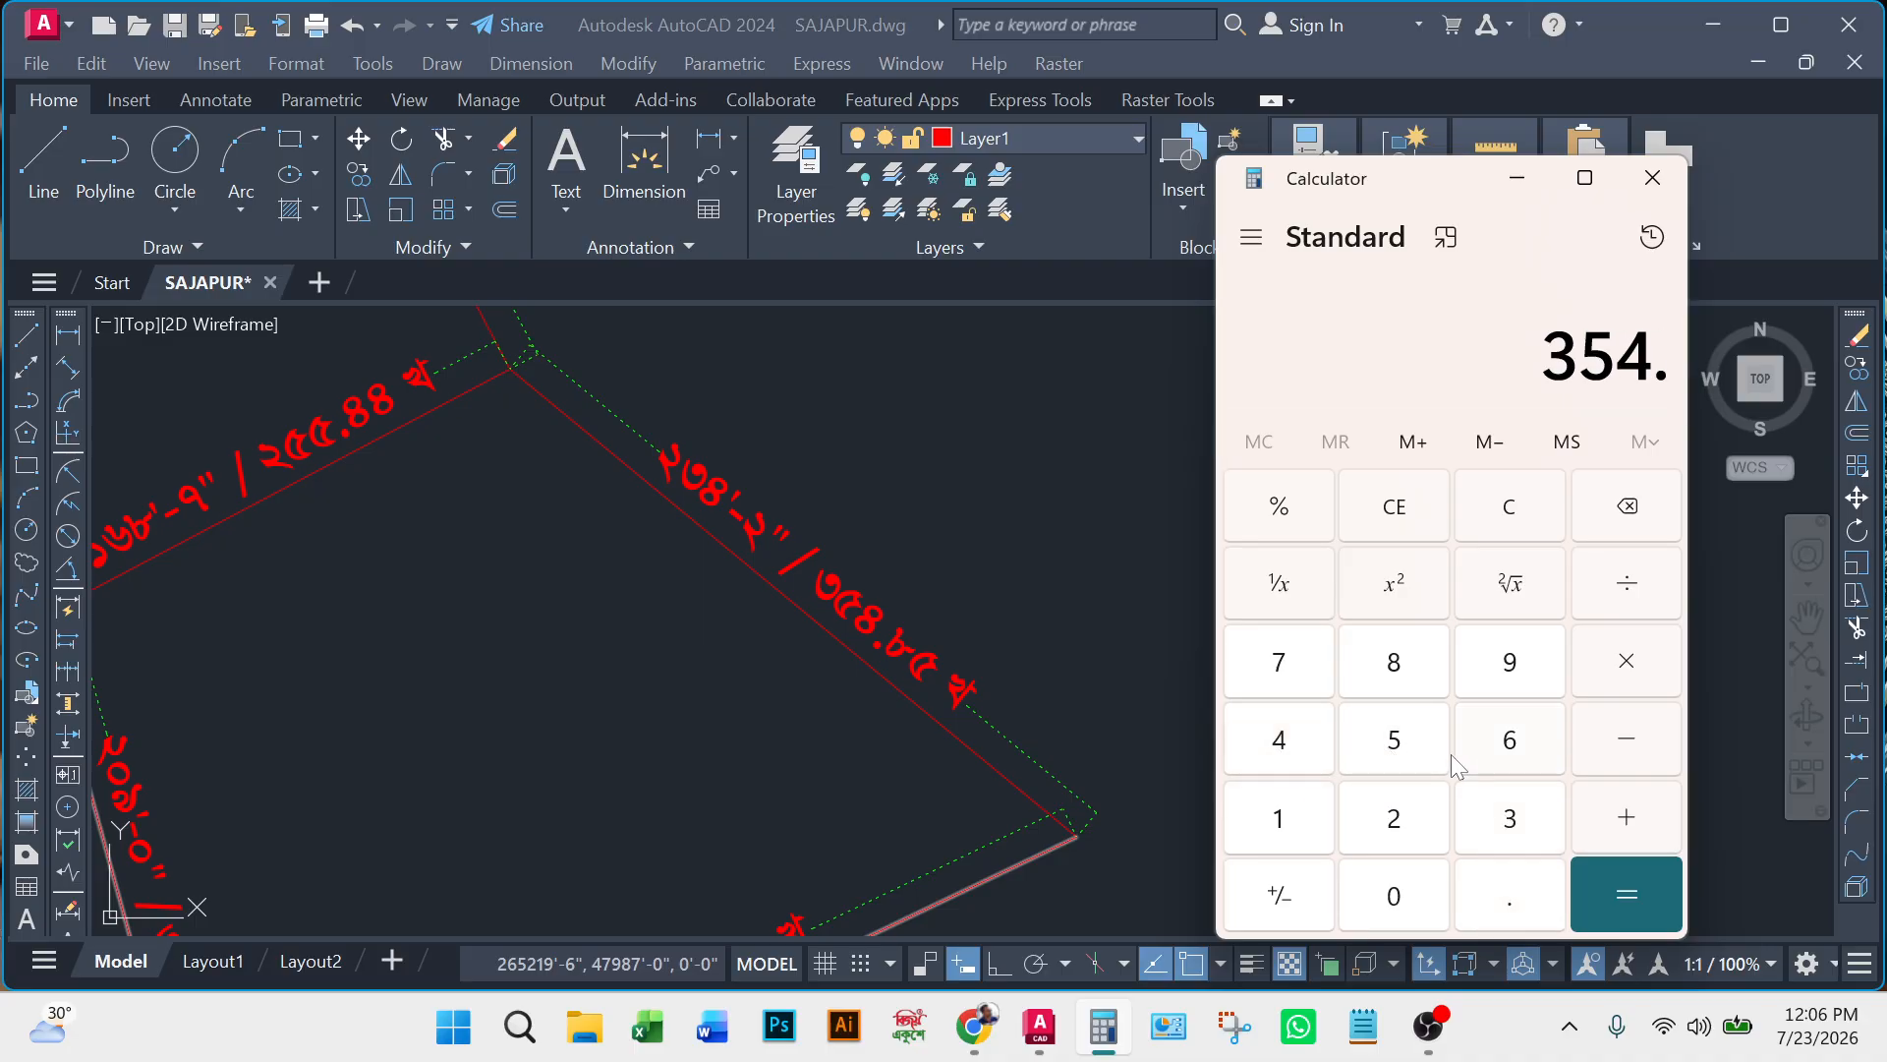
click(1394, 662)
click(1394, 740)
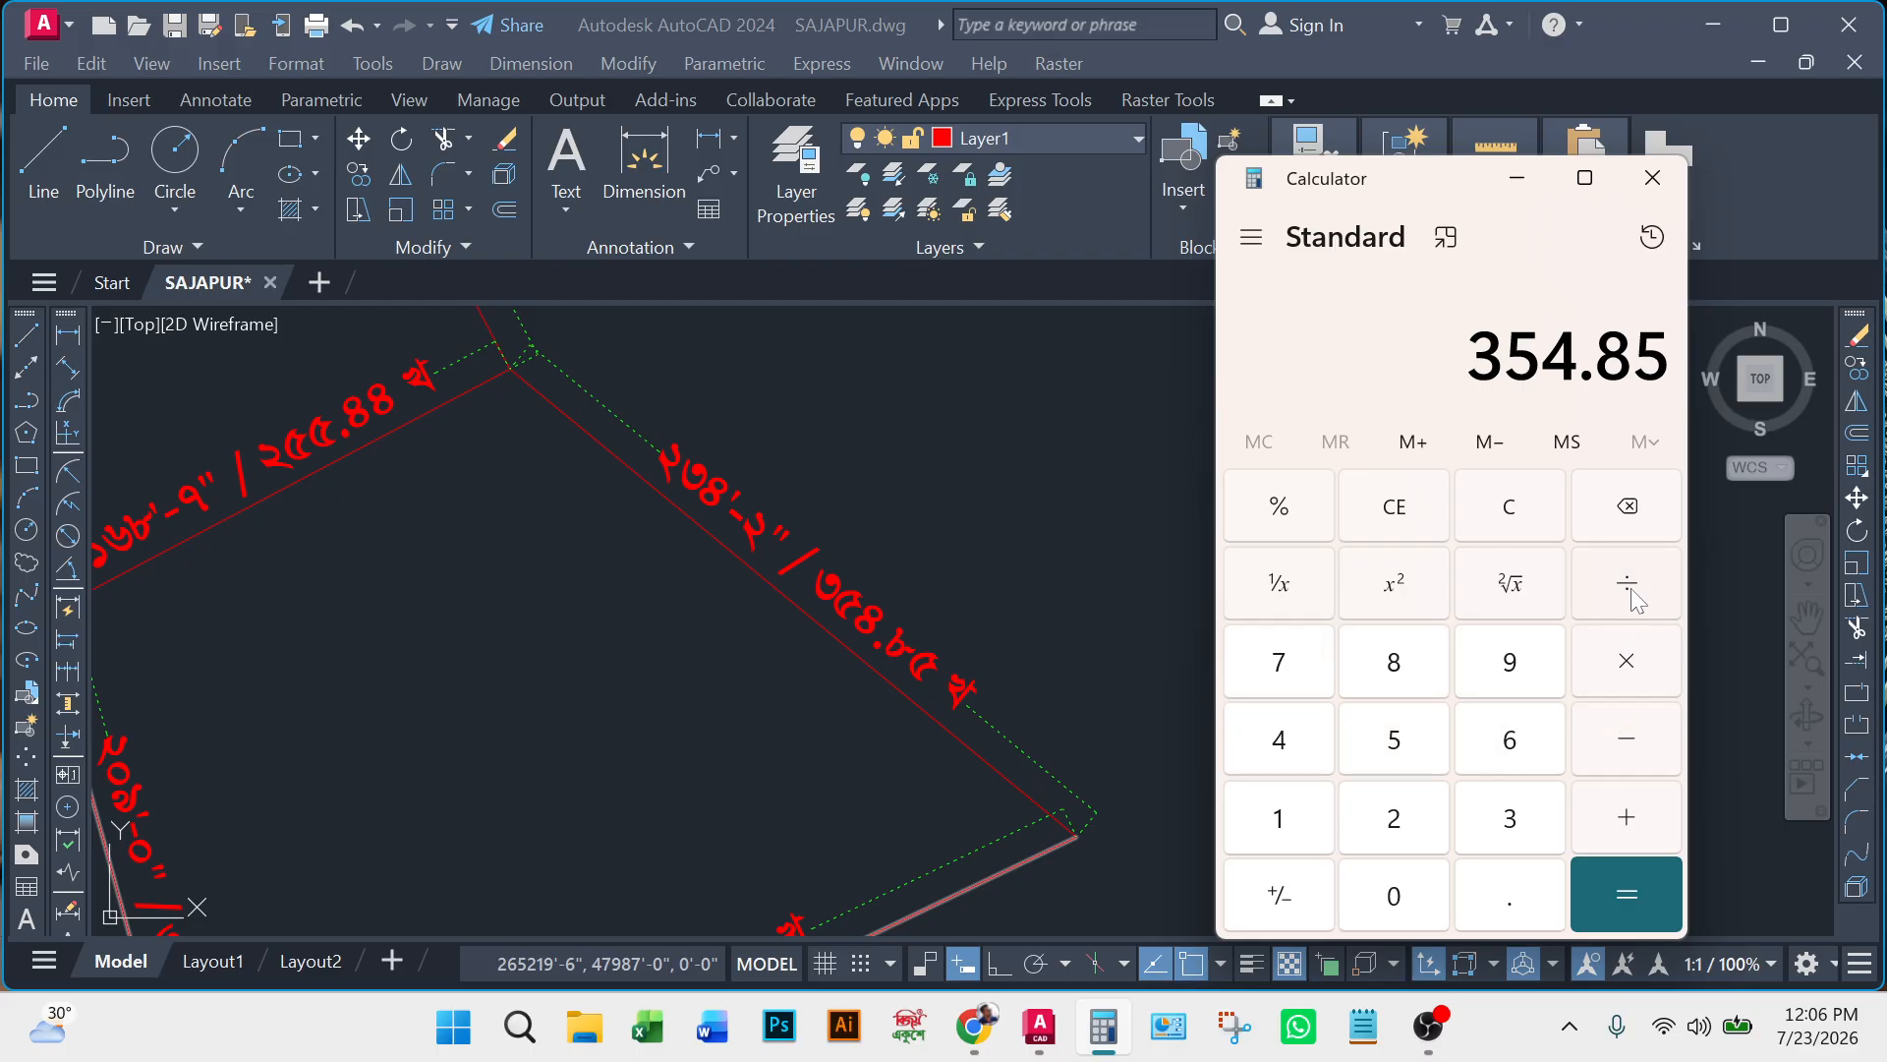
click(1627, 664)
click(1489, 896)
click(1504, 745)
click(1504, 745)
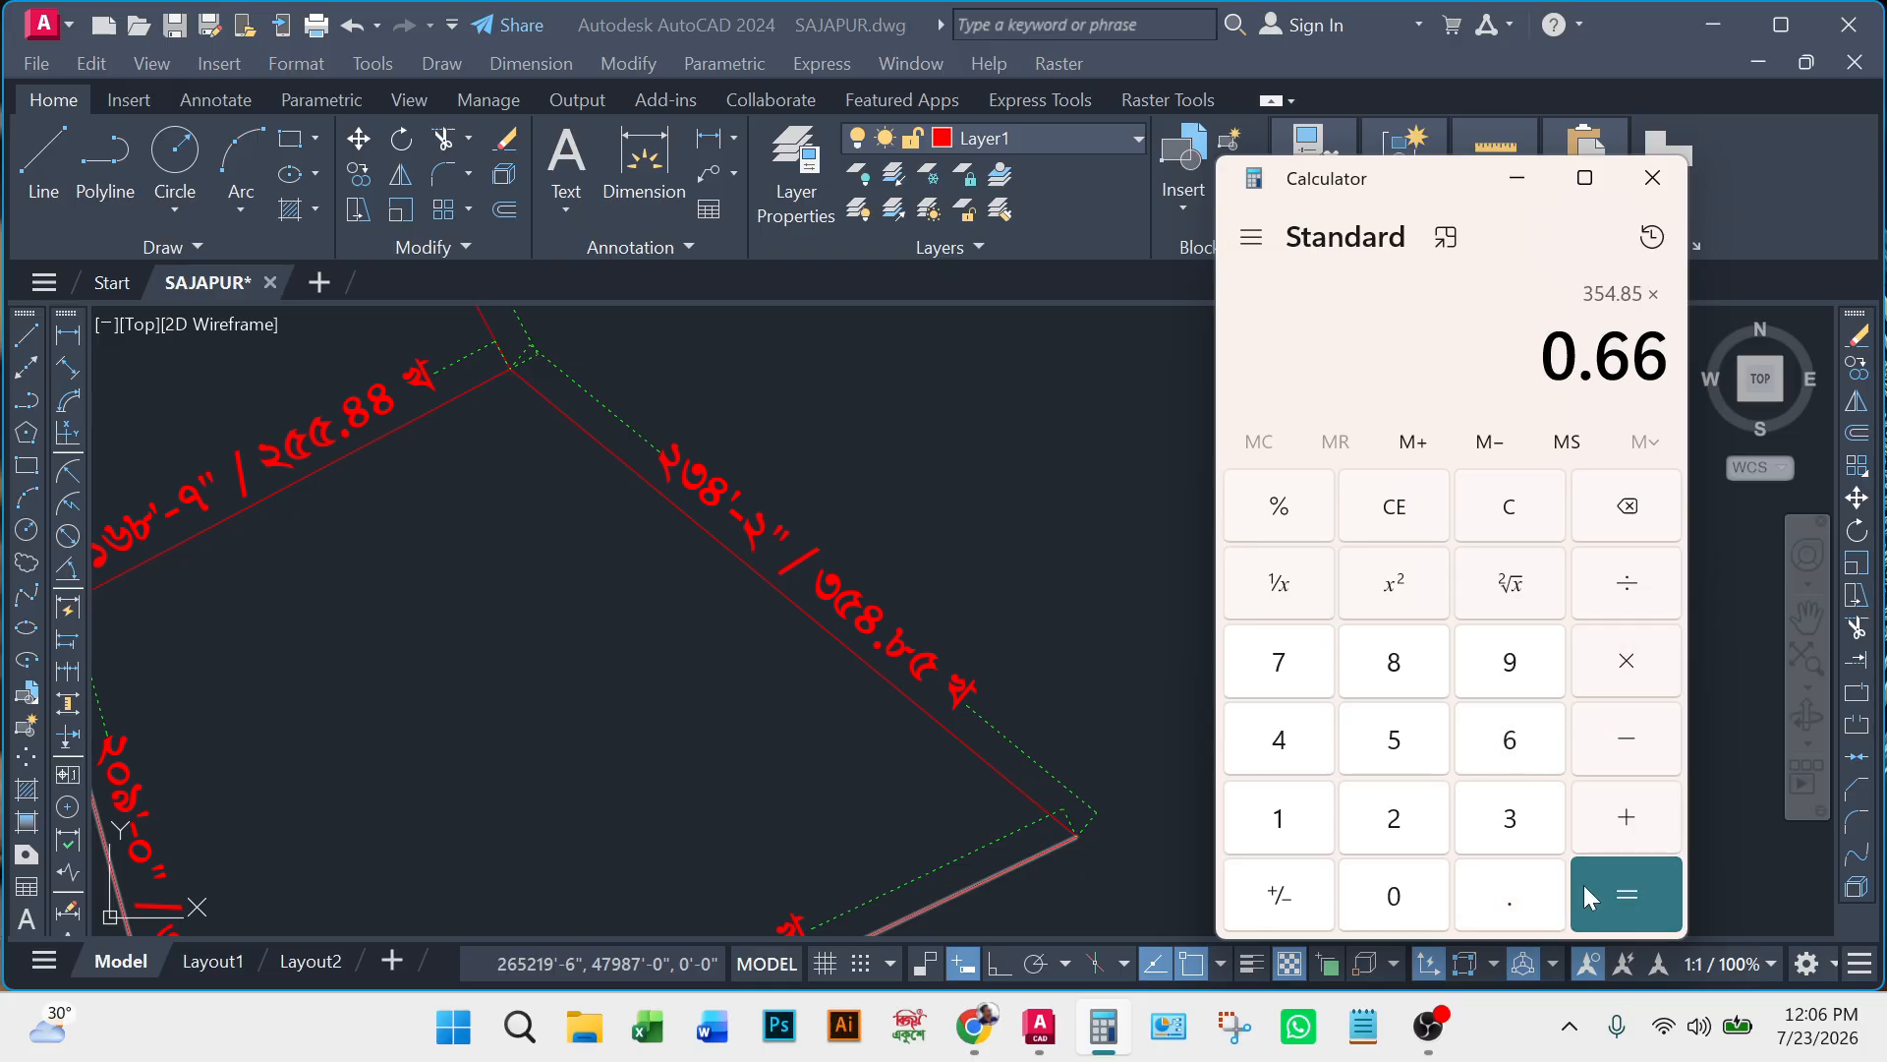
click(1602, 897)
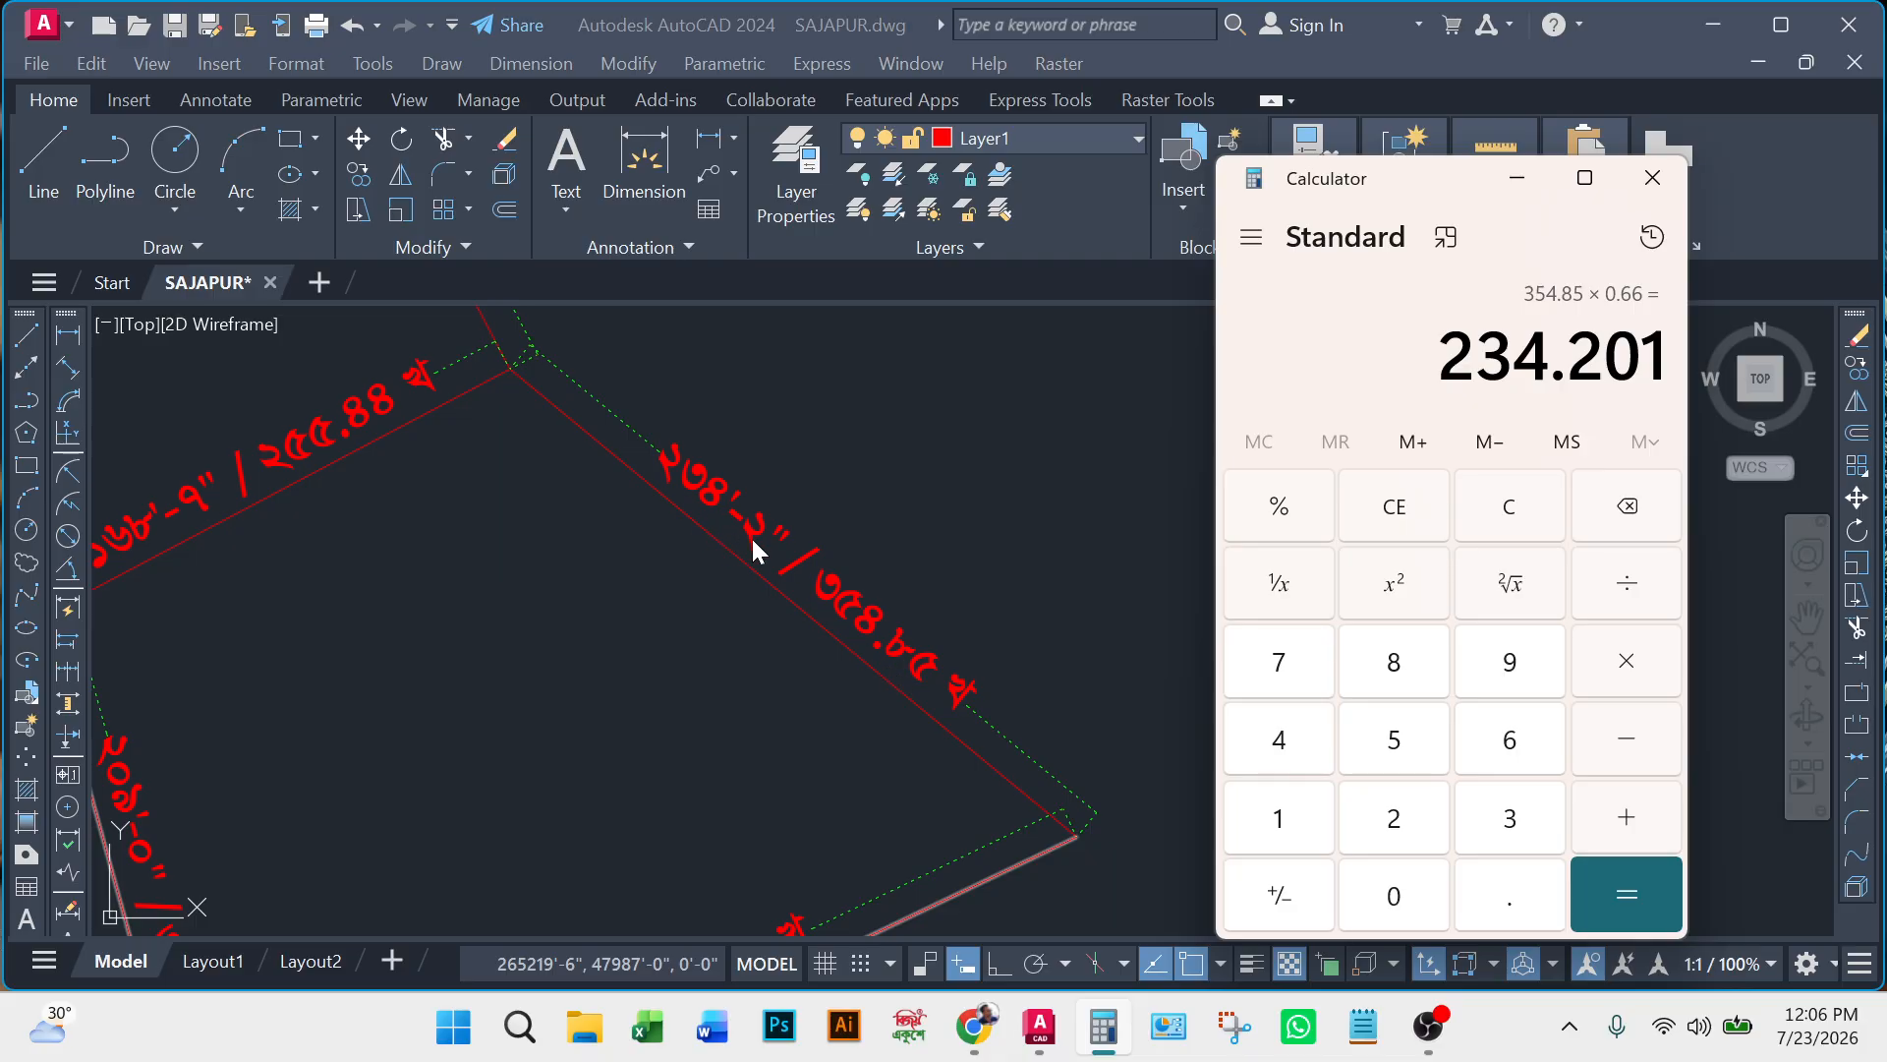
Return to AutoCAD and examine the new feet and links dimensions along the edges of the second plot group.
scroll(751, 589, down, 6)
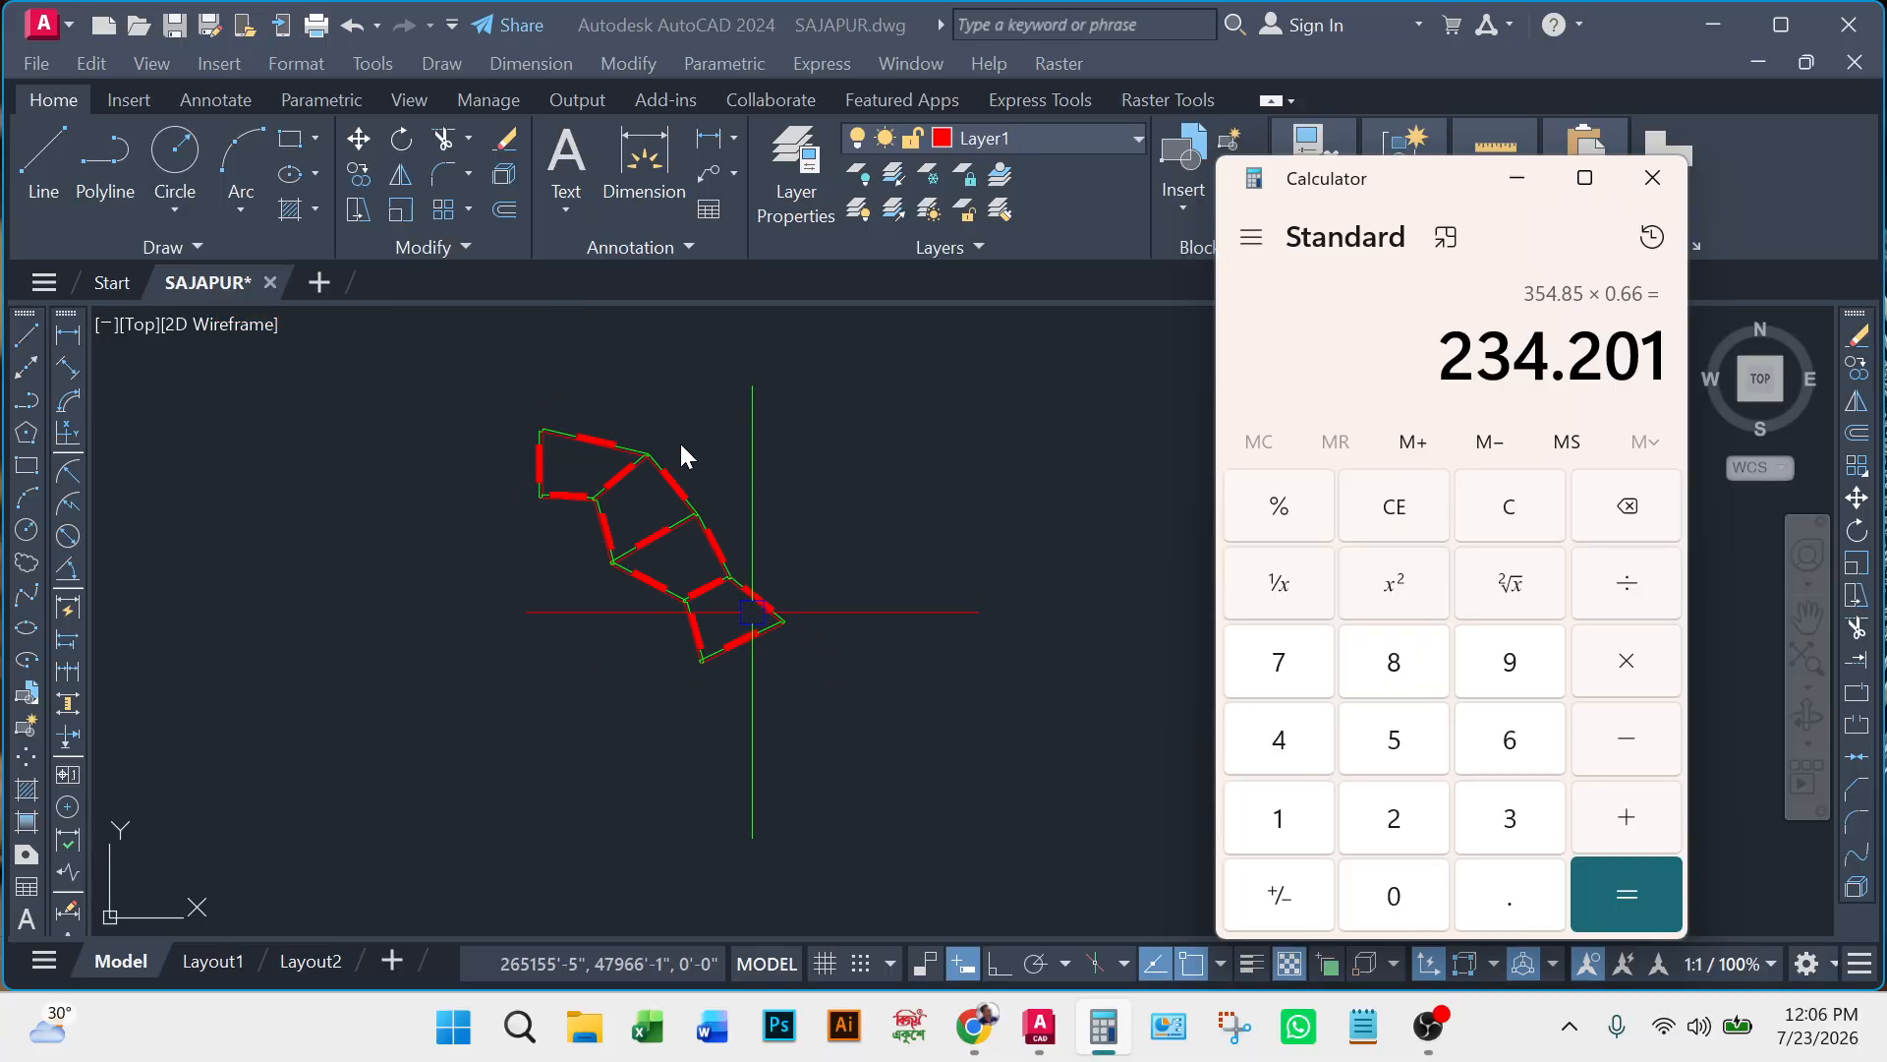
scroll(566, 446, up, 4)
click(696, 637)
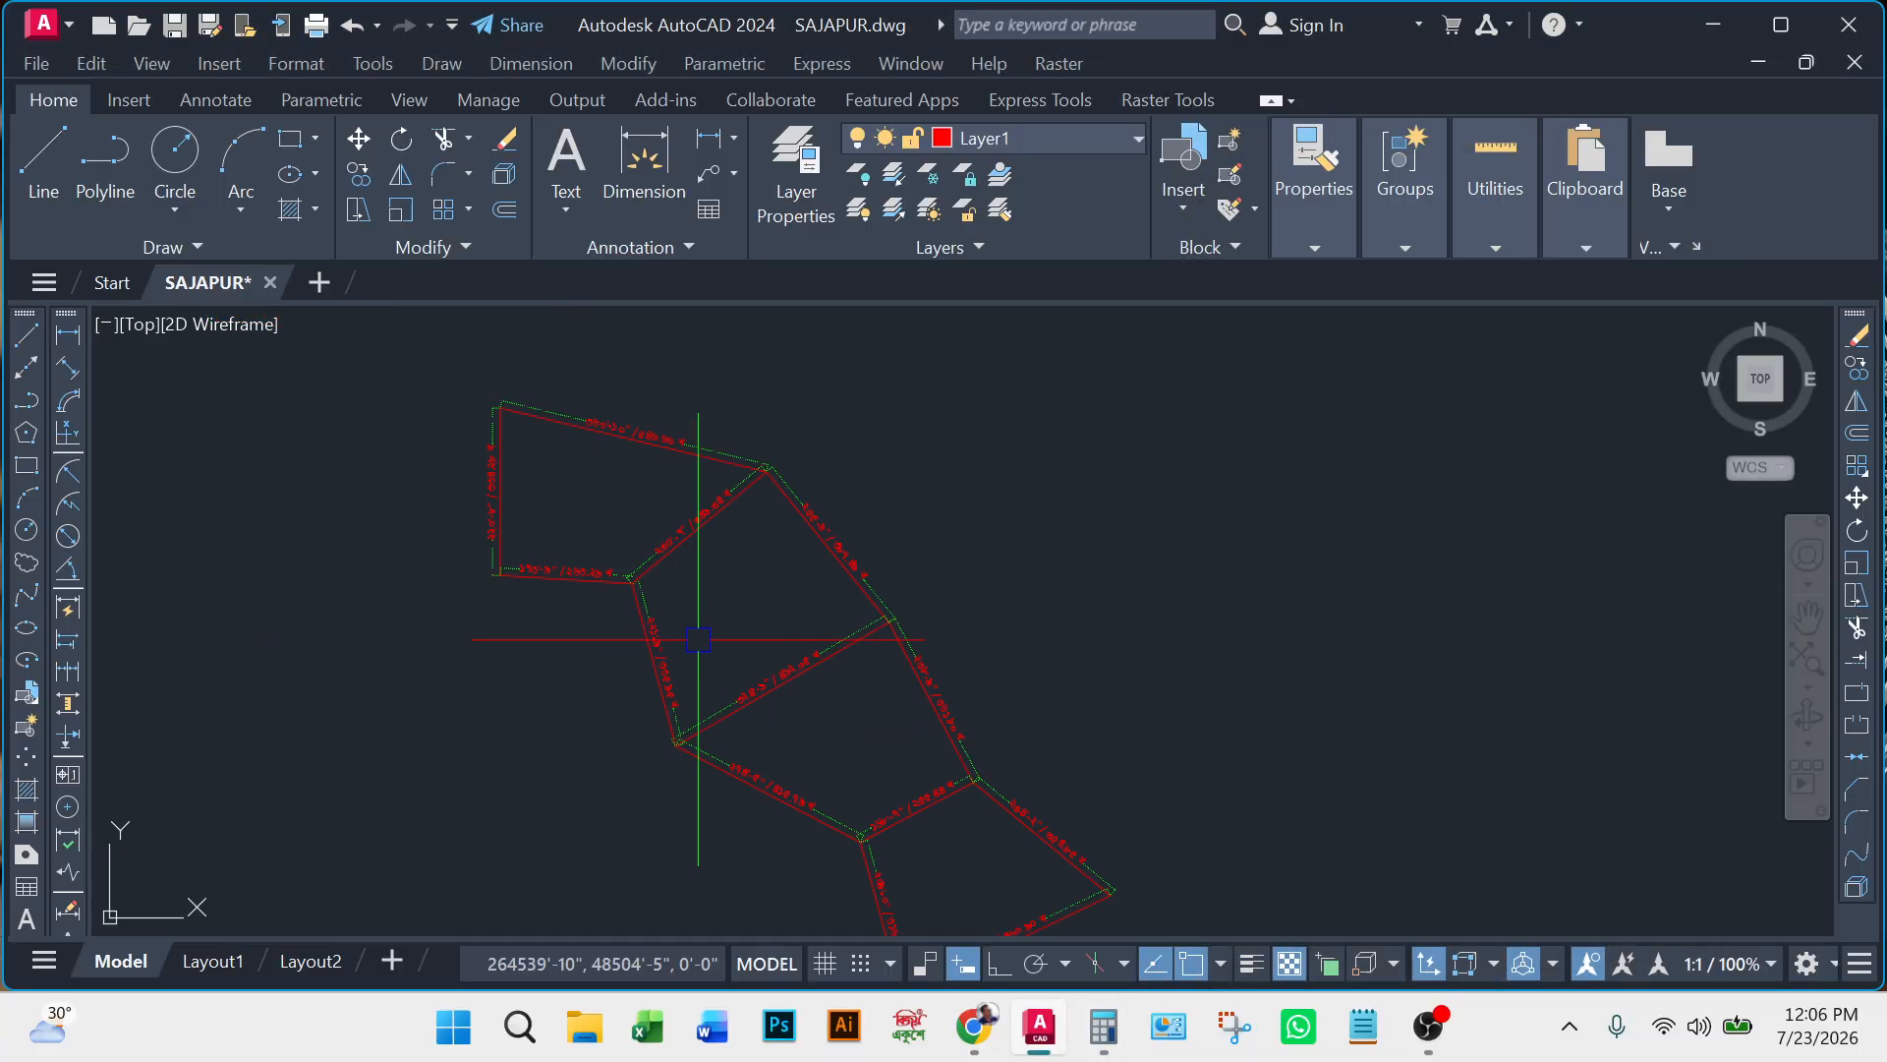
middle_drag(941, 674, 764, 623)
mouse_move(811, 694)
middle_down()
mouse_move(862, 718)
mouse_move(1037, 667)
middle_up()
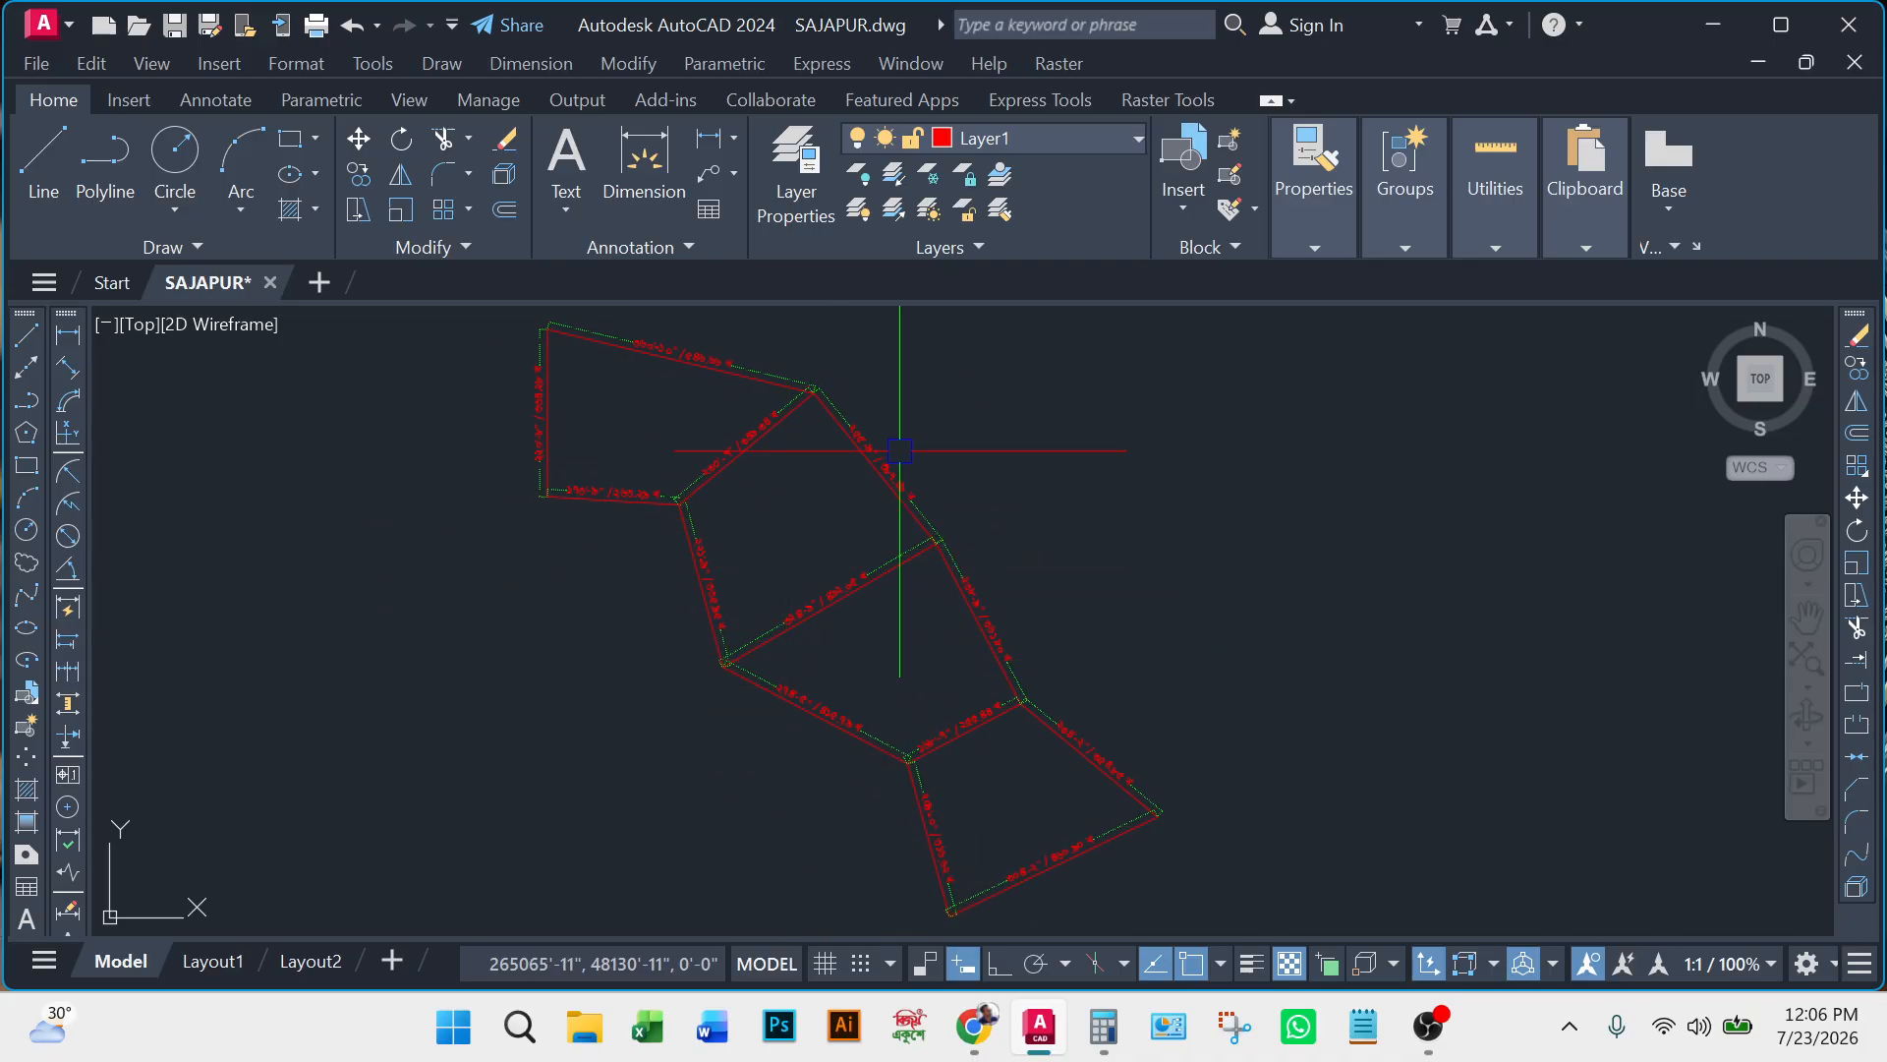
scroll(889, 462, up, 2)
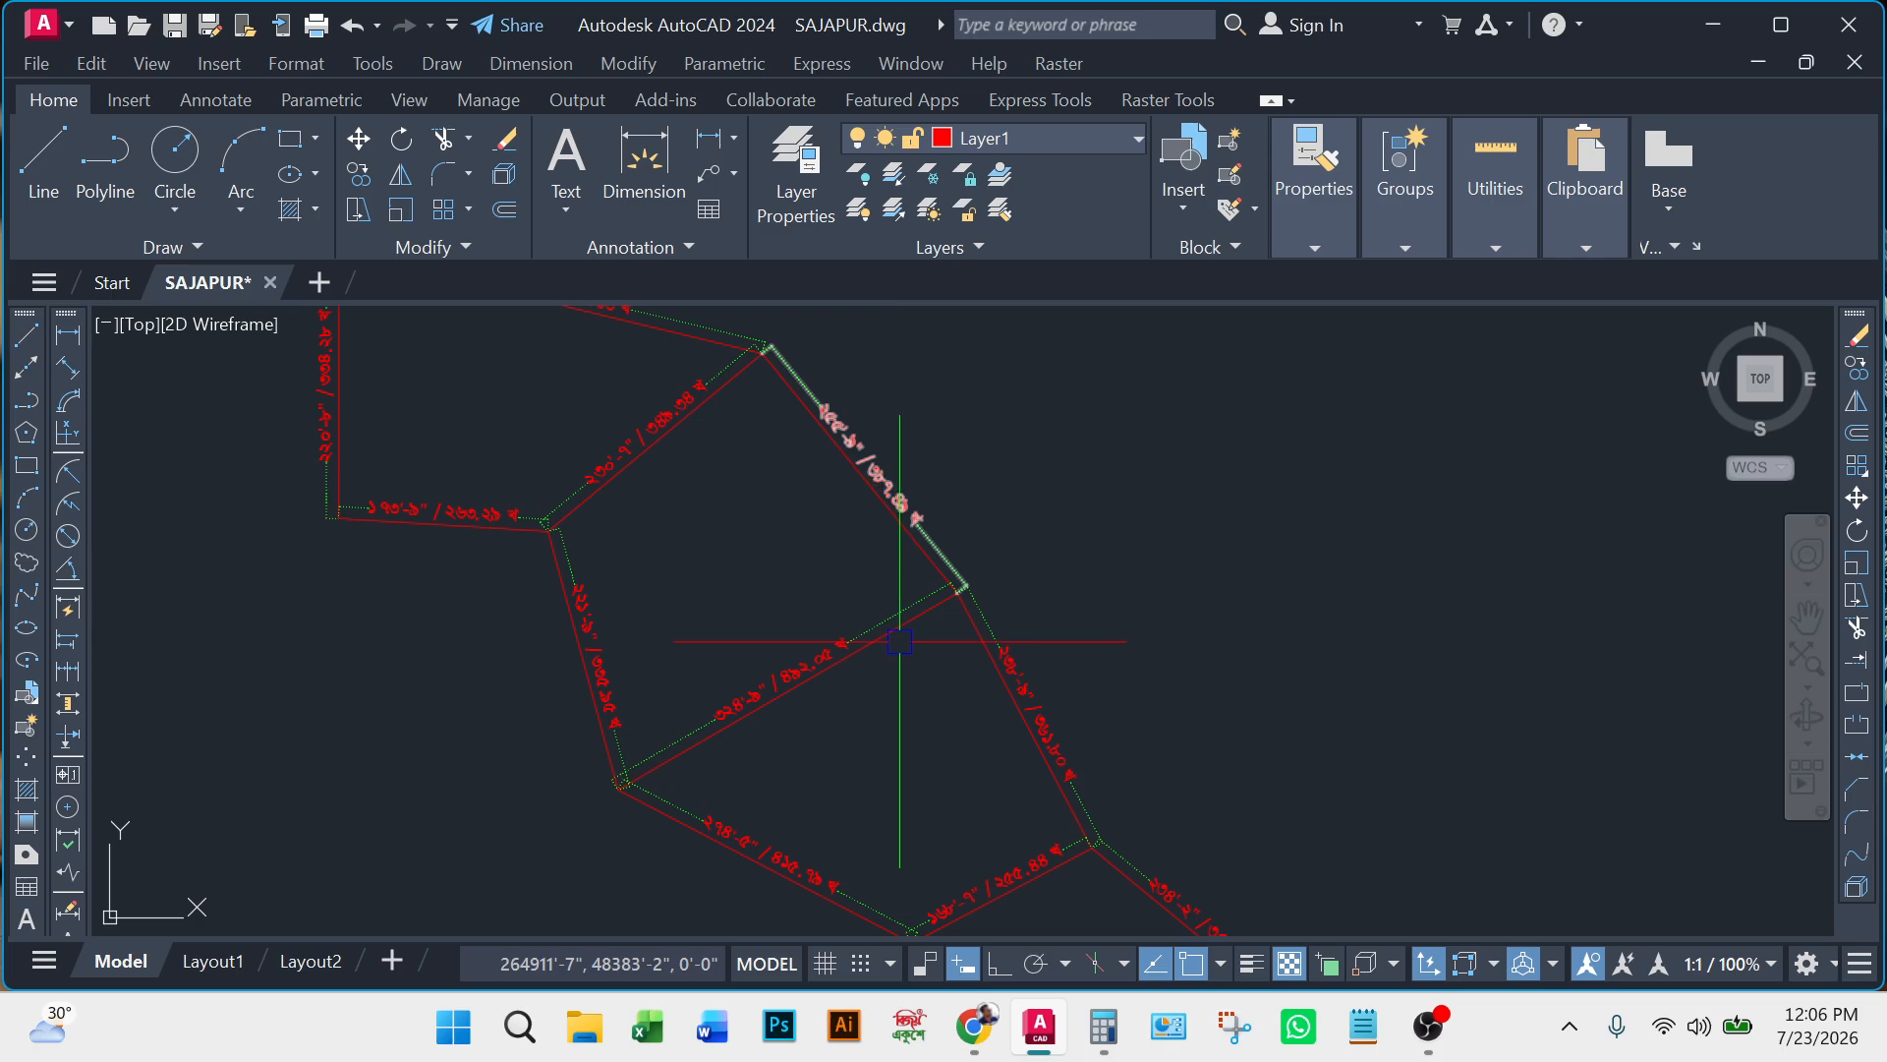
scroll(900, 641, down, 3)
middle_drag(938, 639, 817, 620)
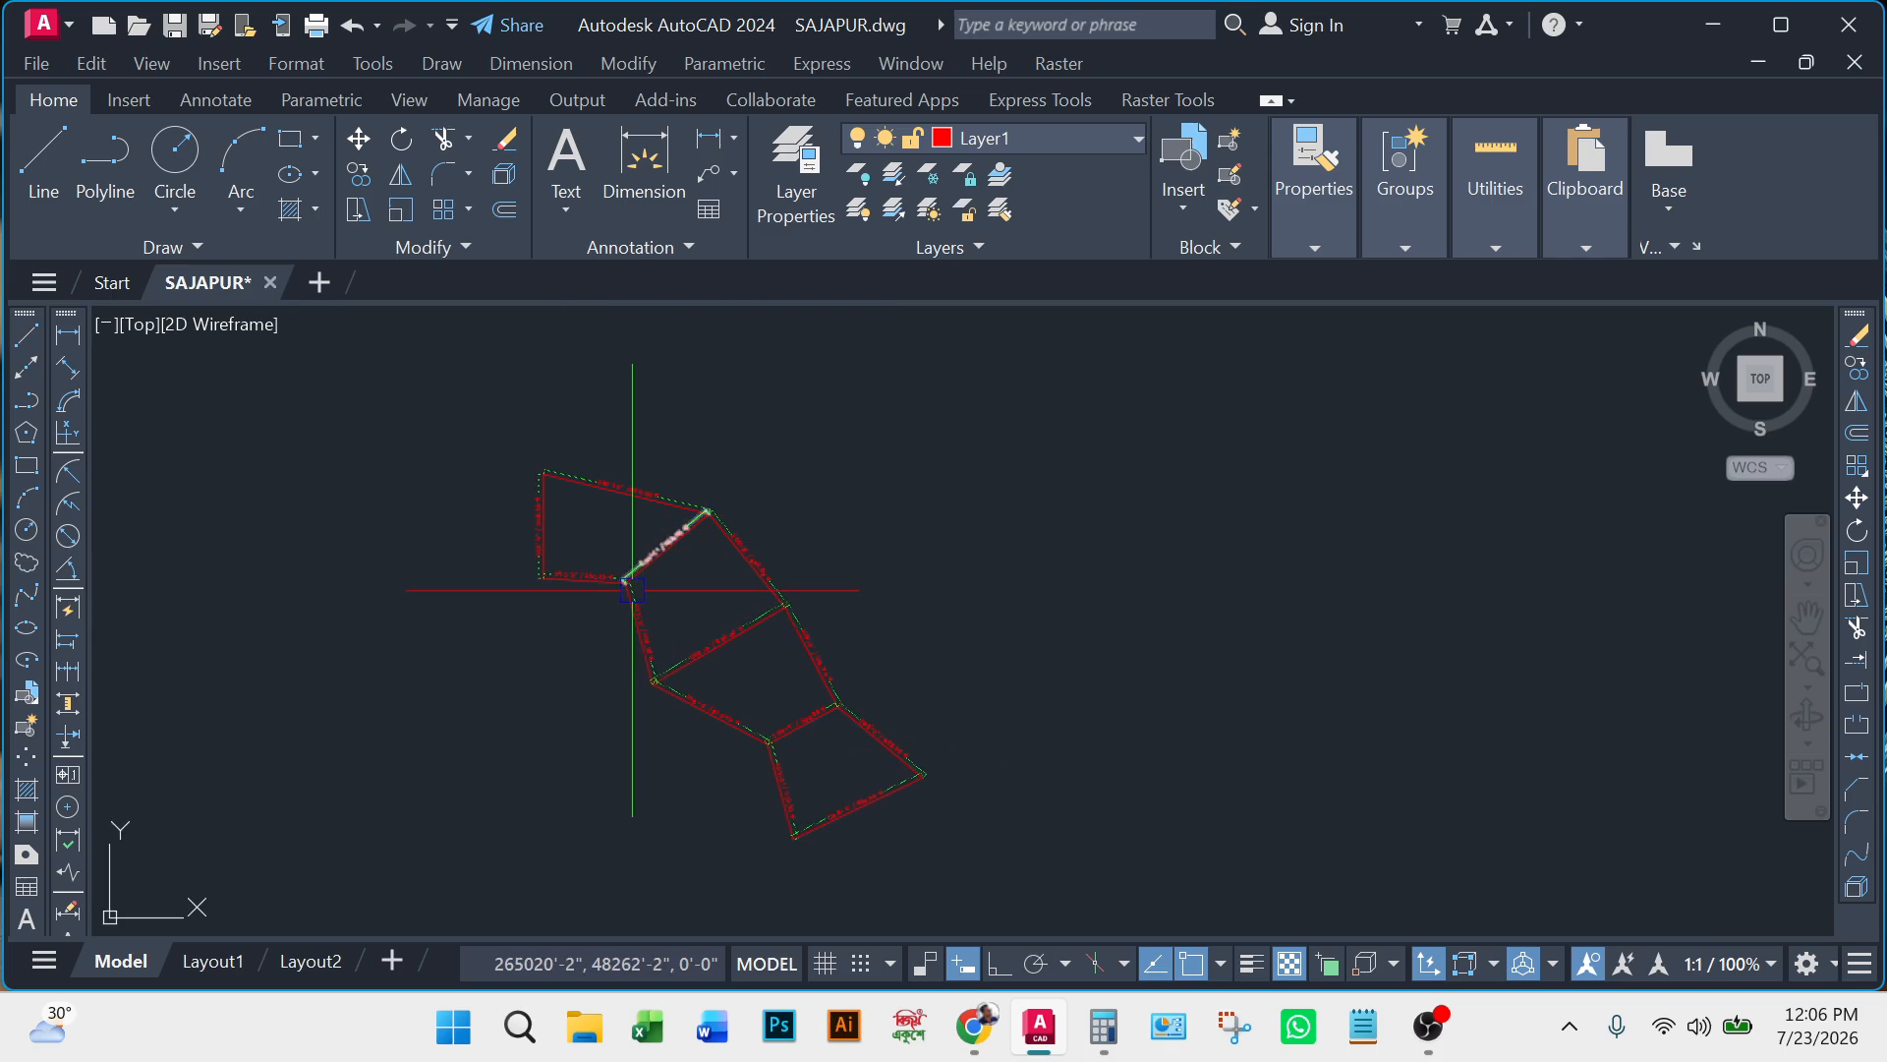
click(1433, 1028)
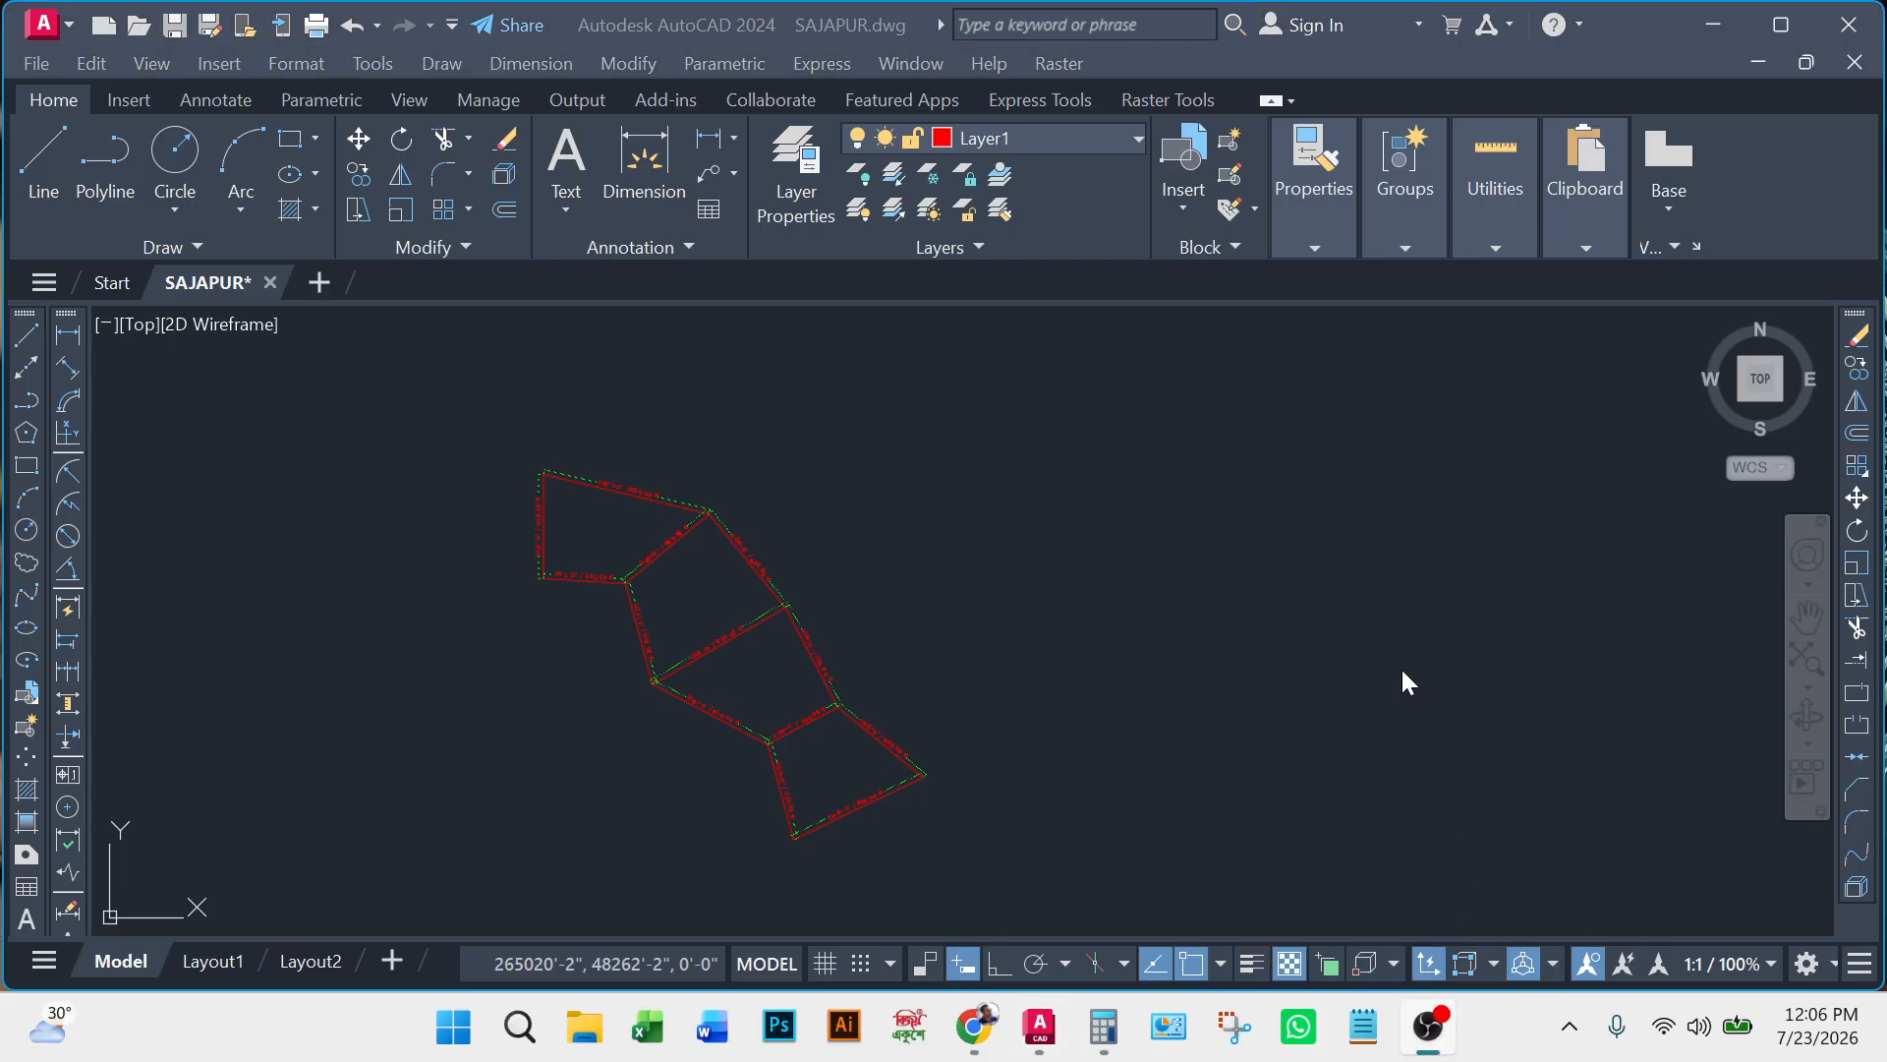